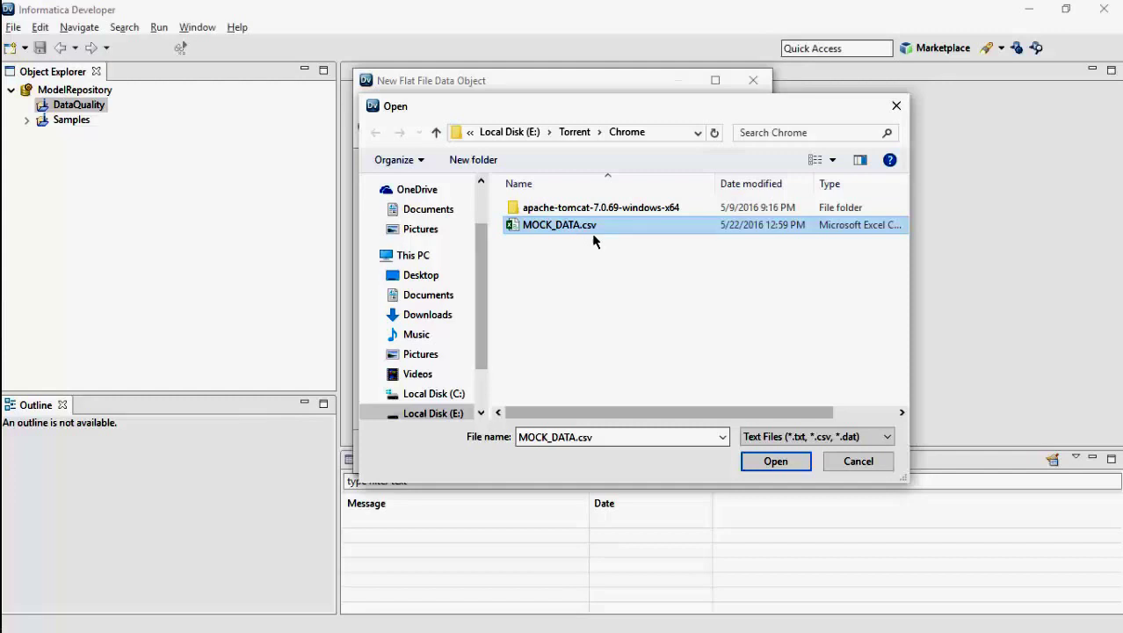
Load MOCK_DATA.csv as the source of the flat file data object MOCK_DATA and preview its delimited rows.
click(774, 462)
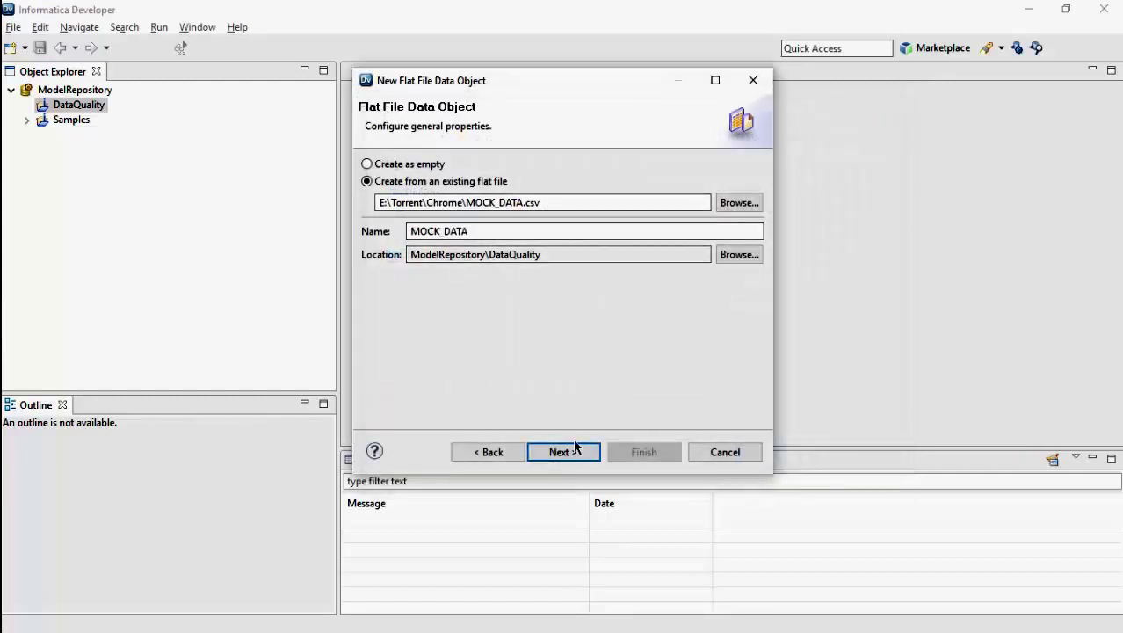
click(578, 458)
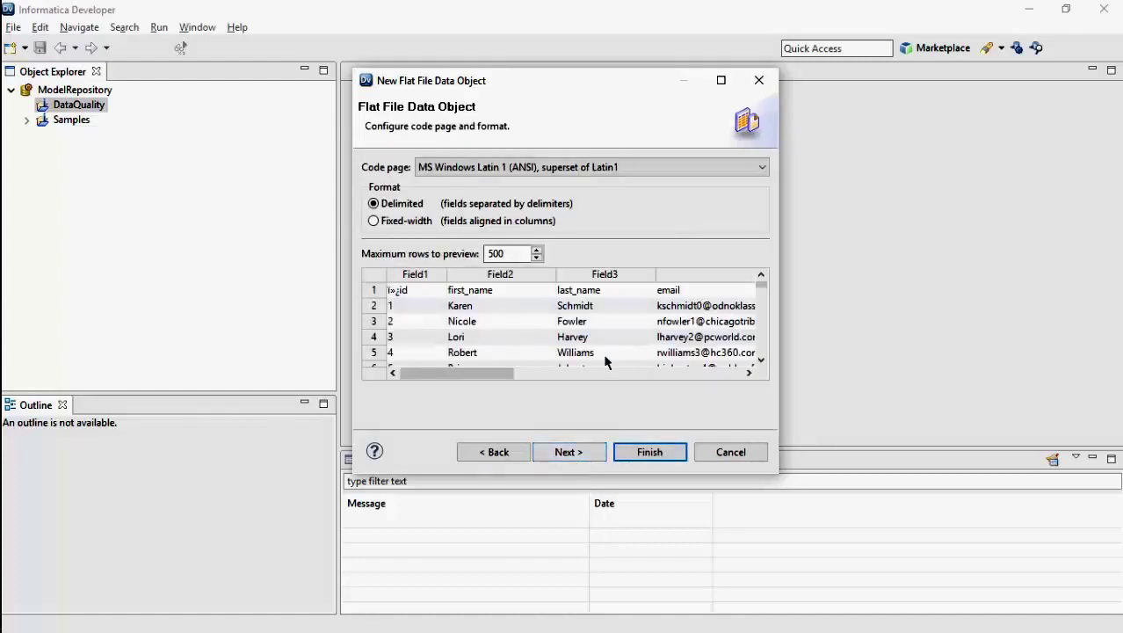
mouse_move(464, 377)
mouse_down()
mouse_move(666, 378)
mouse_move(447, 385)
mouse_up()
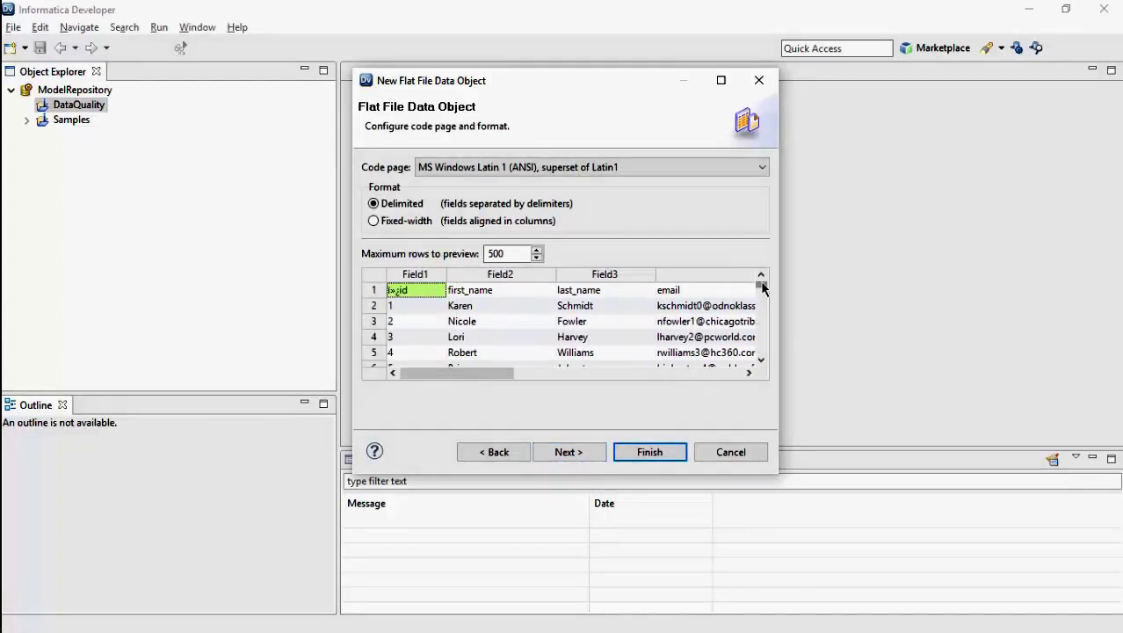
mouse_move(761, 286)
mouse_down()
mouse_move(770, 356)
mouse_move(761, 288)
mouse_up()
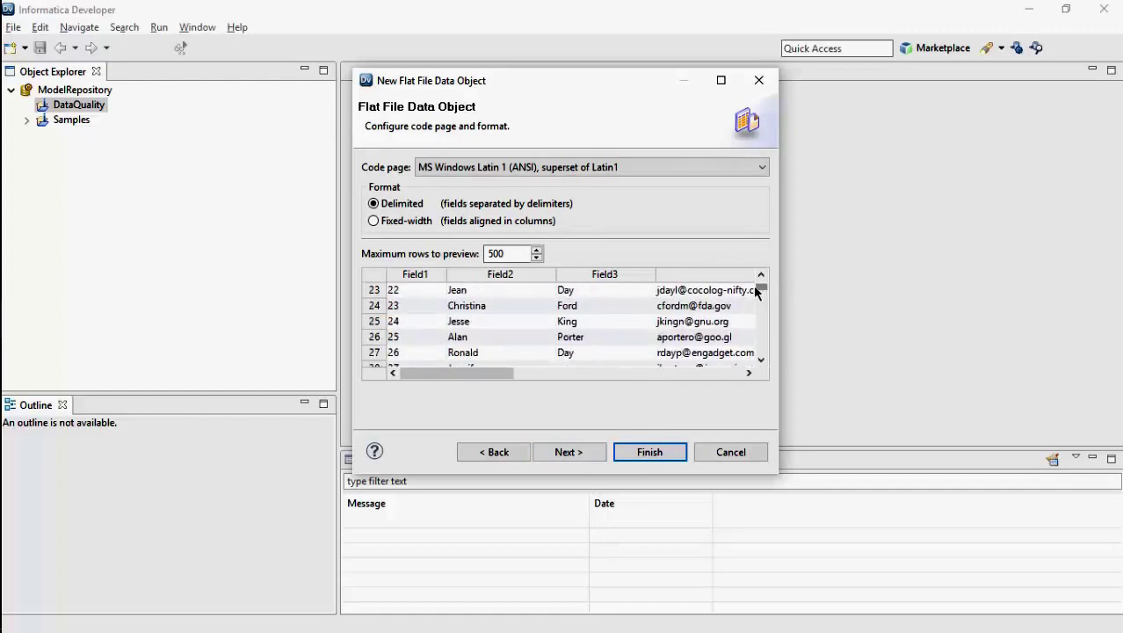
Set the comma-delimited flat file to import its column names from the first line.
click(567, 454)
click(402, 402)
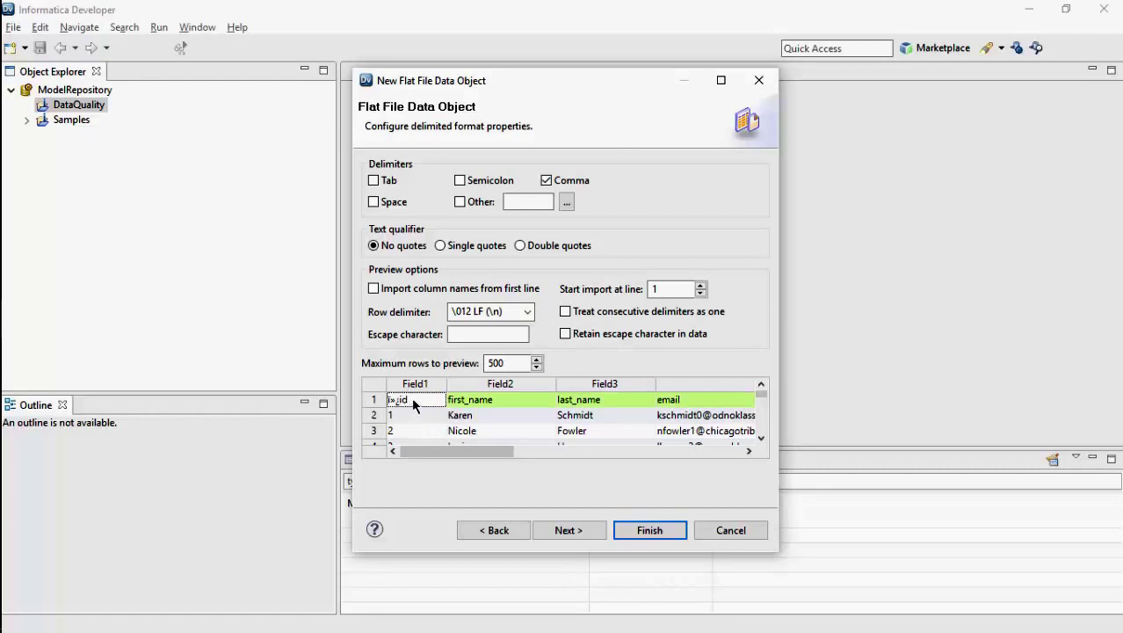
click(373, 289)
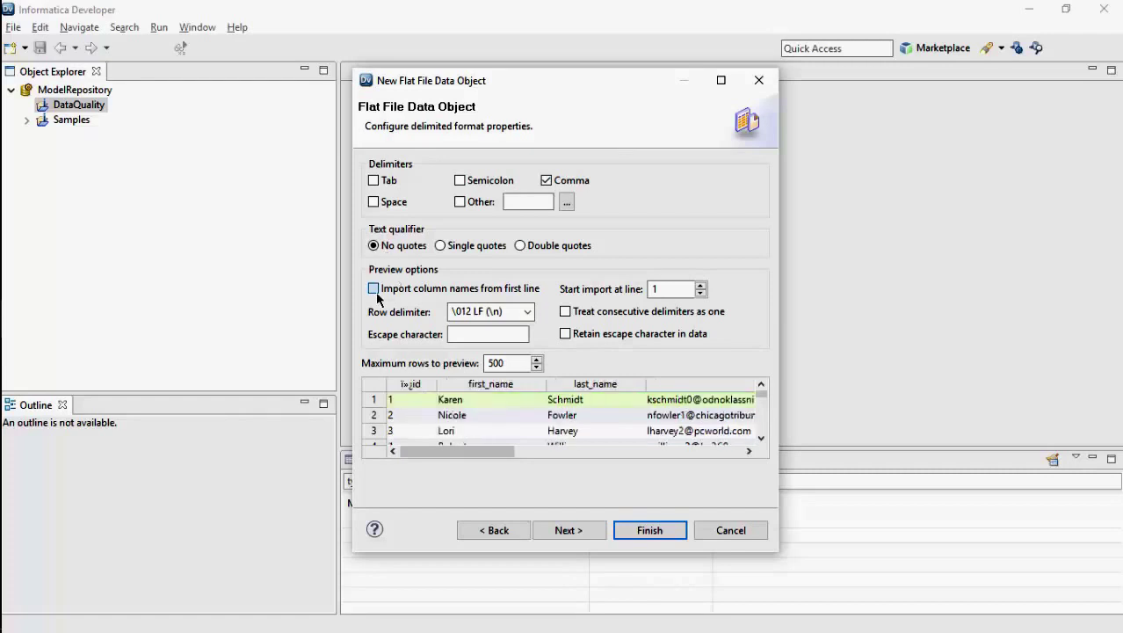
Rename the first column to id and finish creating the MOCK_DATA data object.
click(569, 530)
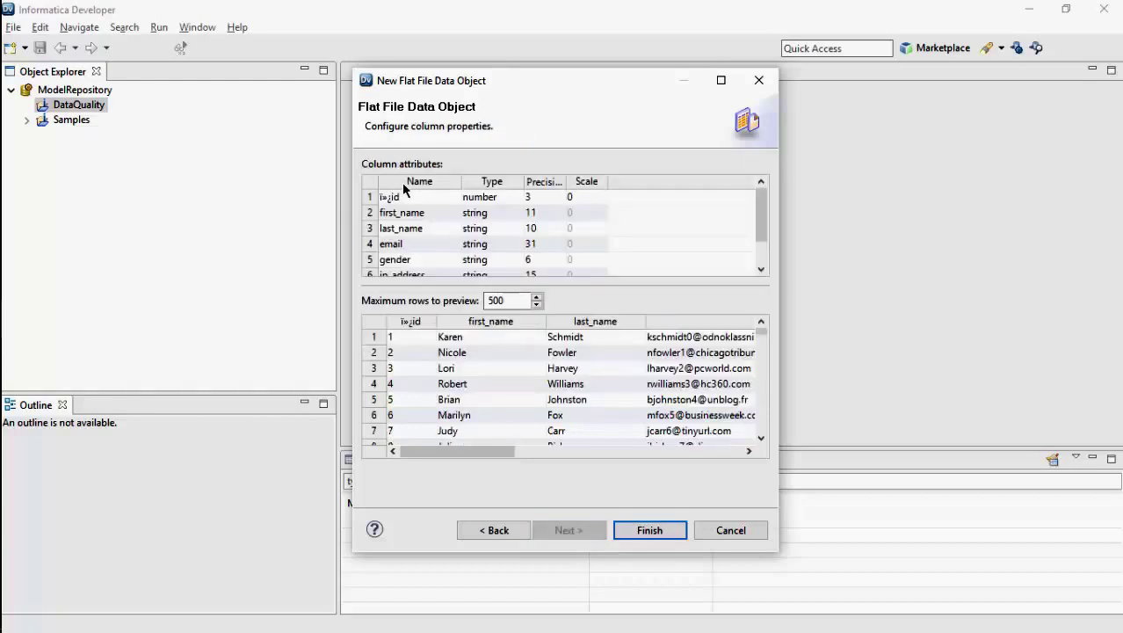
click(407, 199)
click(395, 199)
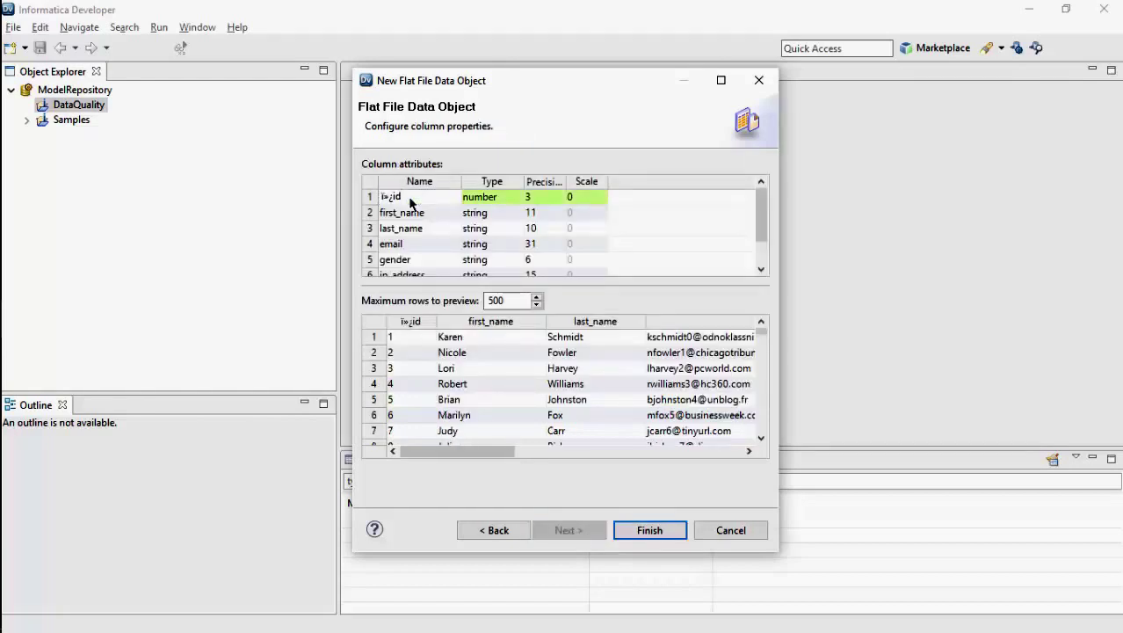
text(id)
click(648, 532)
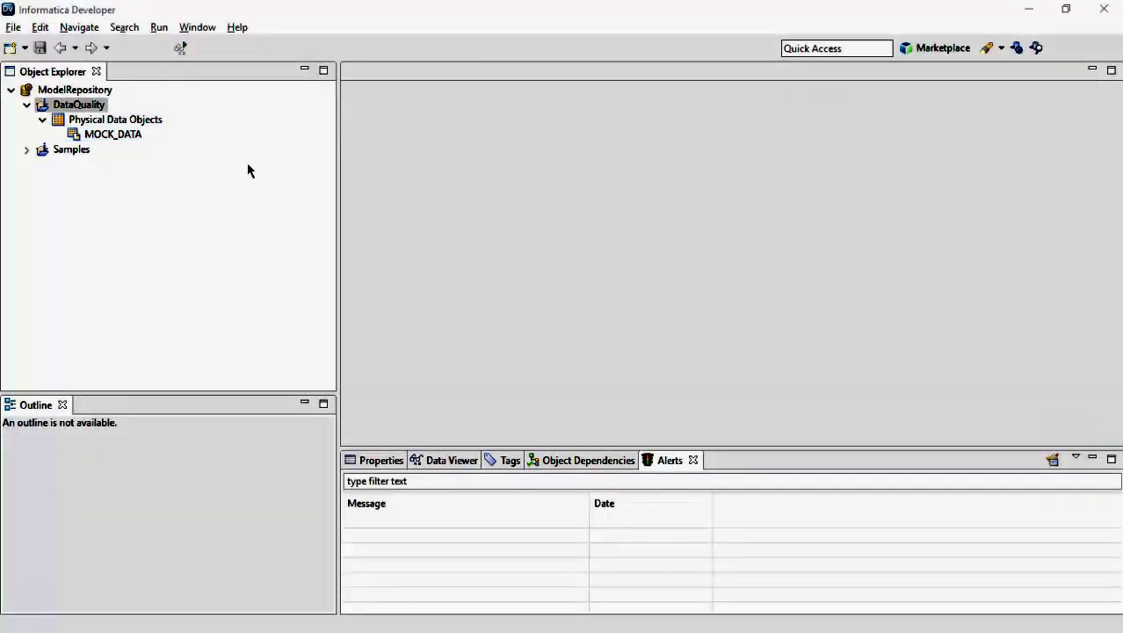
click(106, 135)
right_click(106, 136)
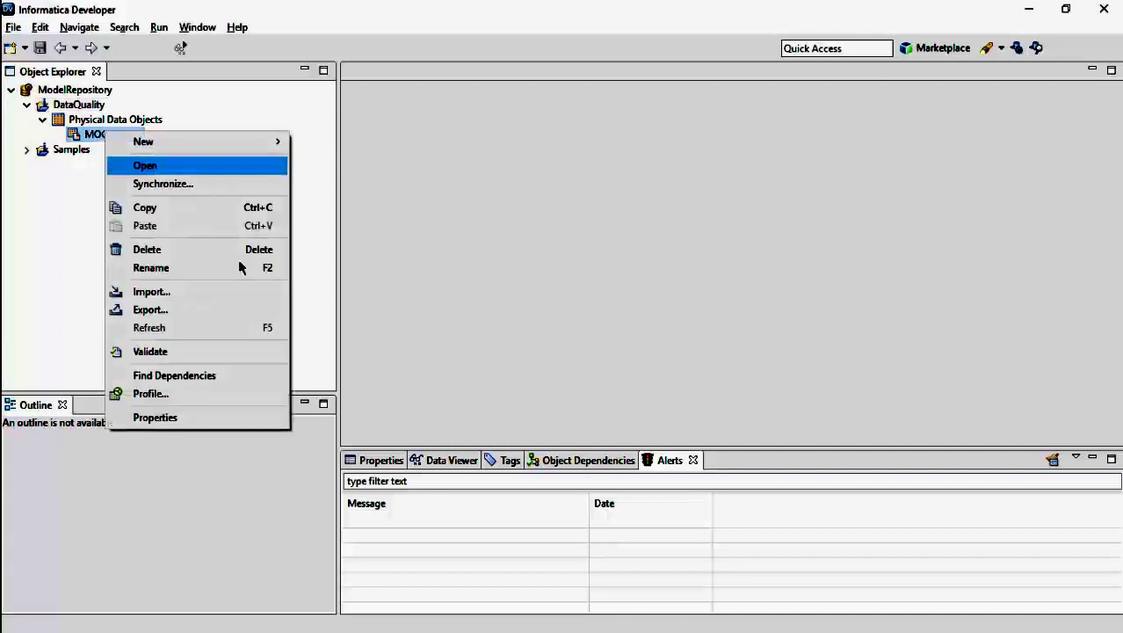
click(409, 235)
right_click(95, 109)
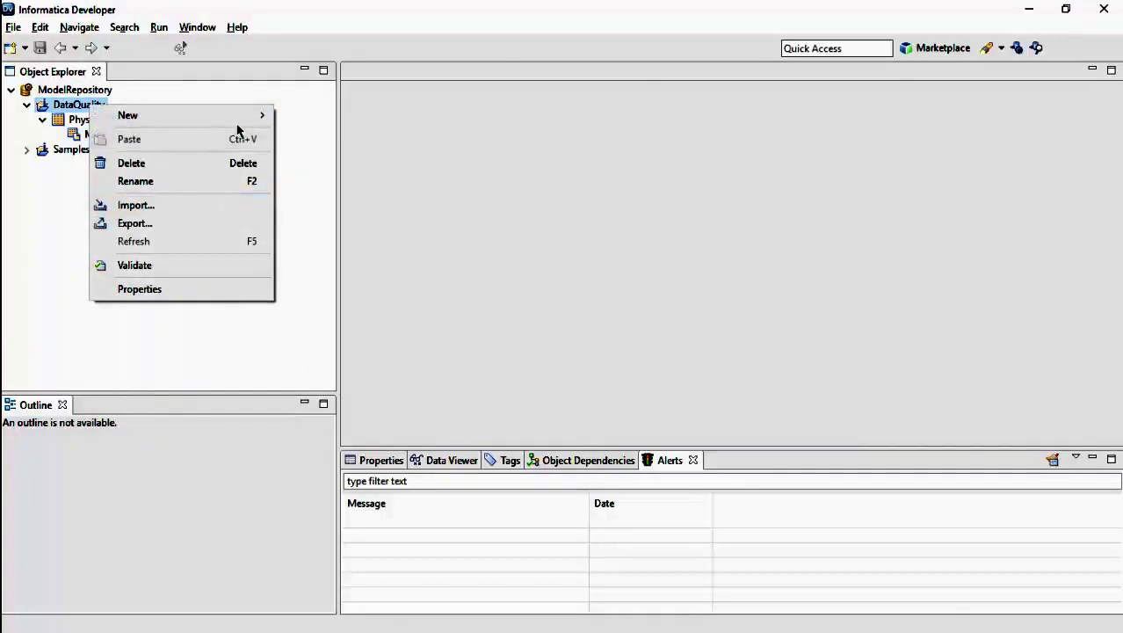
mouse_move(250, 116)
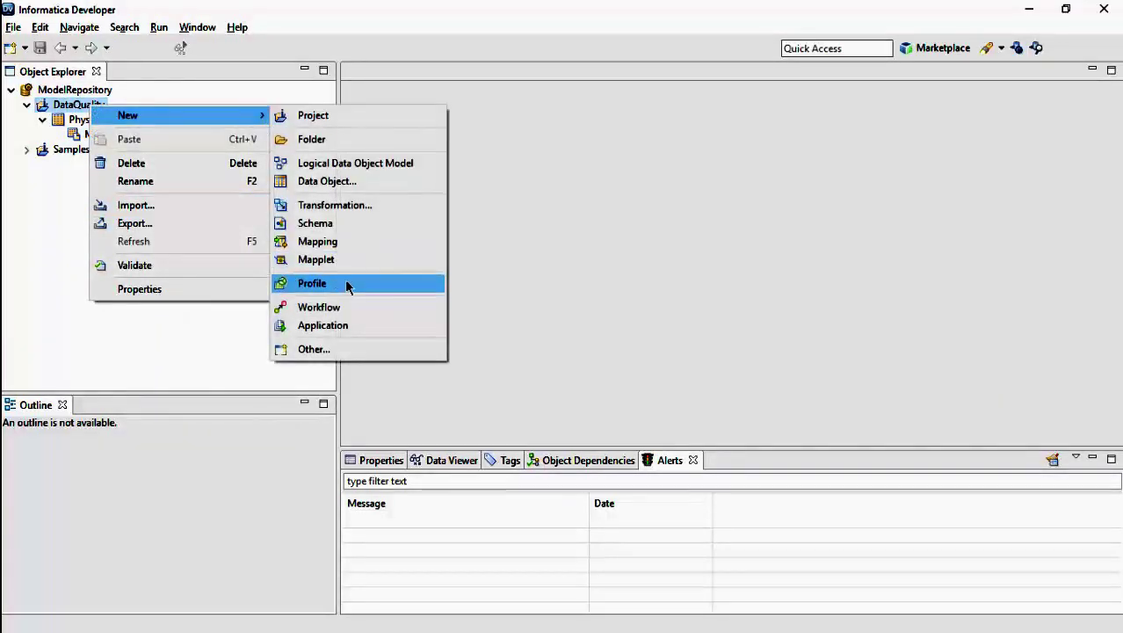
click(708, 204)
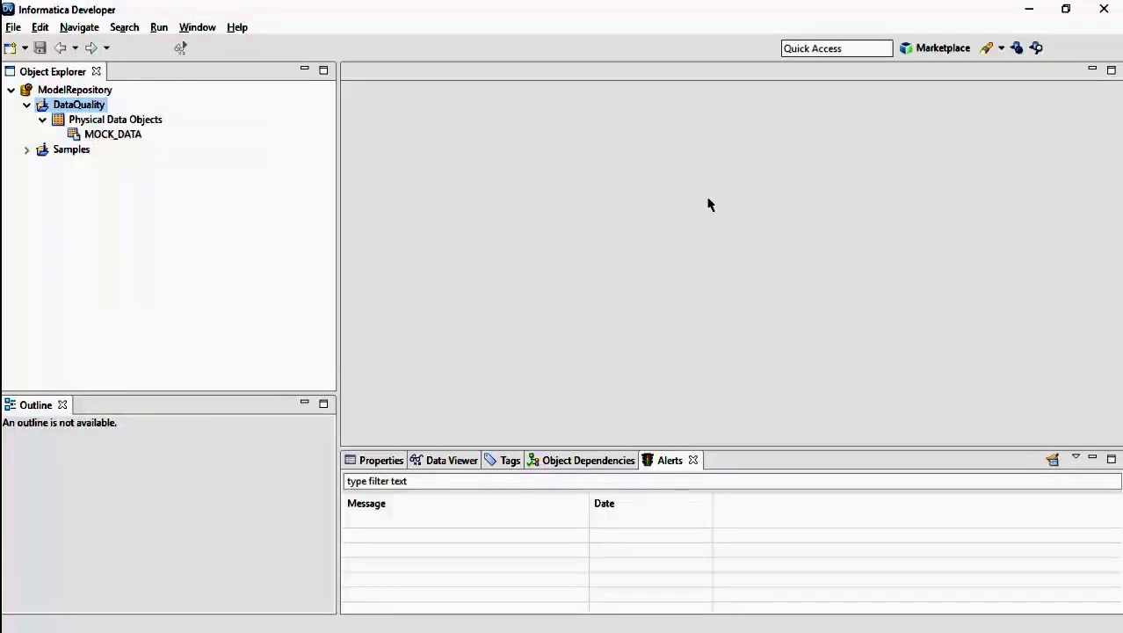
Create a single data object profile named Profile_MOCK_DATA for MOCK_DATA with default column profiling options, running it on finish.
right_click(128, 134)
click(276, 397)
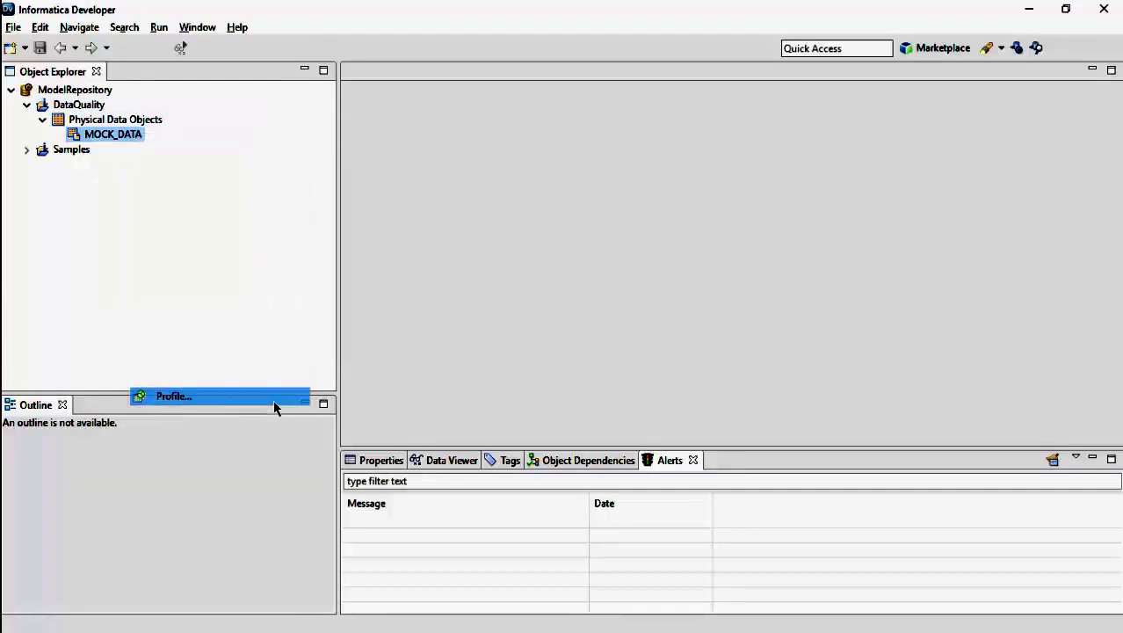
click(409, 205)
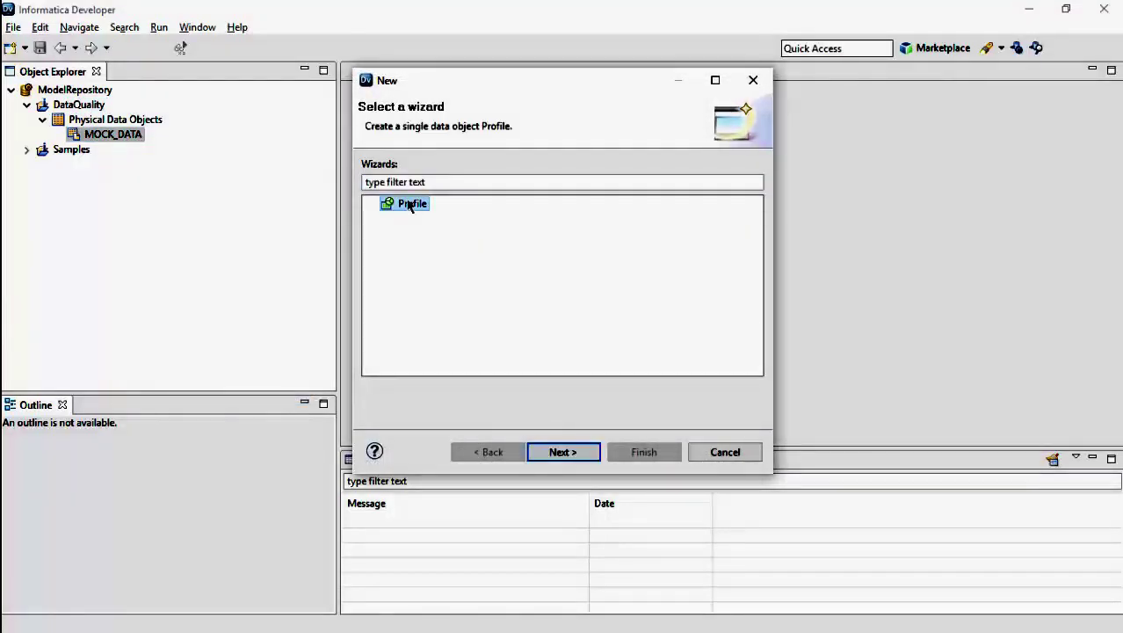
click(564, 453)
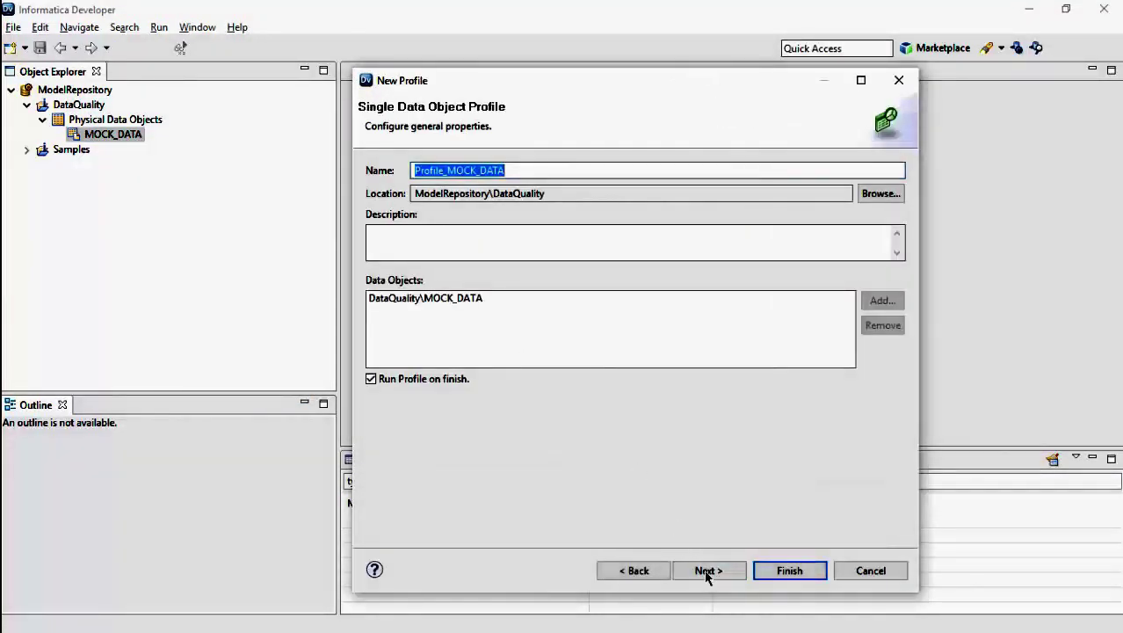
click(707, 571)
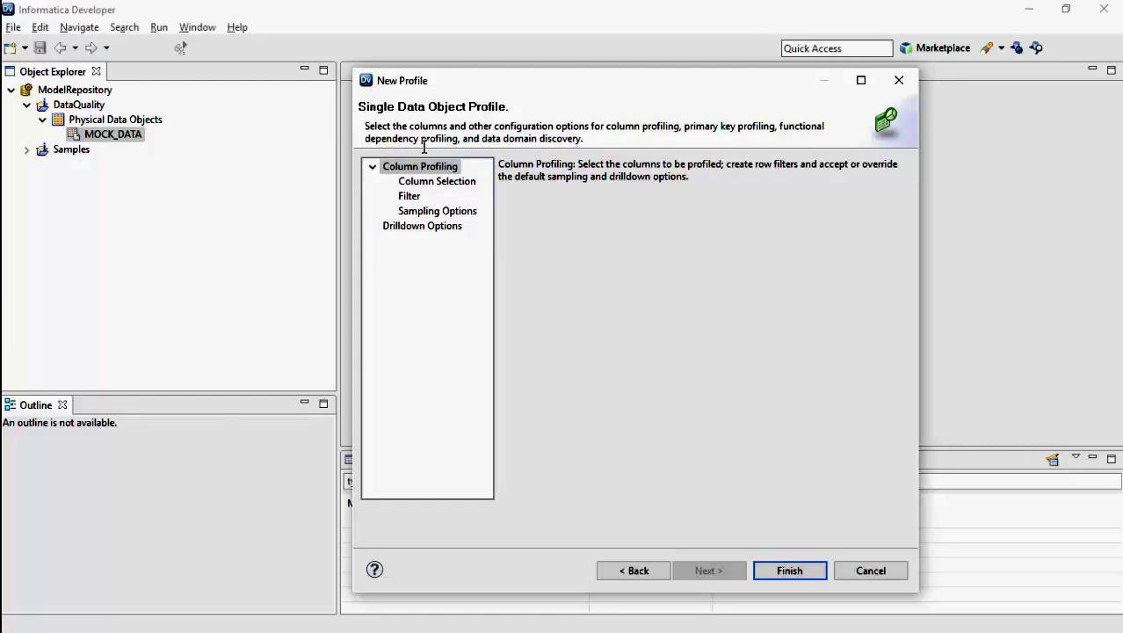
click(791, 571)
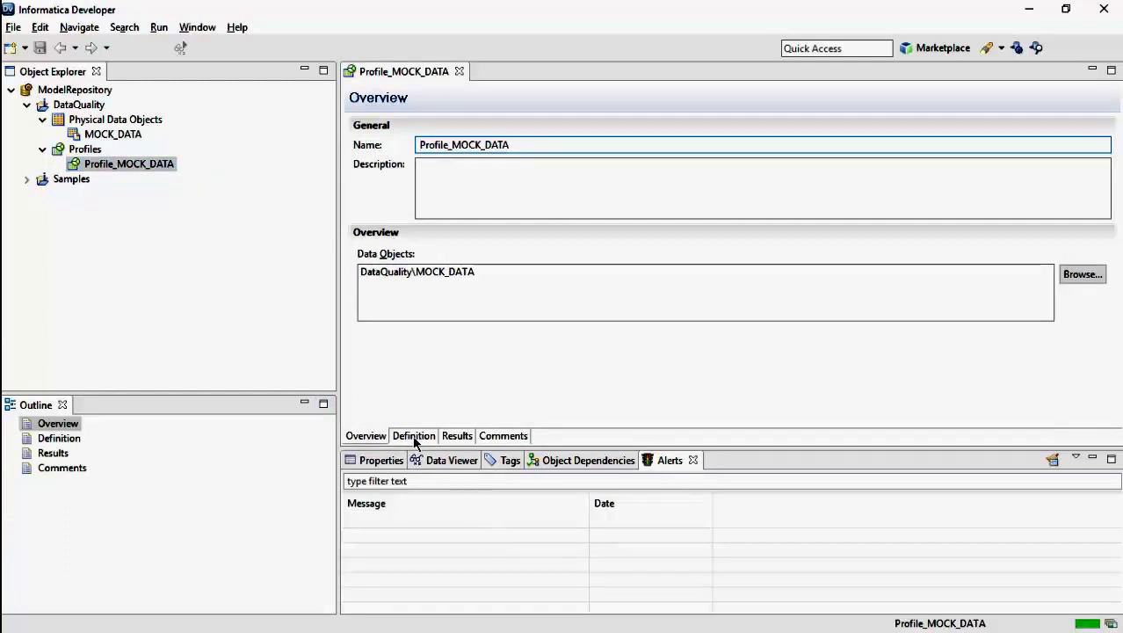
Look through the definition, comments and column profiling results of Profile_MOCK_DATA.
click(414, 437)
click(372, 436)
click(412, 437)
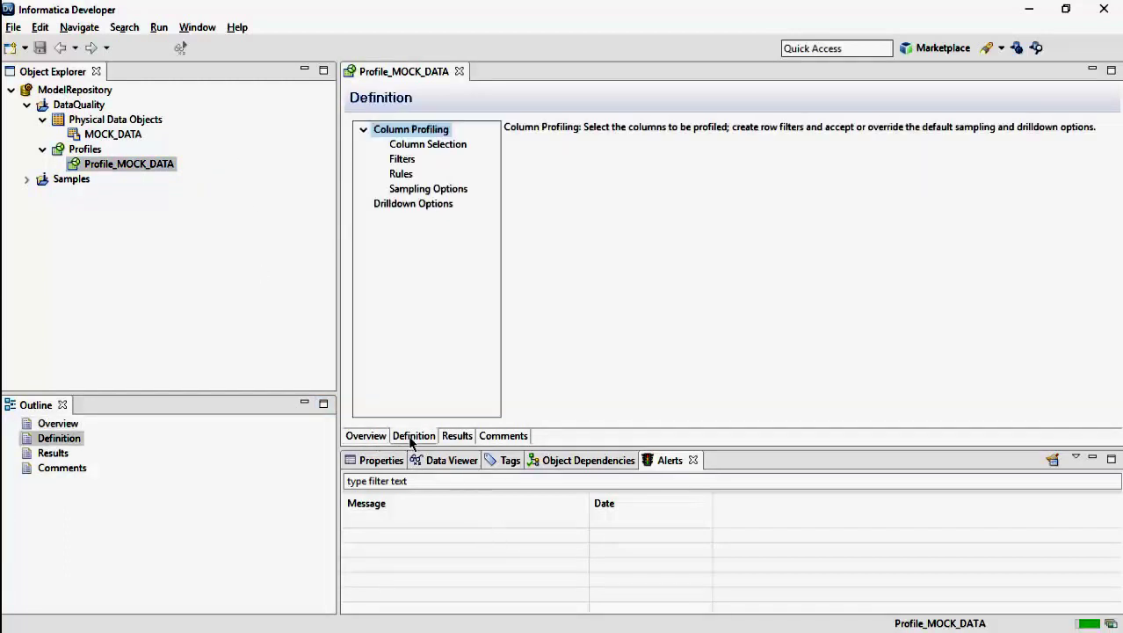
click(458, 437)
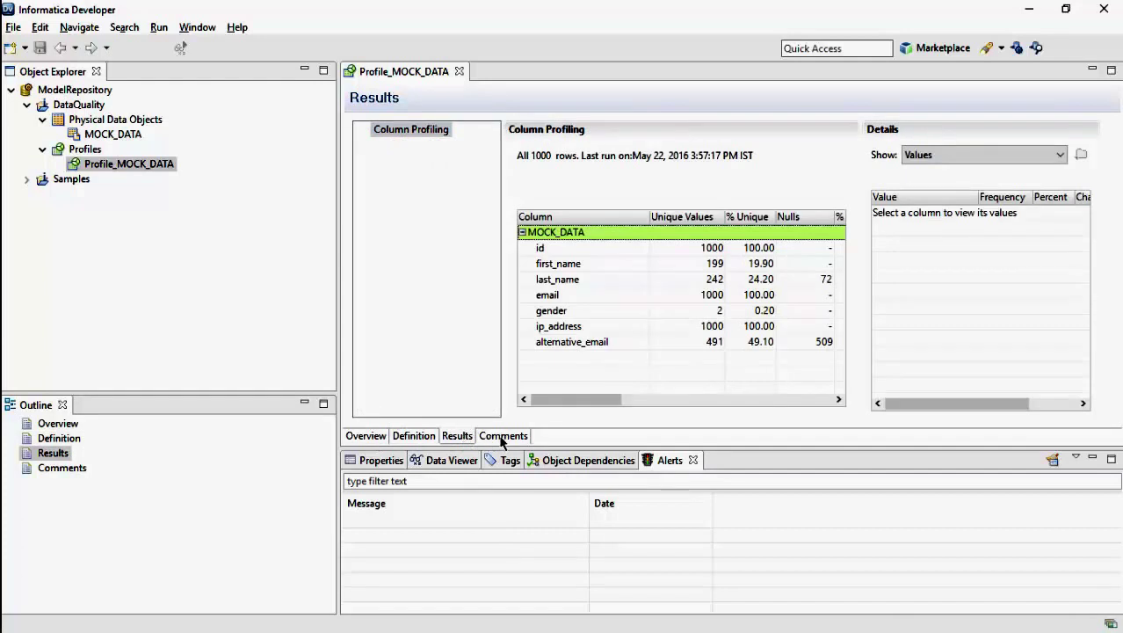
click(495, 437)
click(458, 437)
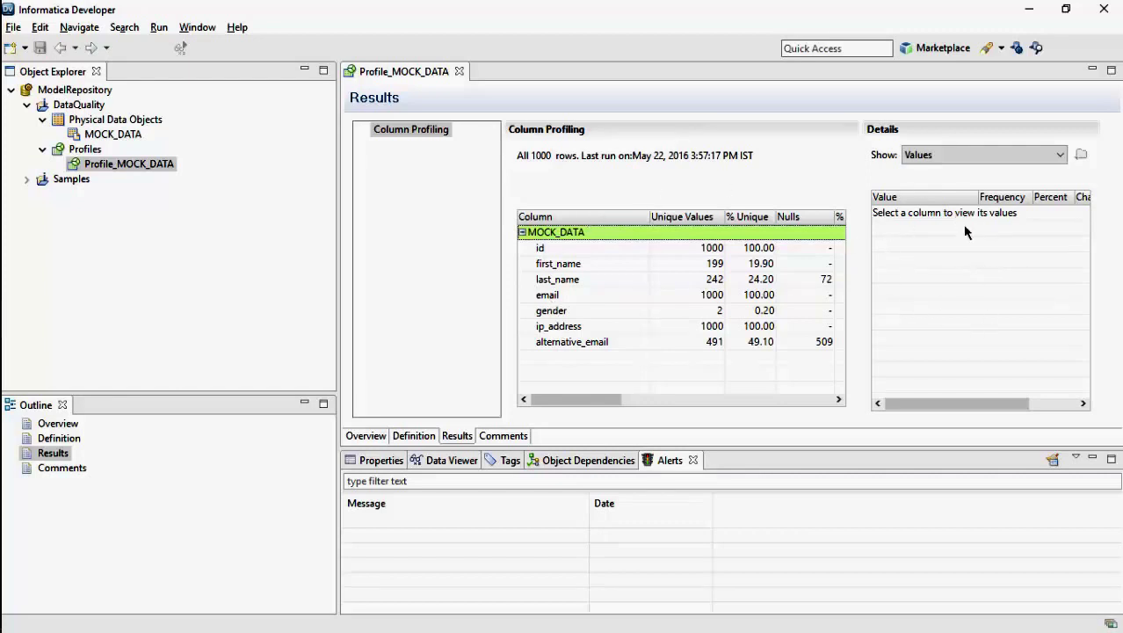
Run Profile_MOCK_DATA again and inspect the value frequencies of the id column.
right_click(141, 164)
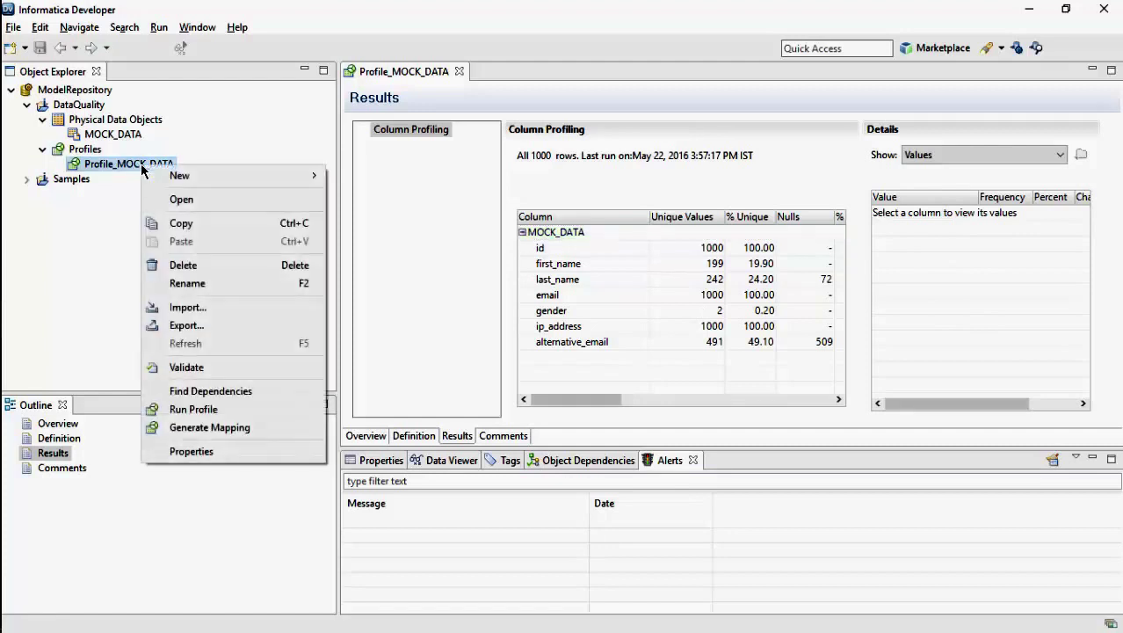
click(220, 410)
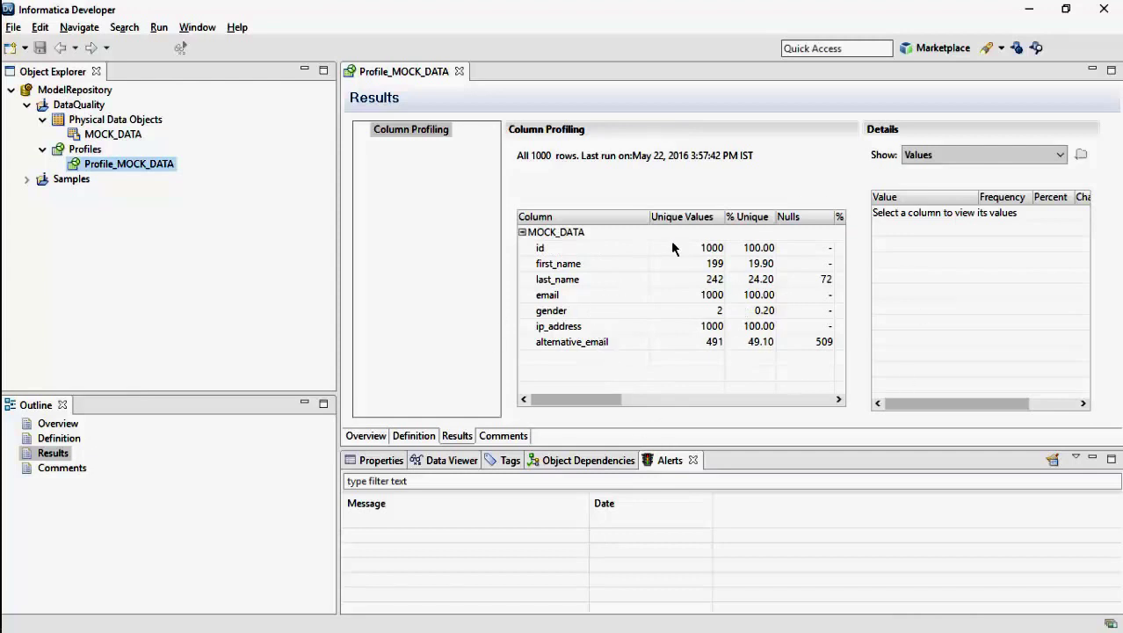
click(536, 253)
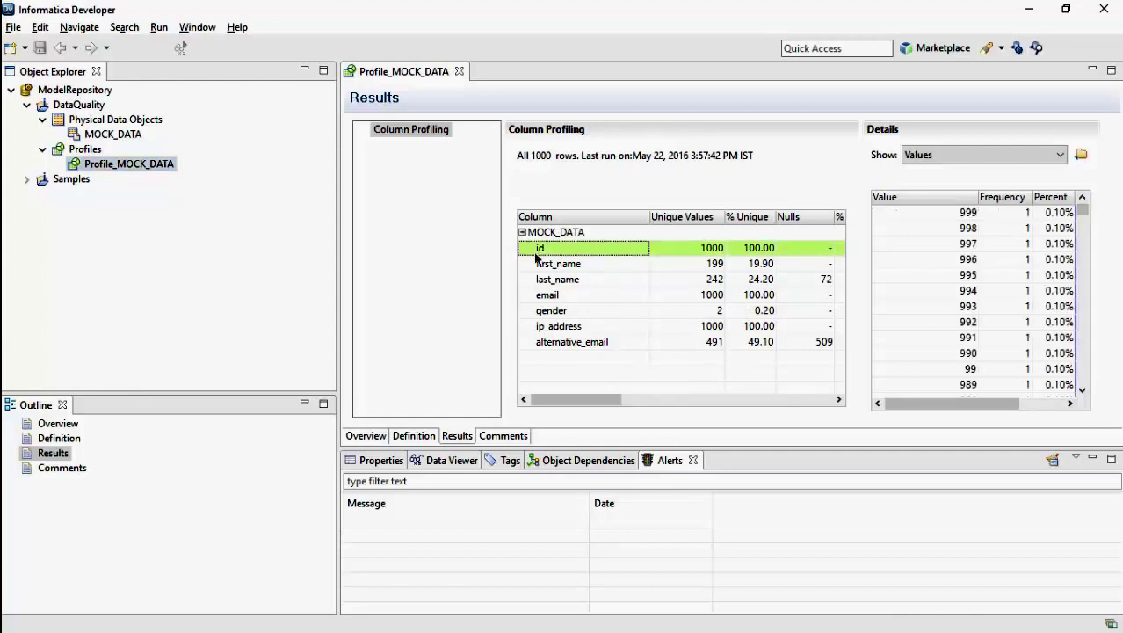
click(953, 405)
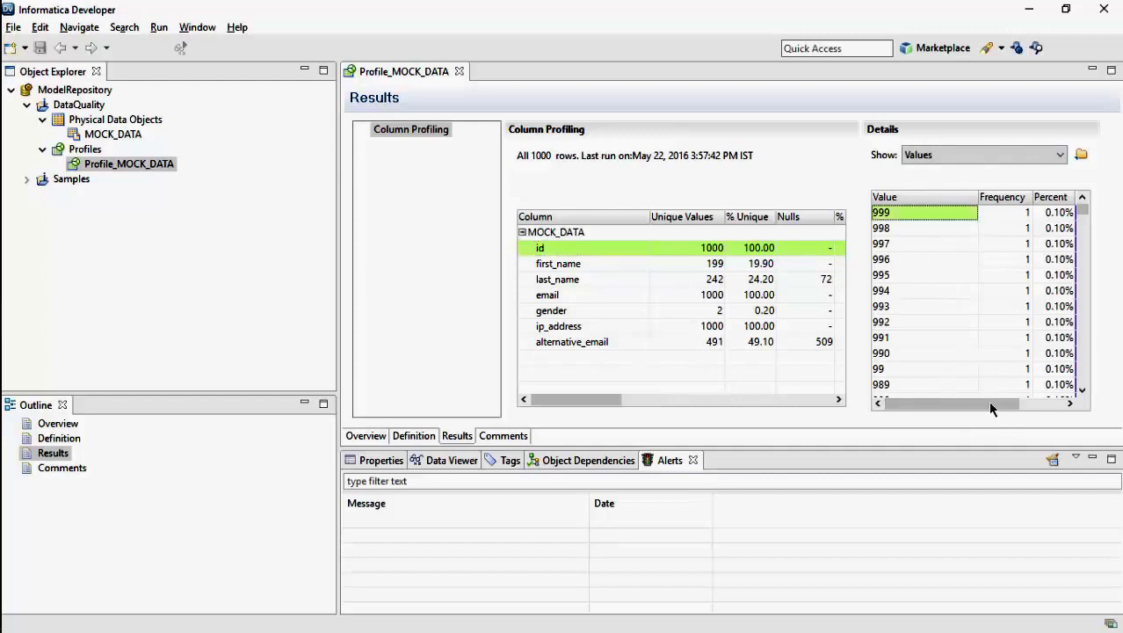
mouse_move(991, 407)
mouse_down()
mouse_move(1059, 407)
mouse_move(970, 404)
mouse_up()
Examine the value frequencies and statistics of the first_name, last_name, email and id columns in the profile results.
click(559, 266)
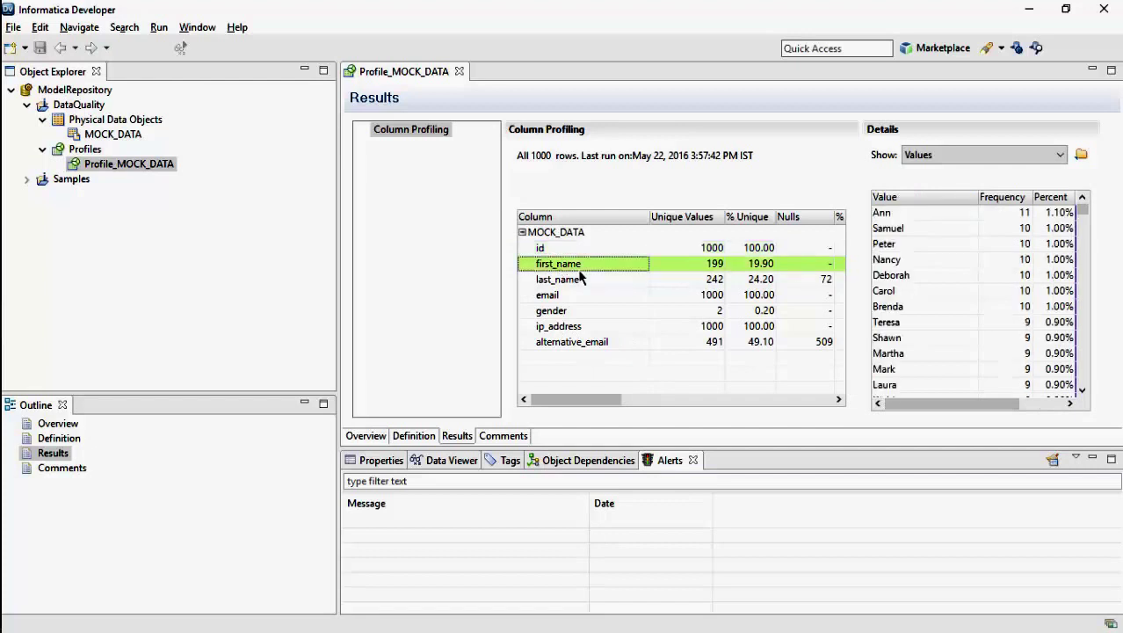
key(Down)
key(Down)
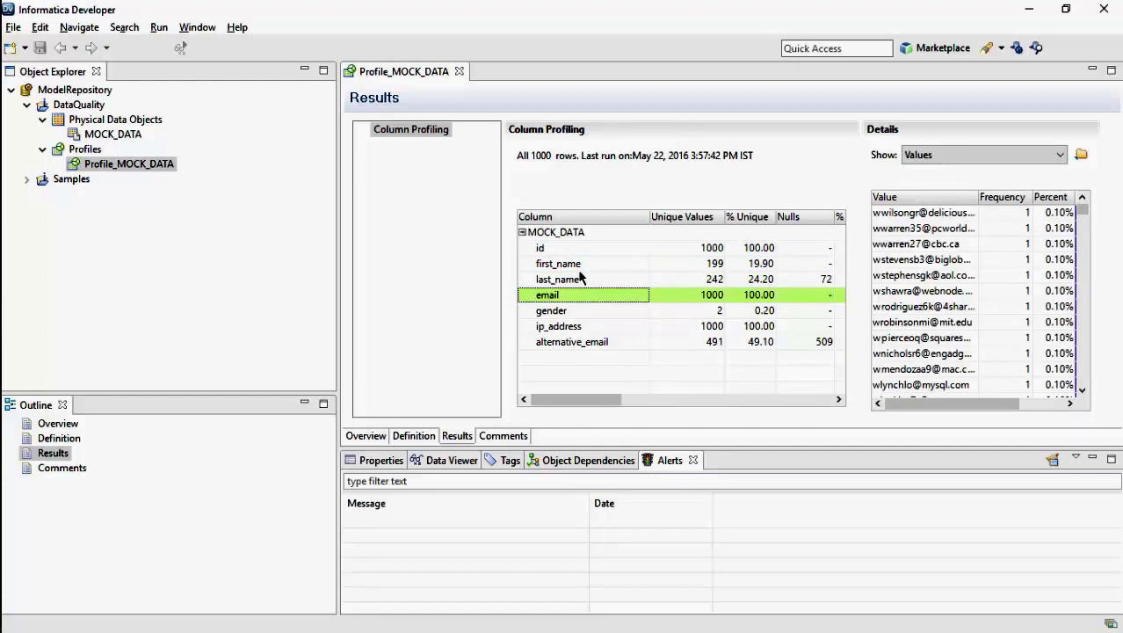
drag(905, 403, 1007, 397)
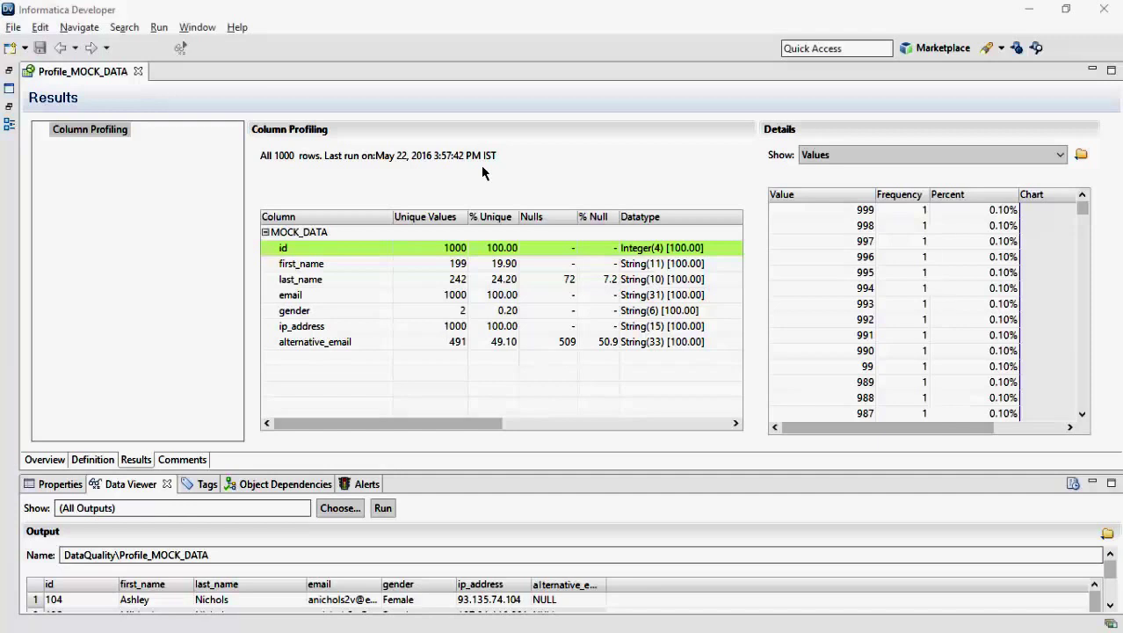
click(413, 249)
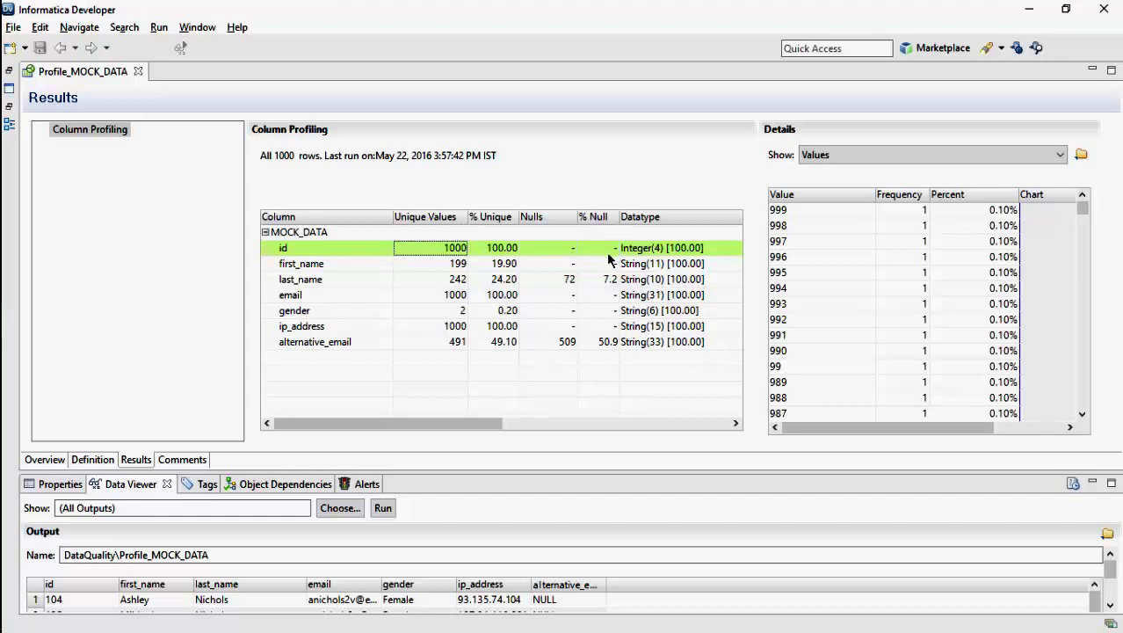
click(347, 302)
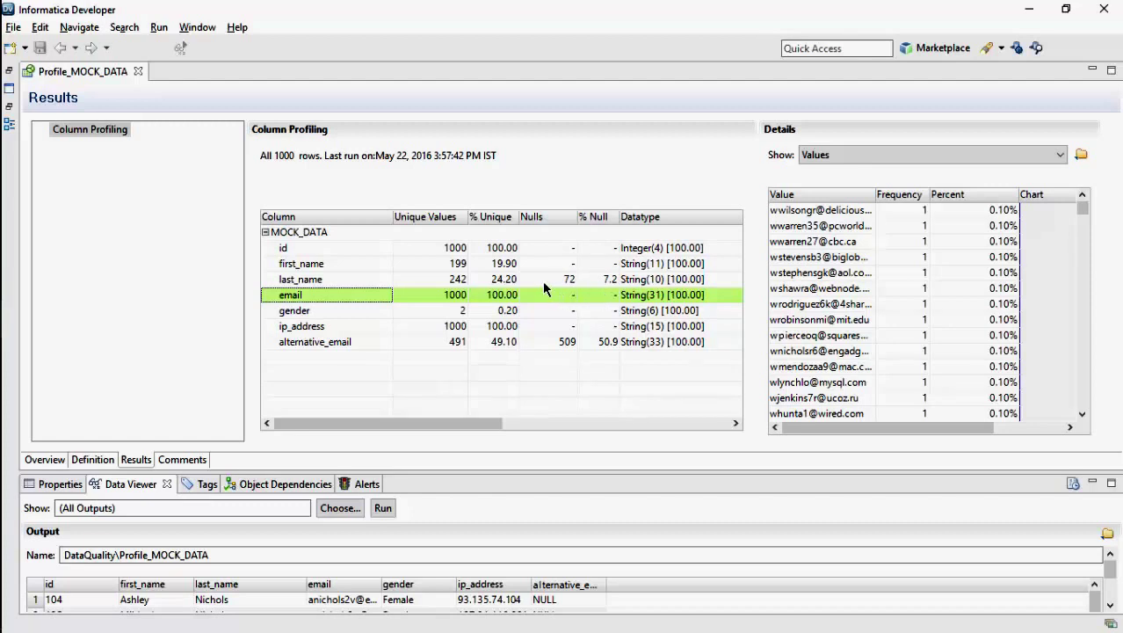
Drill down into the NULL values of the last_name column and enlarge the data output to examine the matching rows.
click(506, 280)
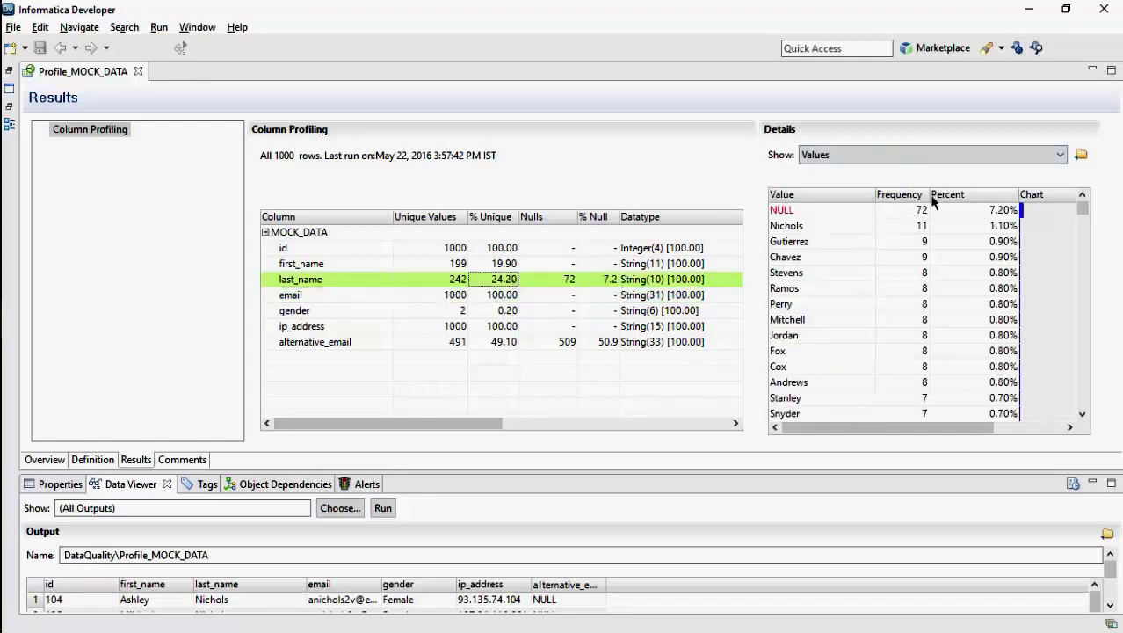
click(793, 213)
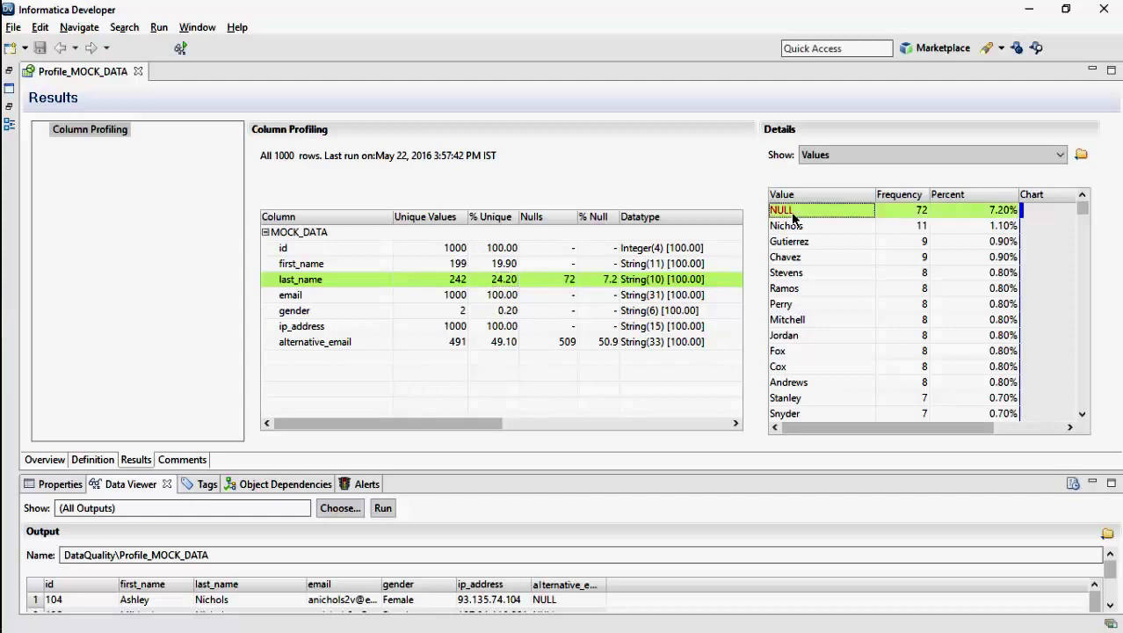
double_click(814, 212)
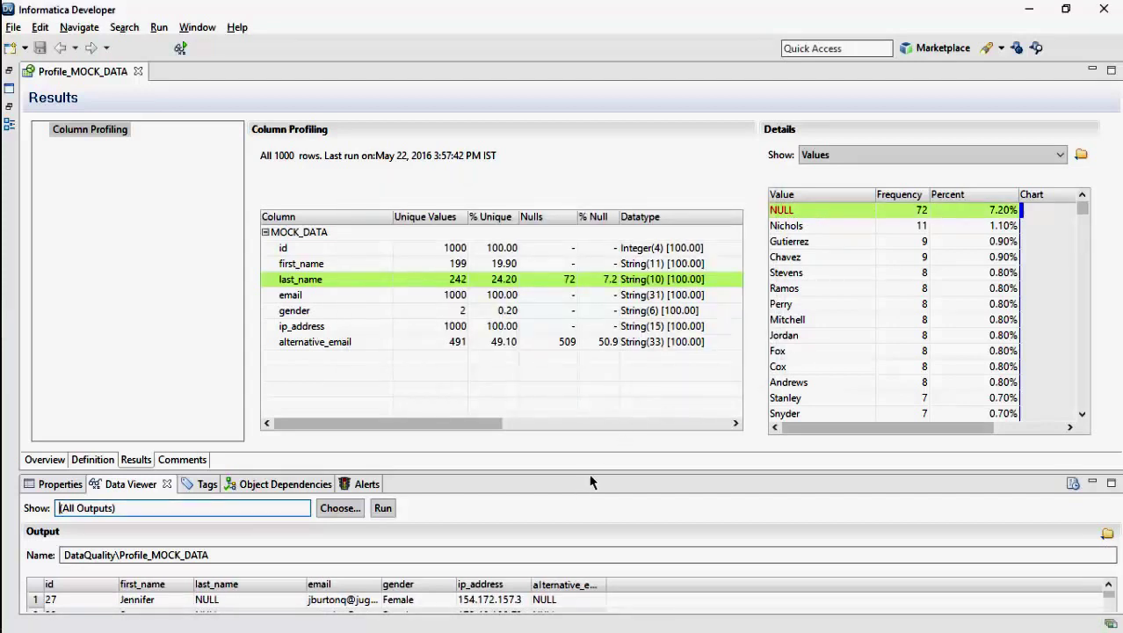
drag(592, 481, 624, 150)
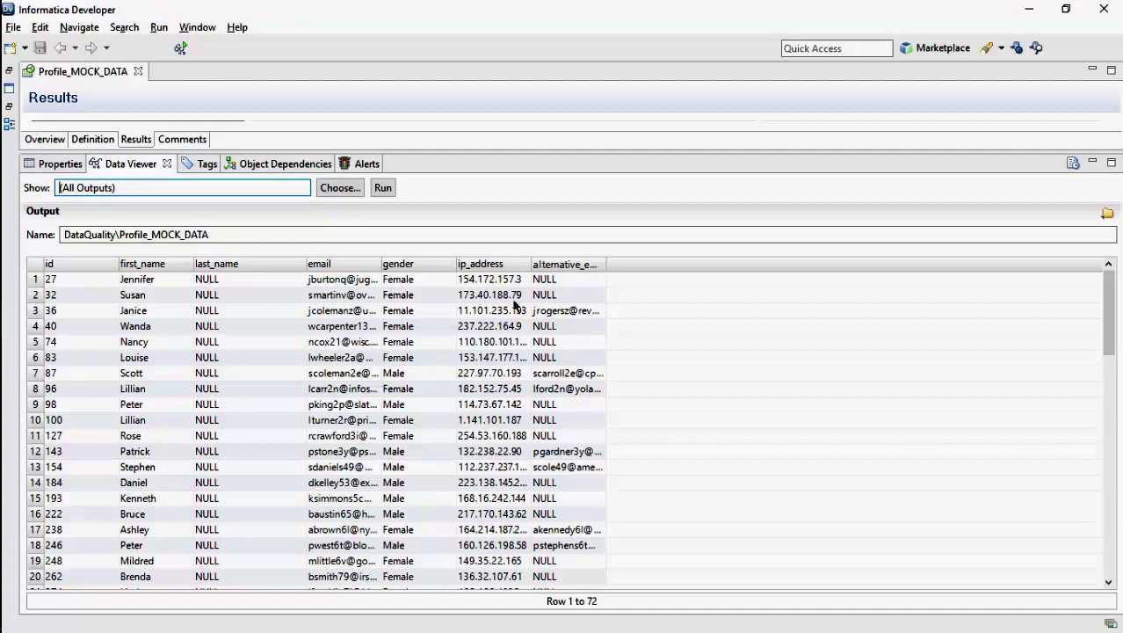
click(265, 278)
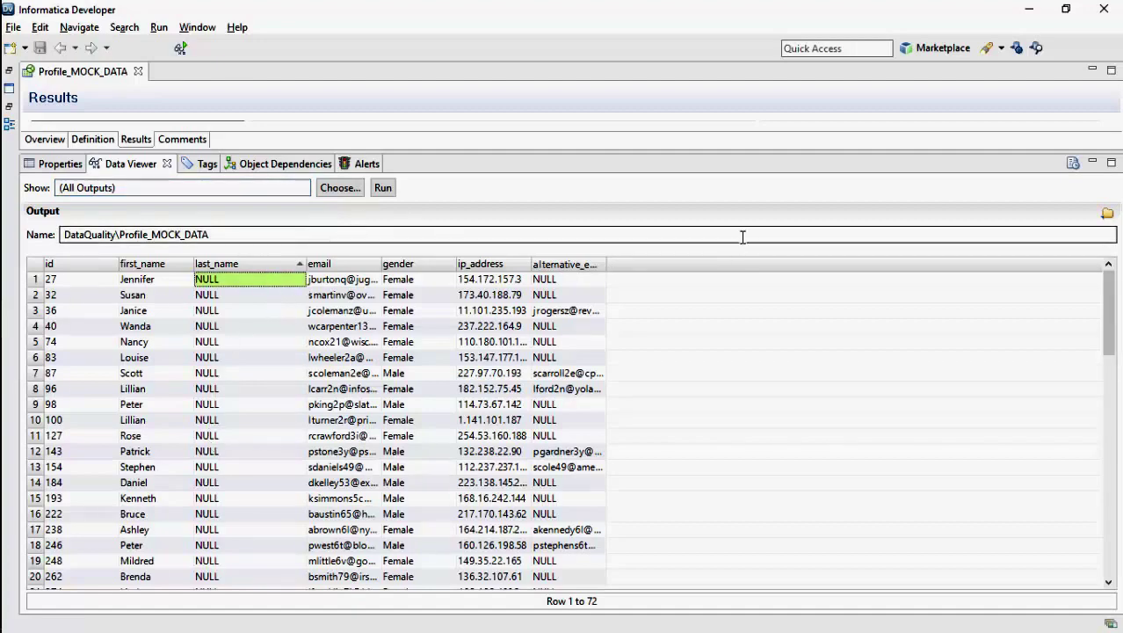
Restore the results area and examine the value frequencies of the gender, email, id and first_name columns.
double_click(620, 156)
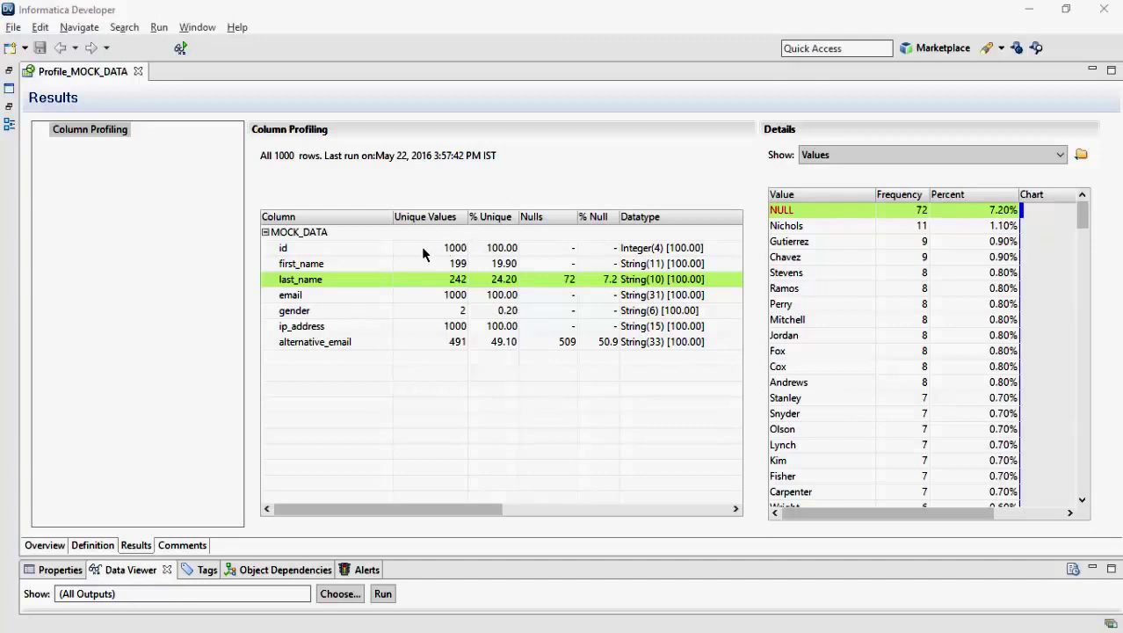
click(422, 315)
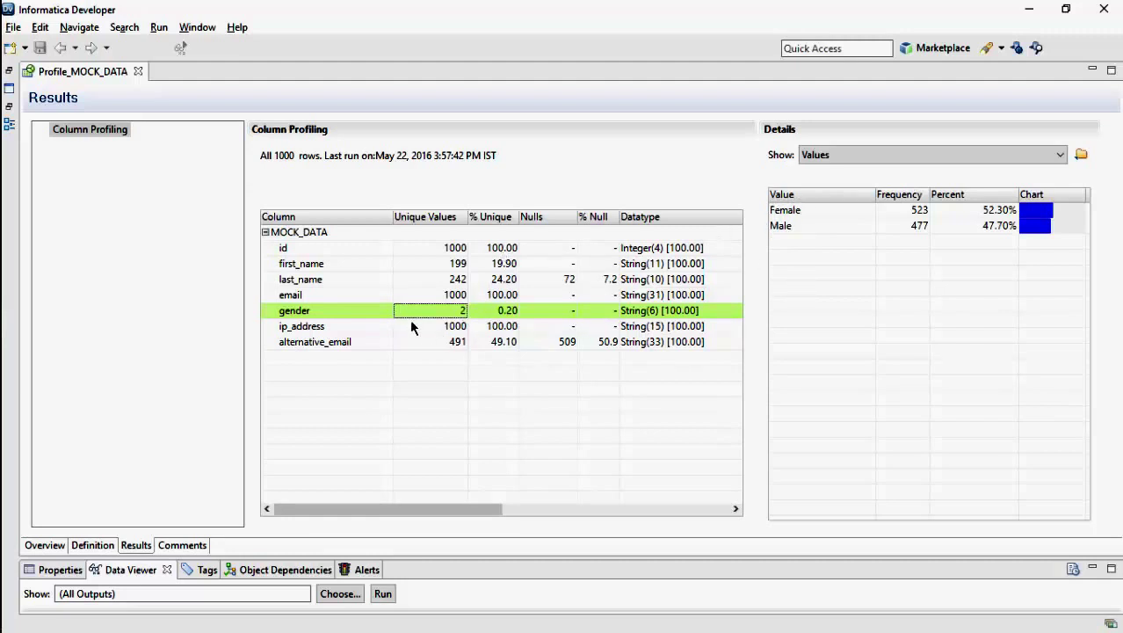
click(303, 297)
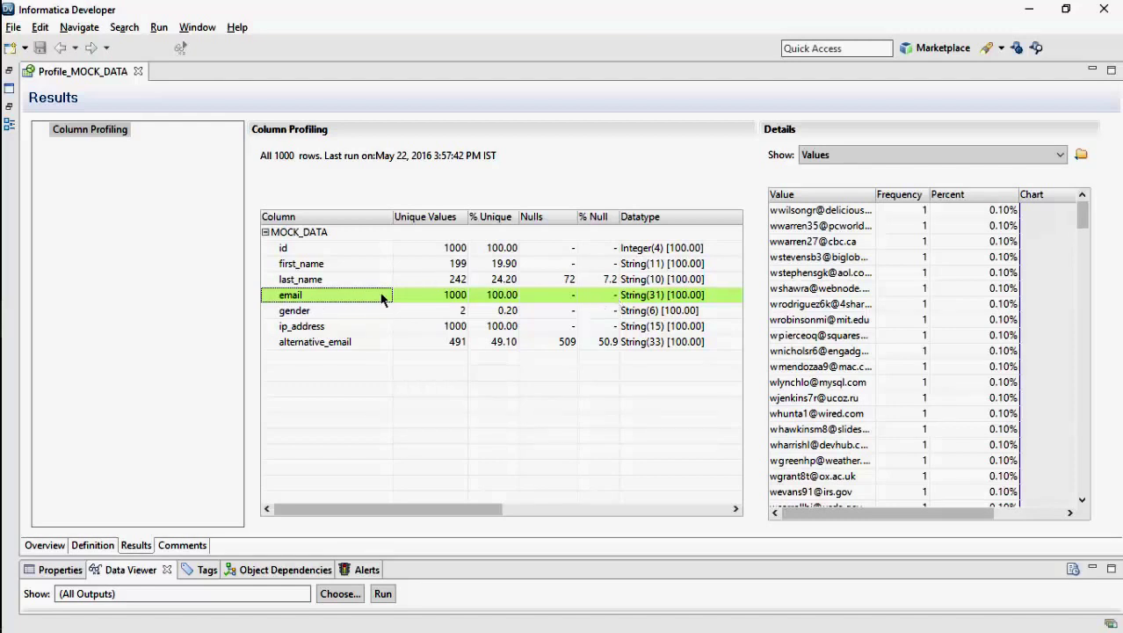
click(309, 251)
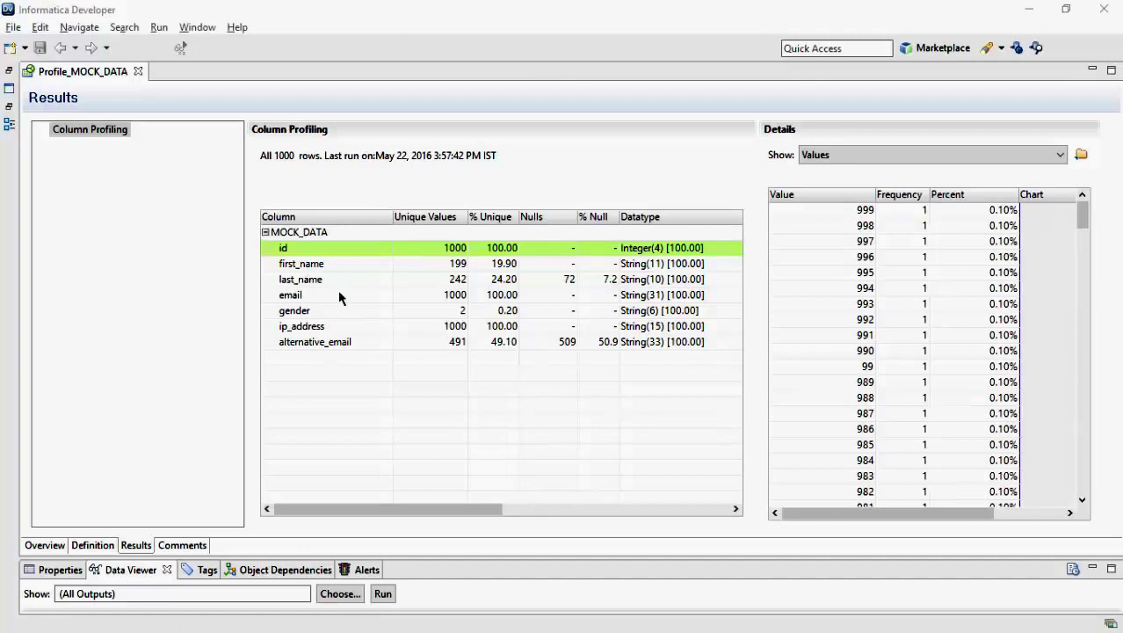
click(300, 313)
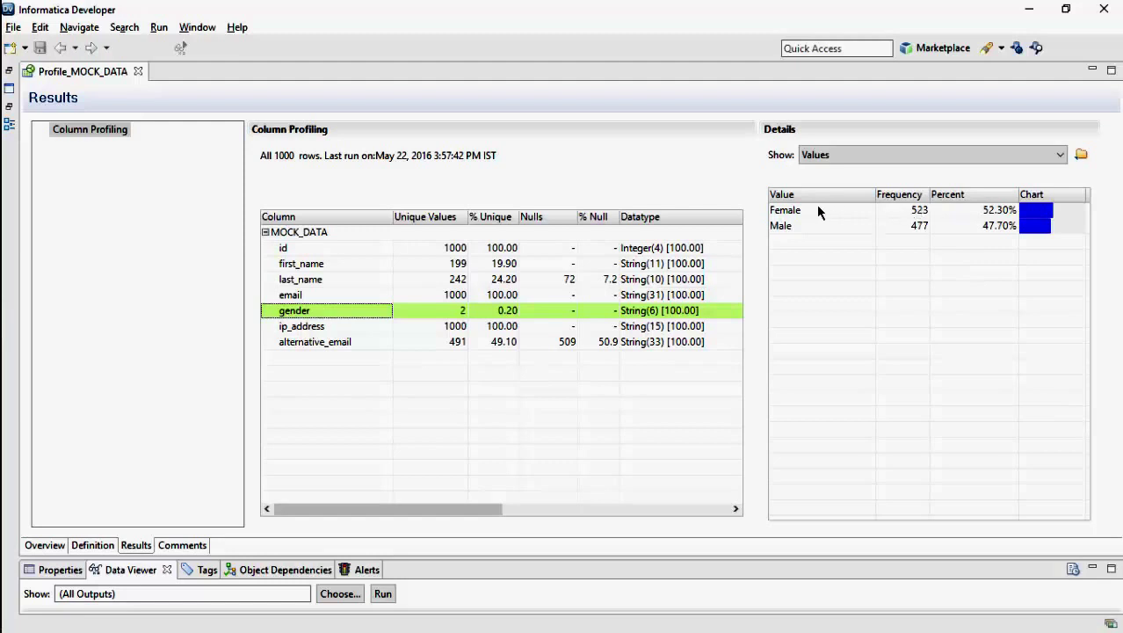
click(819, 211)
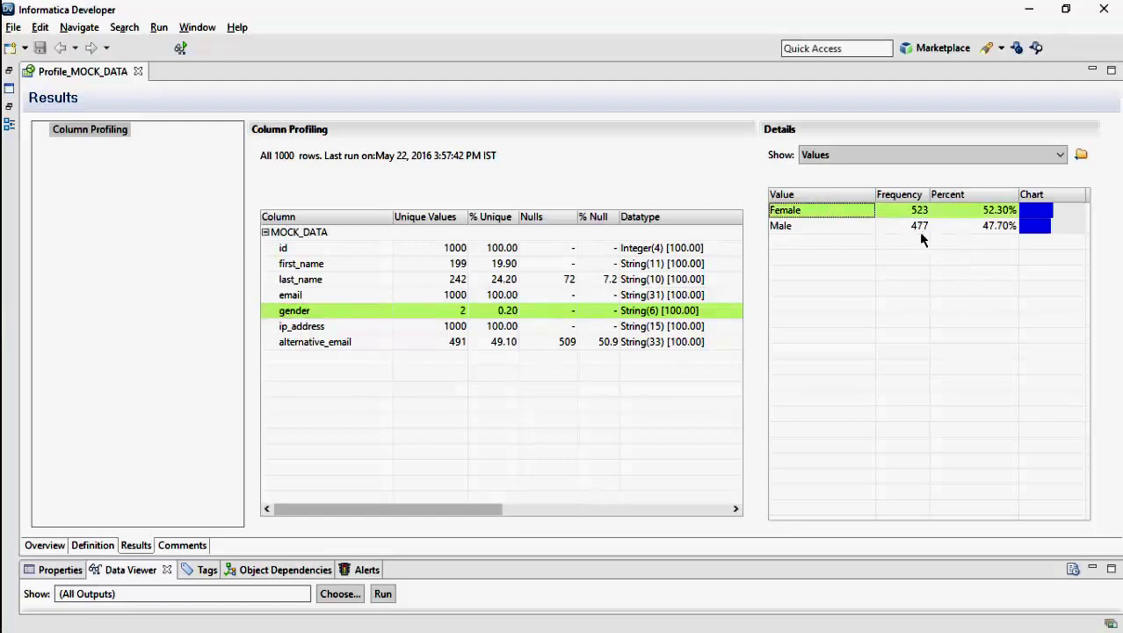
click(841, 227)
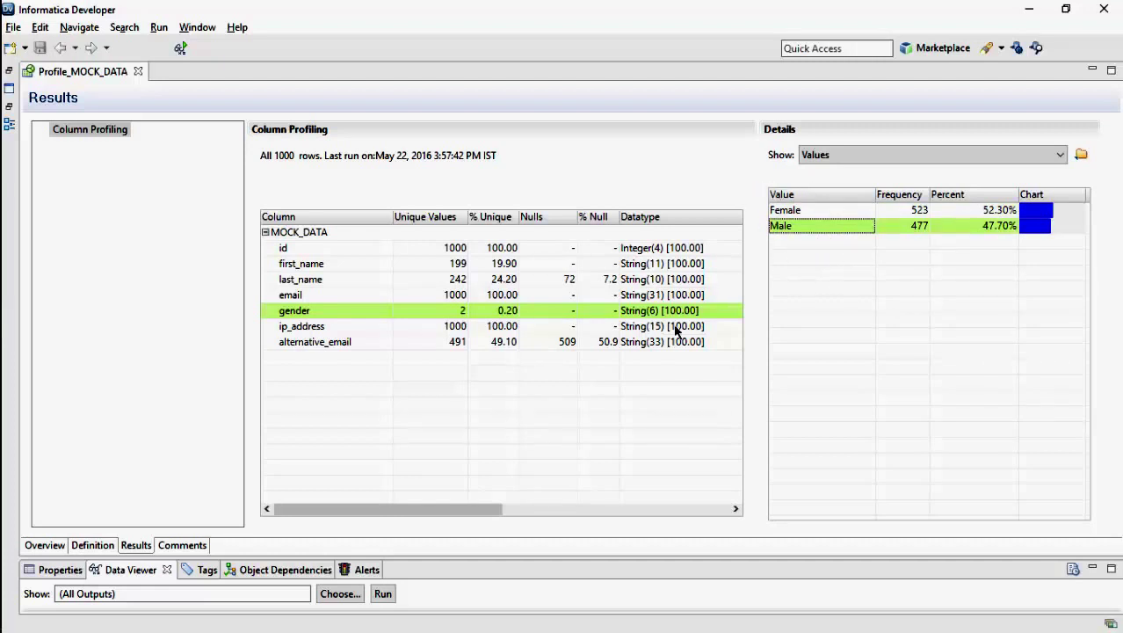
click(360, 262)
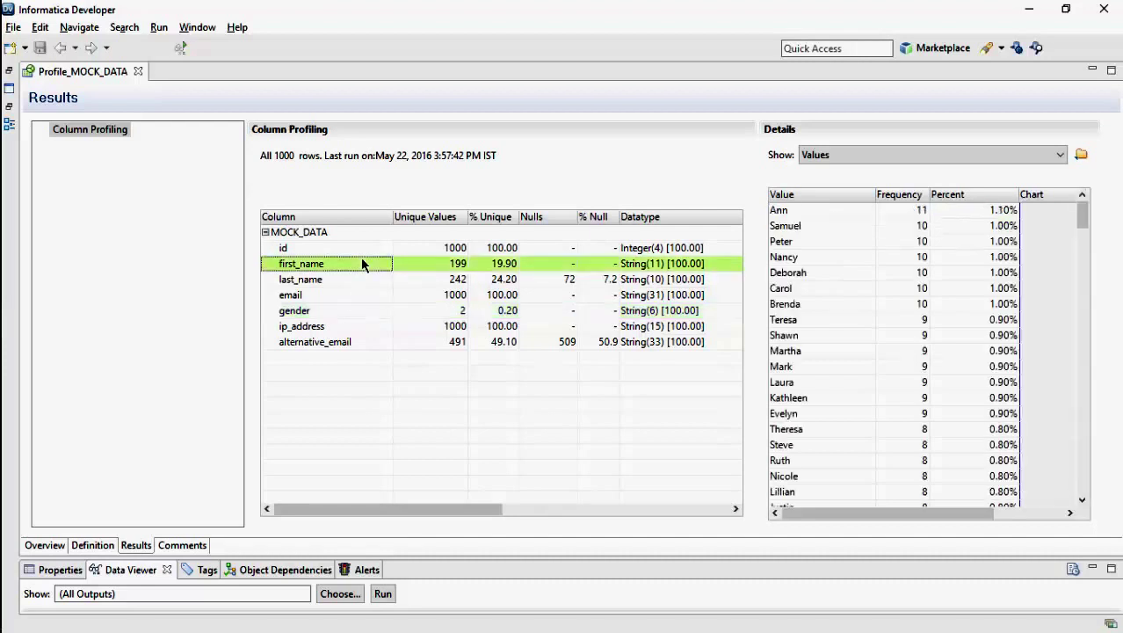
click(779, 211)
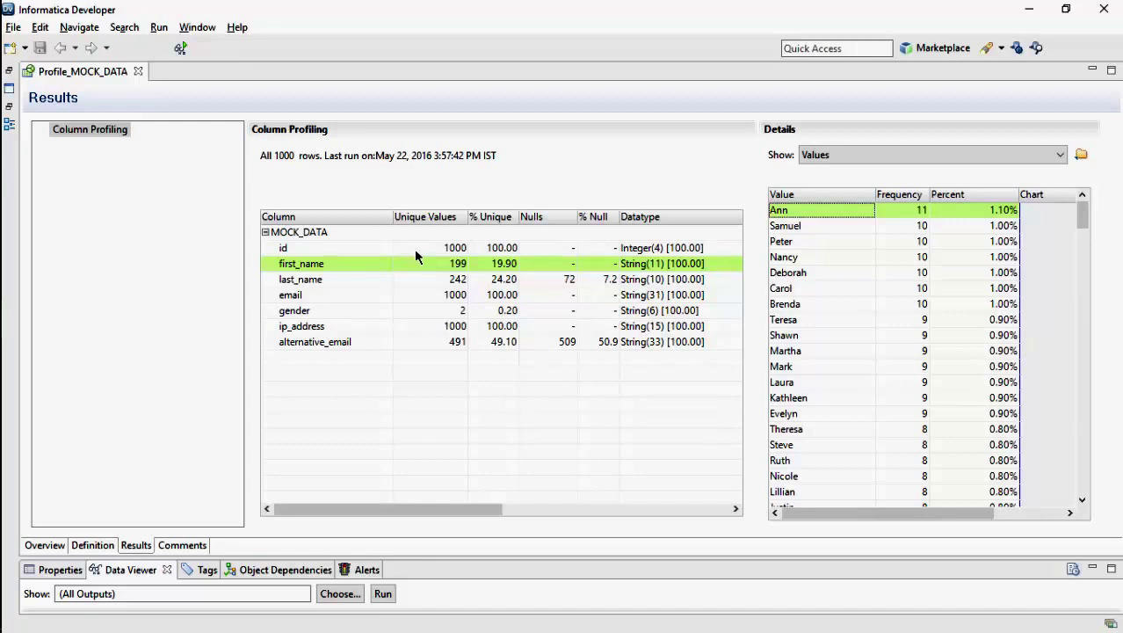
Examine the id column's documented datatype, minimum and maximum values, and its average, standard deviation, length and sum statistics.
click(344, 249)
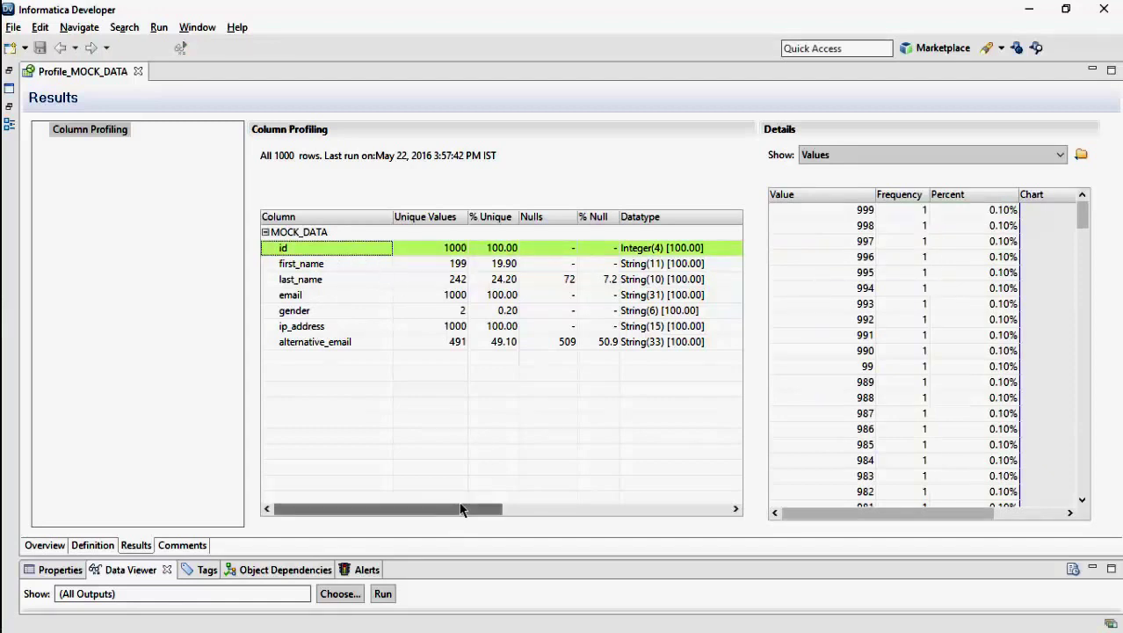
drag(488, 512, 719, 510)
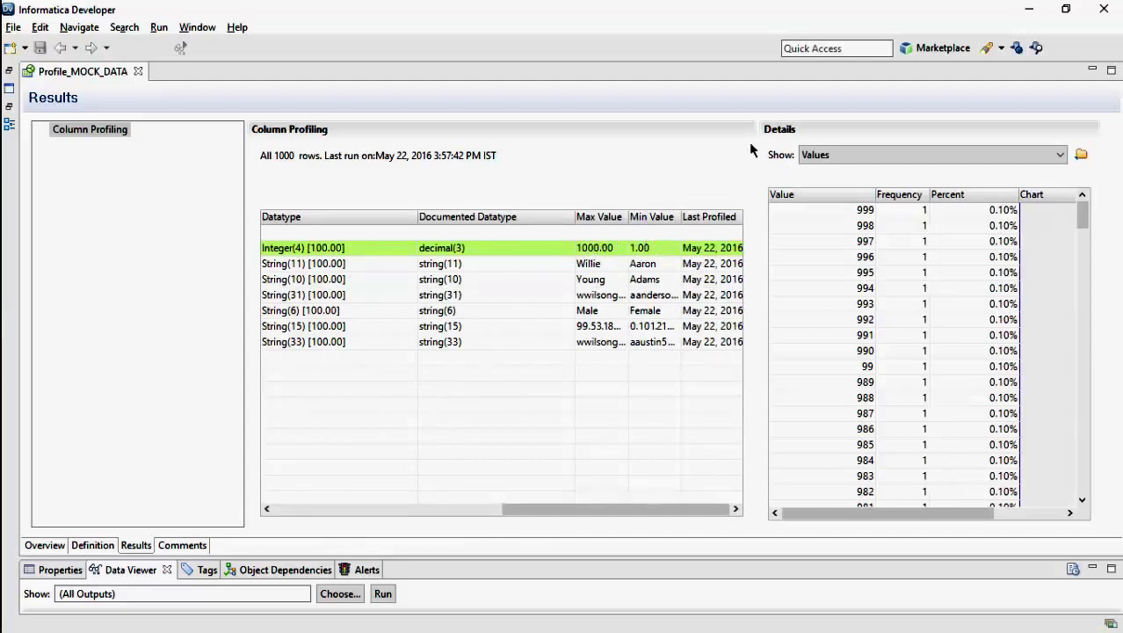
click(853, 153)
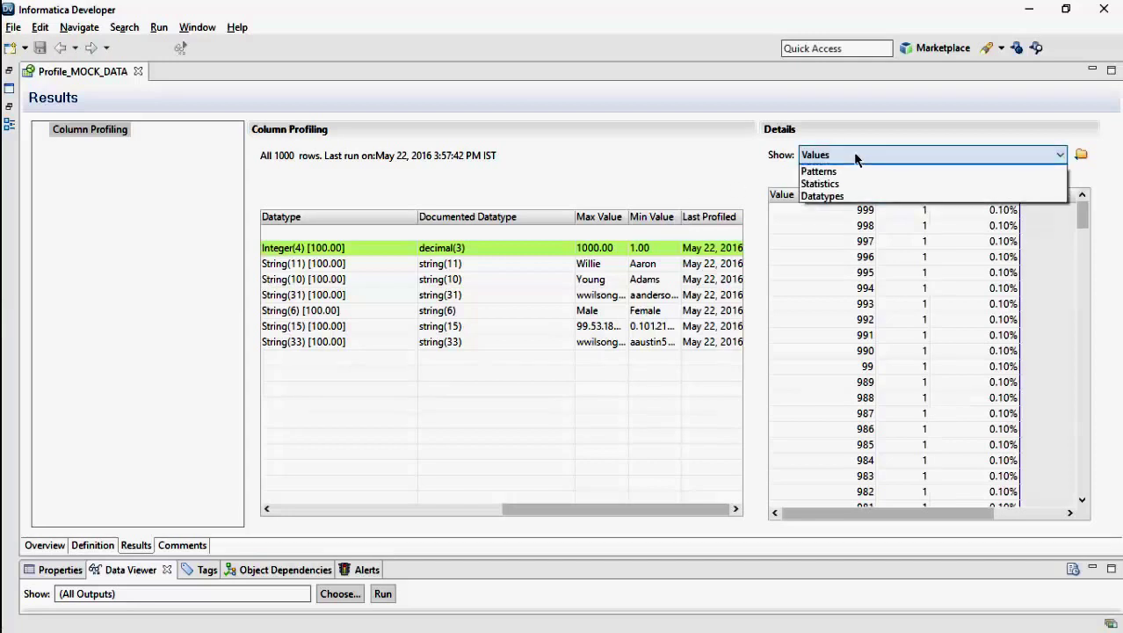
click(851, 197)
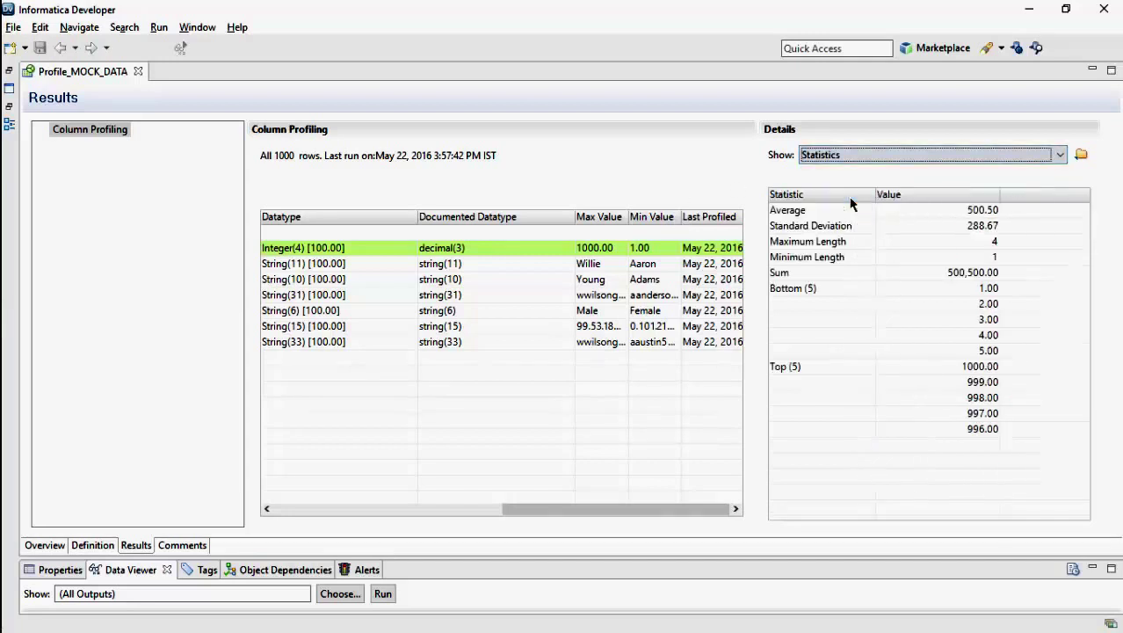
click(807, 210)
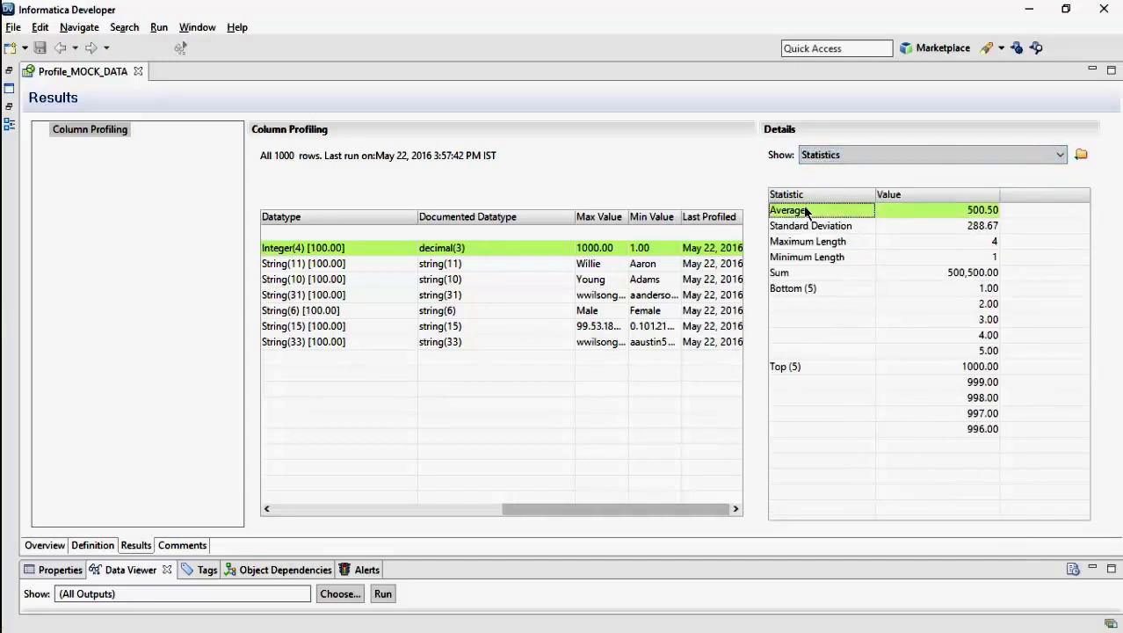
click(815, 225)
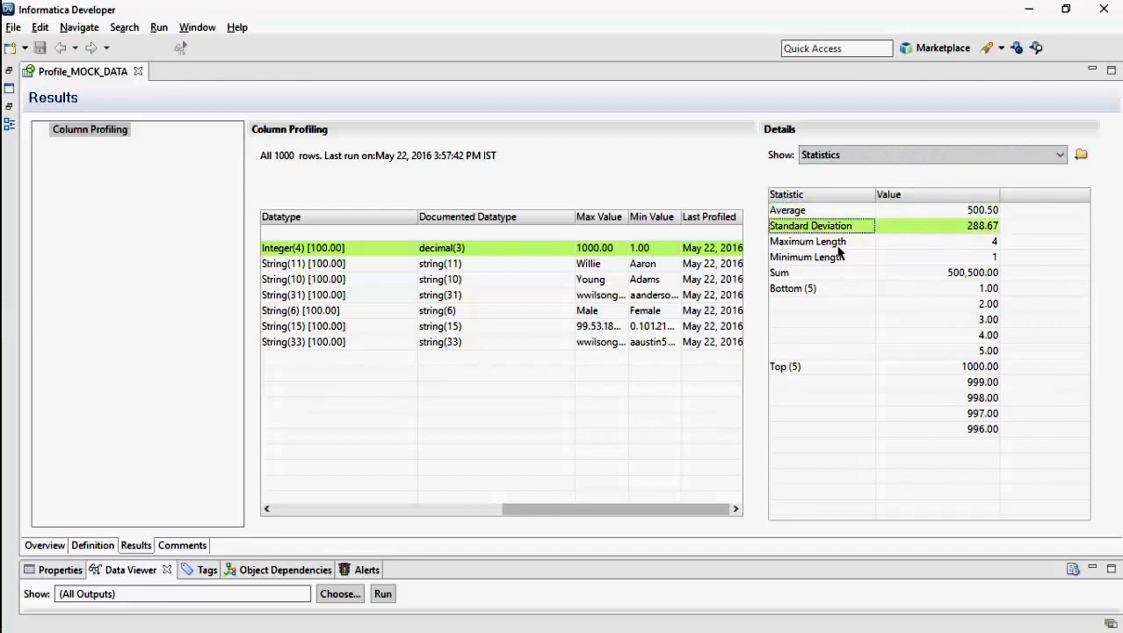
click(839, 245)
click(842, 257)
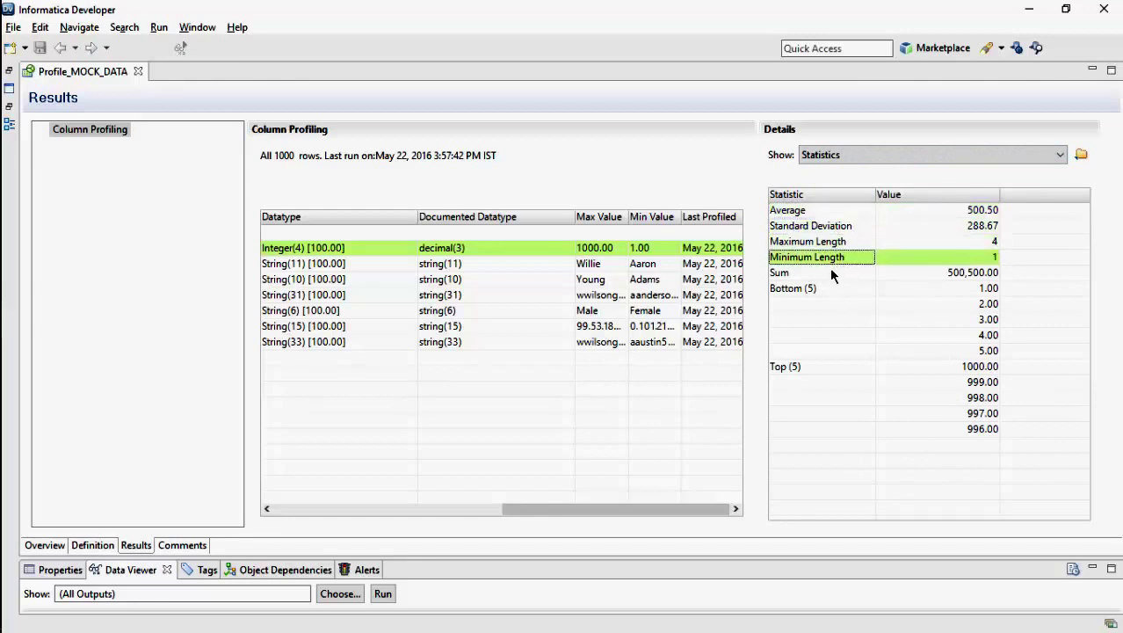
click(831, 271)
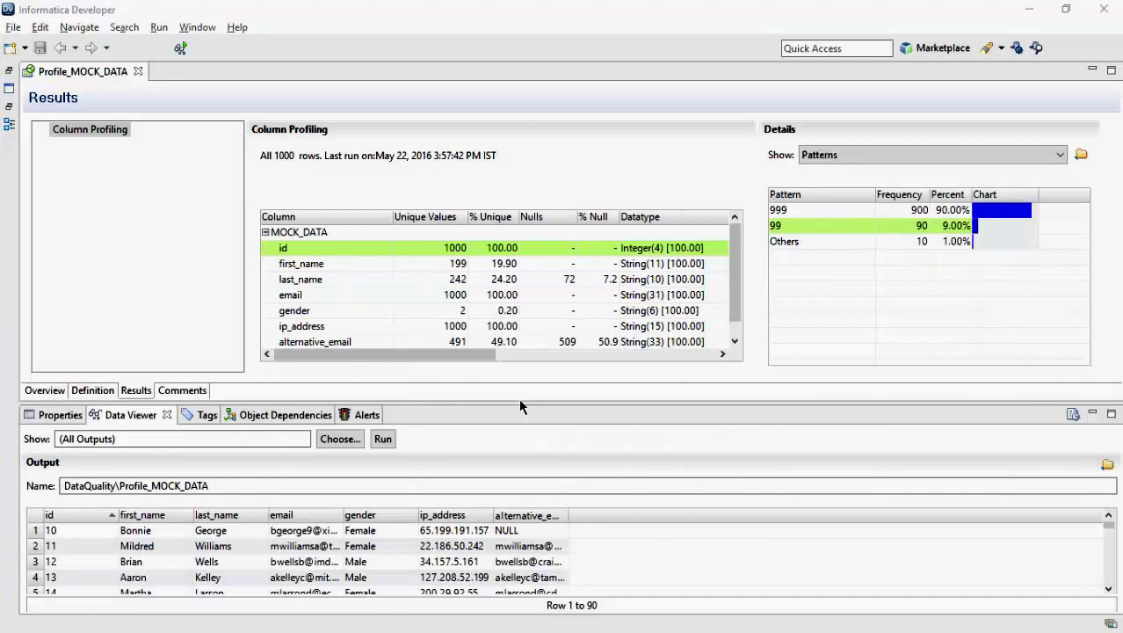
Review the ip_address column's patterns and drill down into the rows matching the 999.999.99.999 pattern.
drag(518, 401, 541, 560)
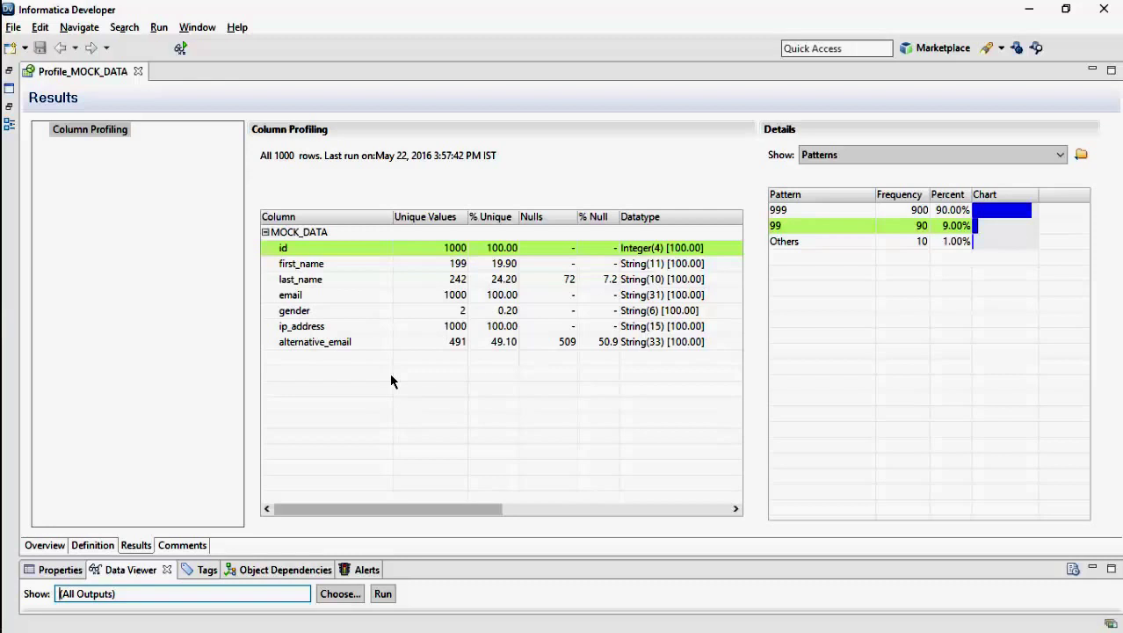
click(309, 331)
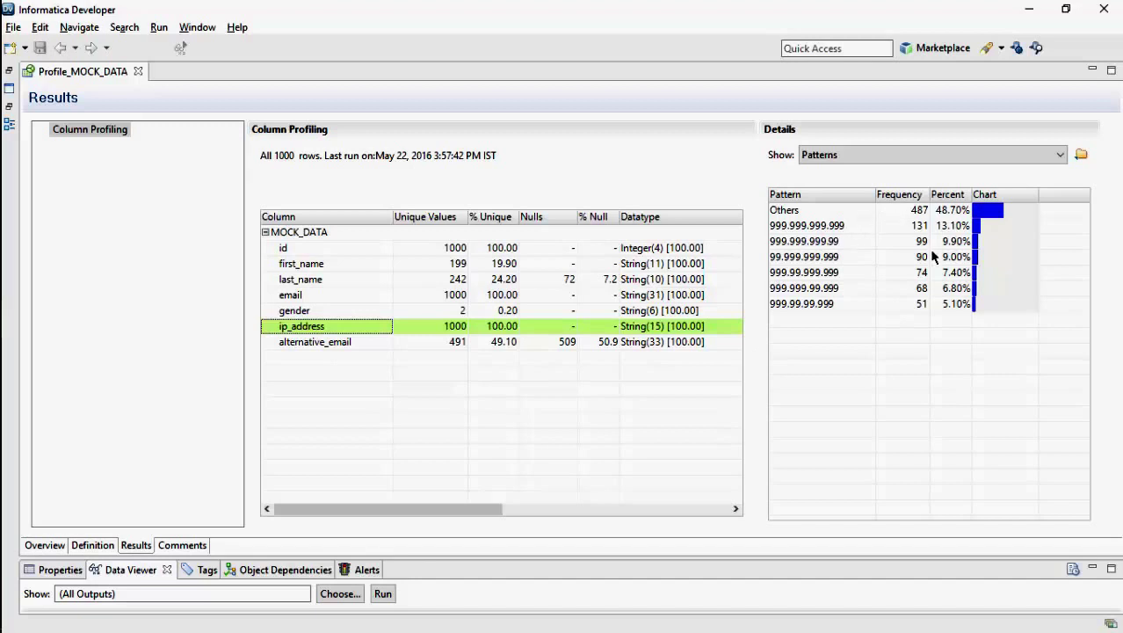
click(799, 290)
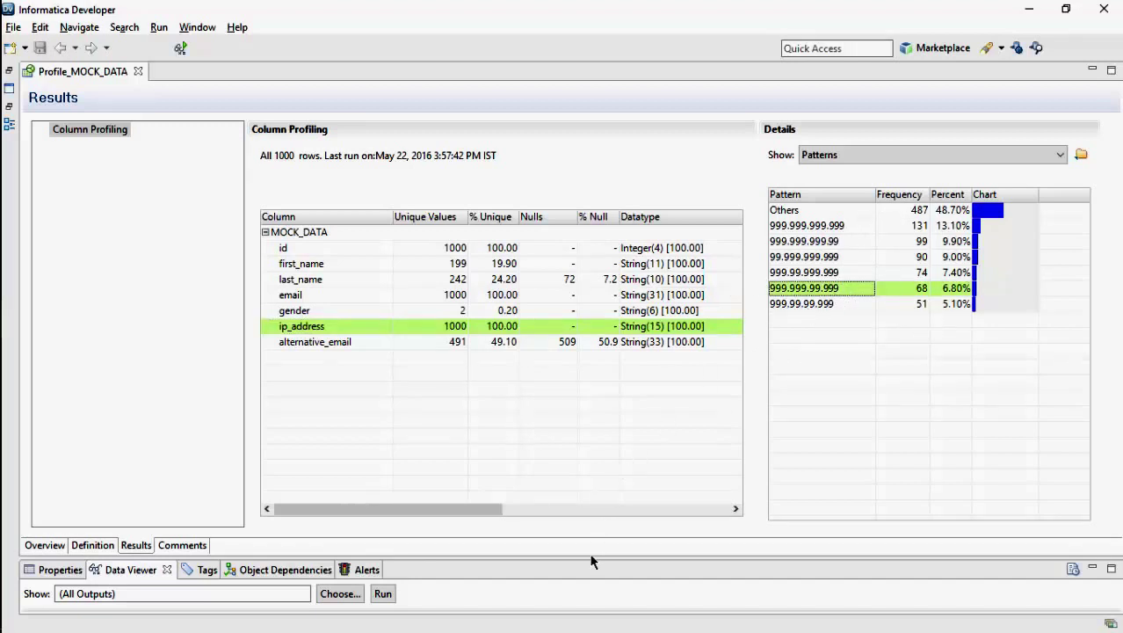
drag(592, 559, 589, 319)
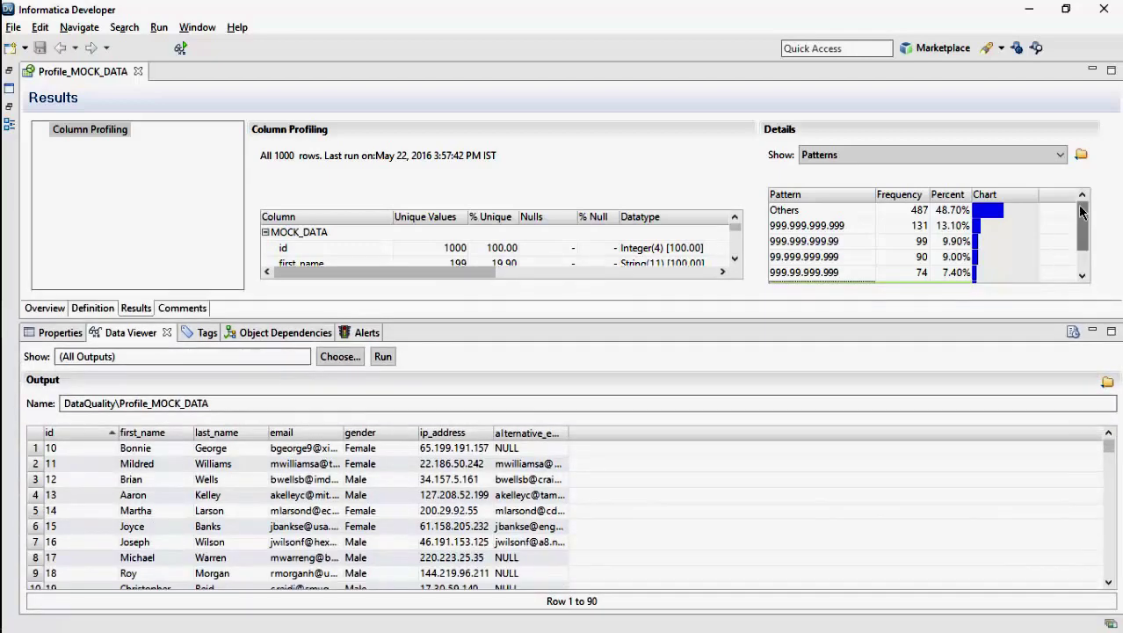
scroll(1083, 242, down, 1)
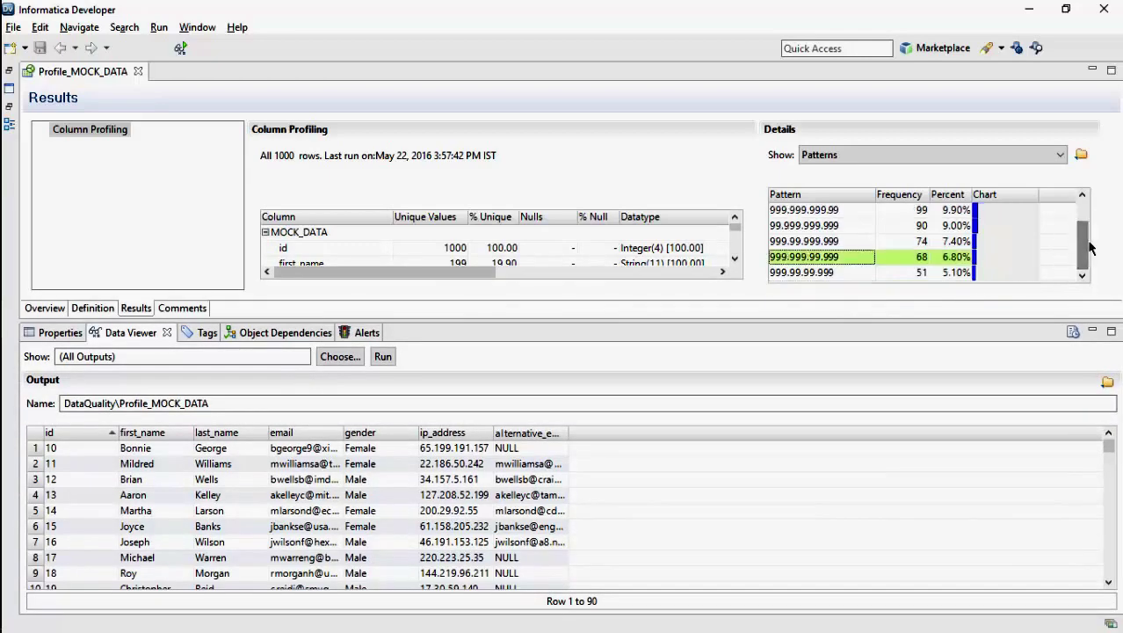
double_click(826, 265)
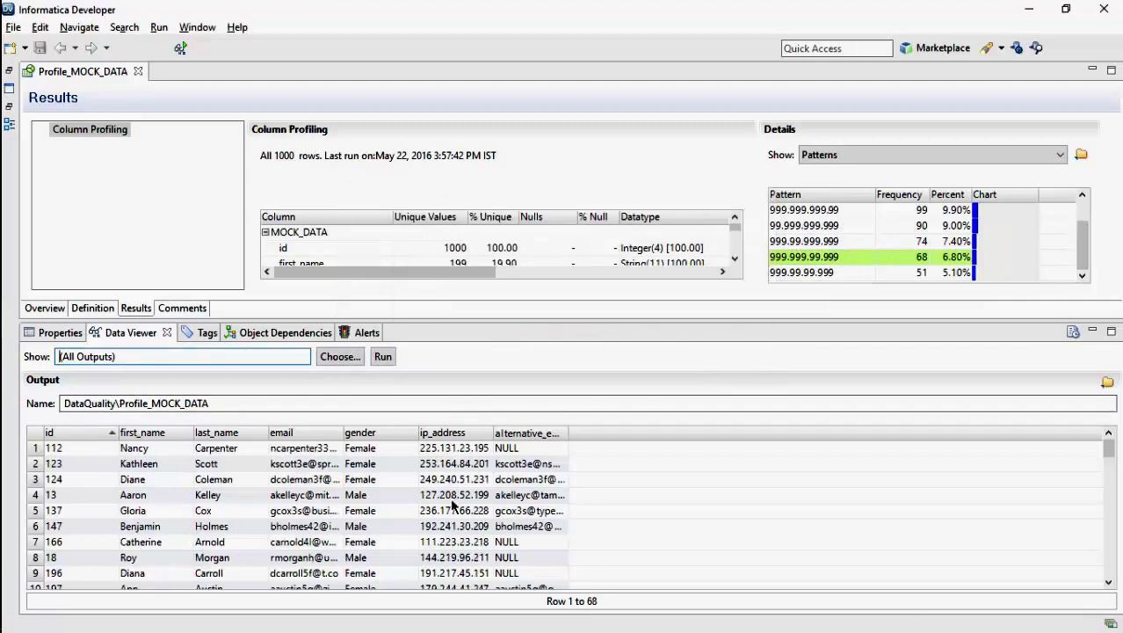
click(465, 450)
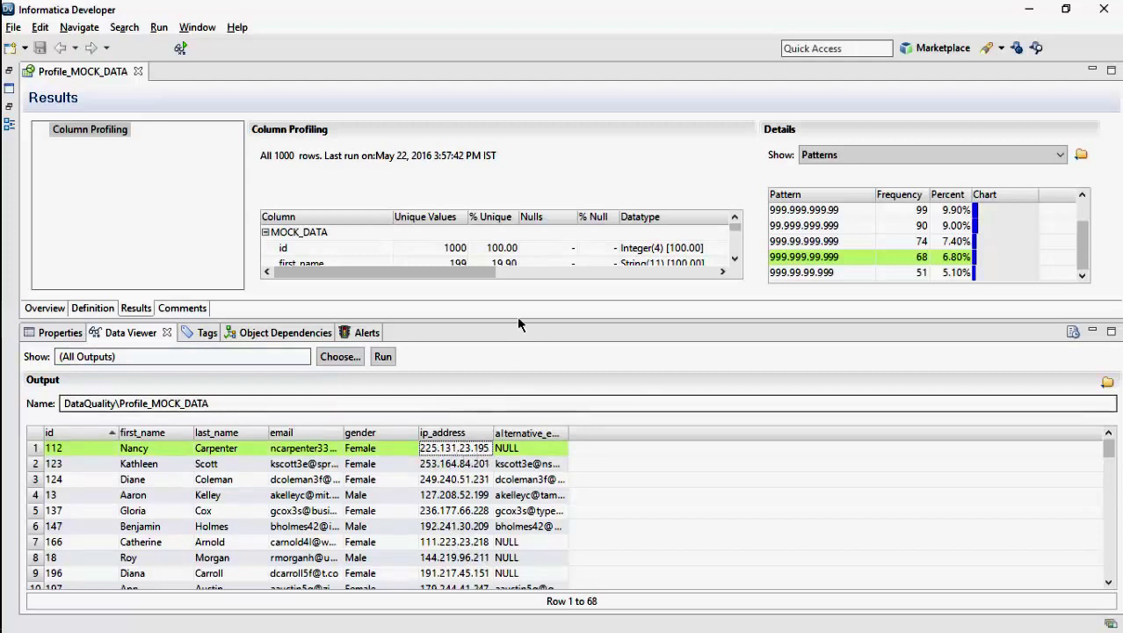
drag(532, 319, 567, 421)
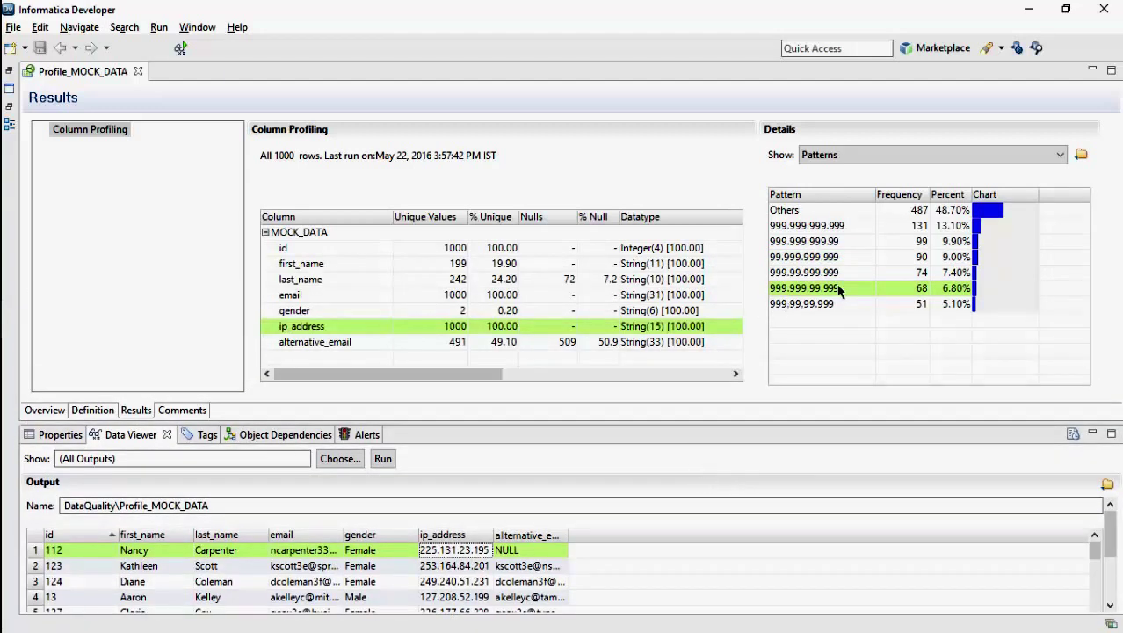
click(800, 305)
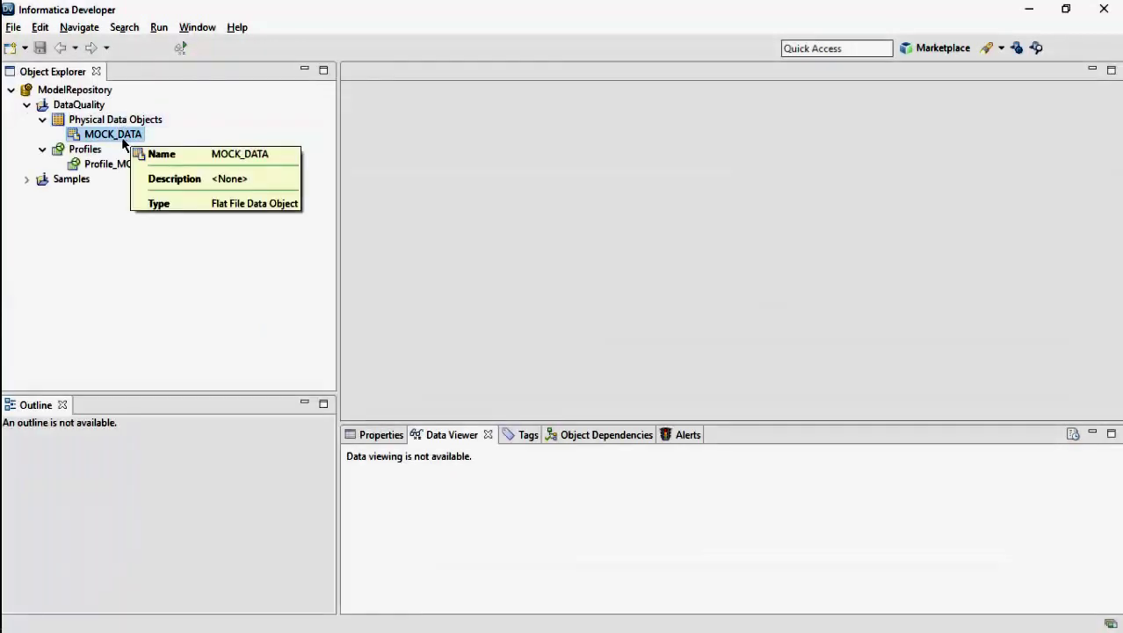
Start a new single data object profile on MOCK_DATA and name it Profile_MOCK_DATACustom.
right_click(107, 140)
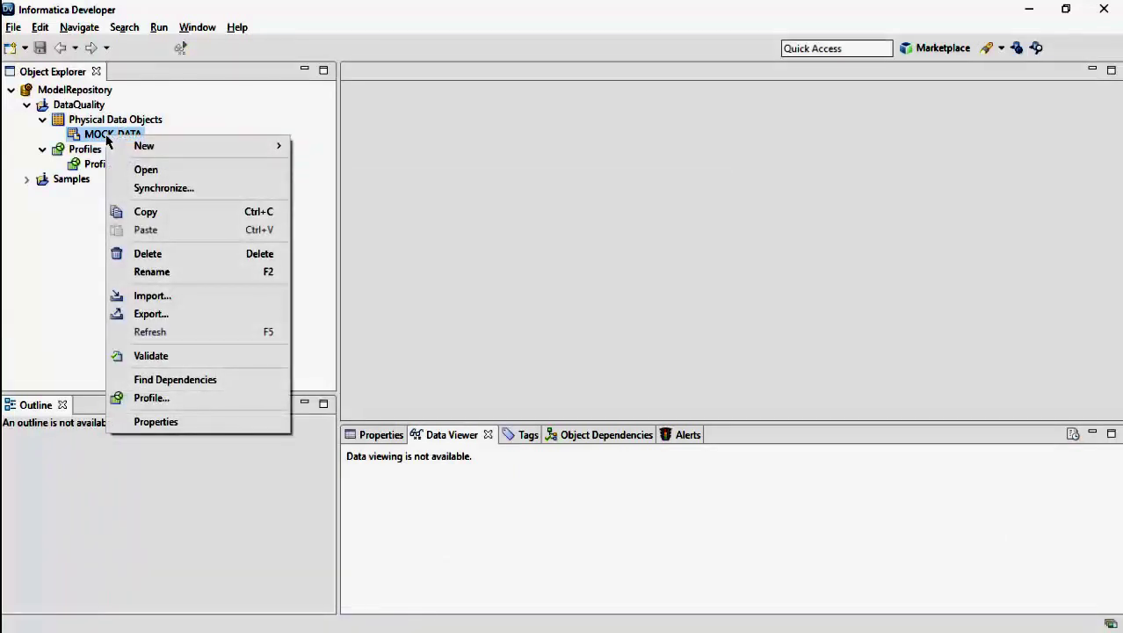
mouse_move(163, 145)
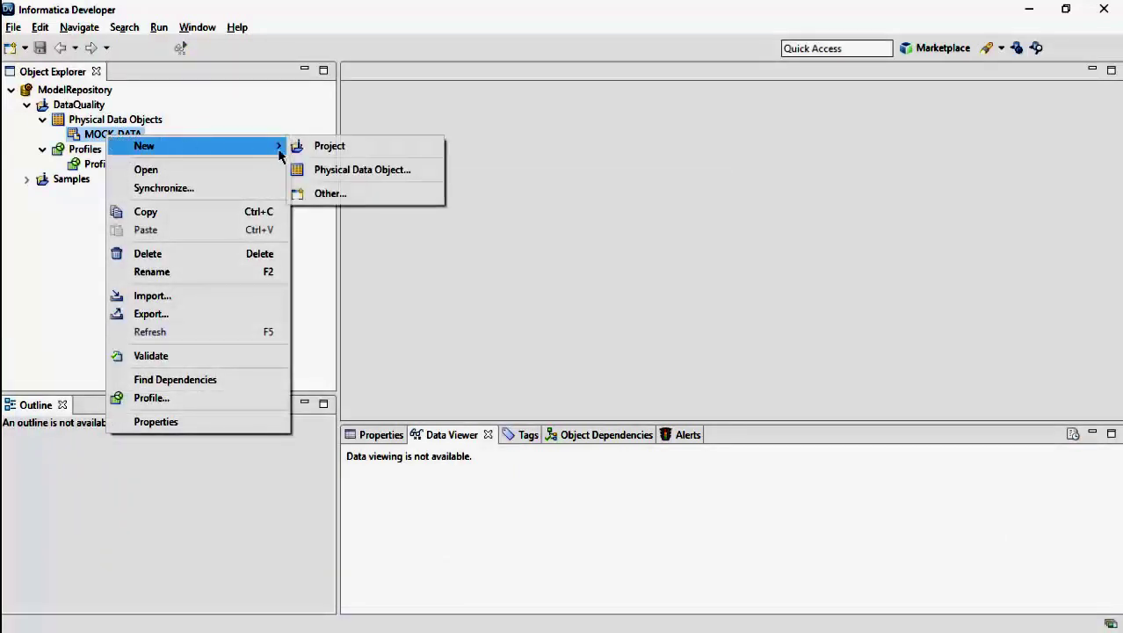
click(238, 407)
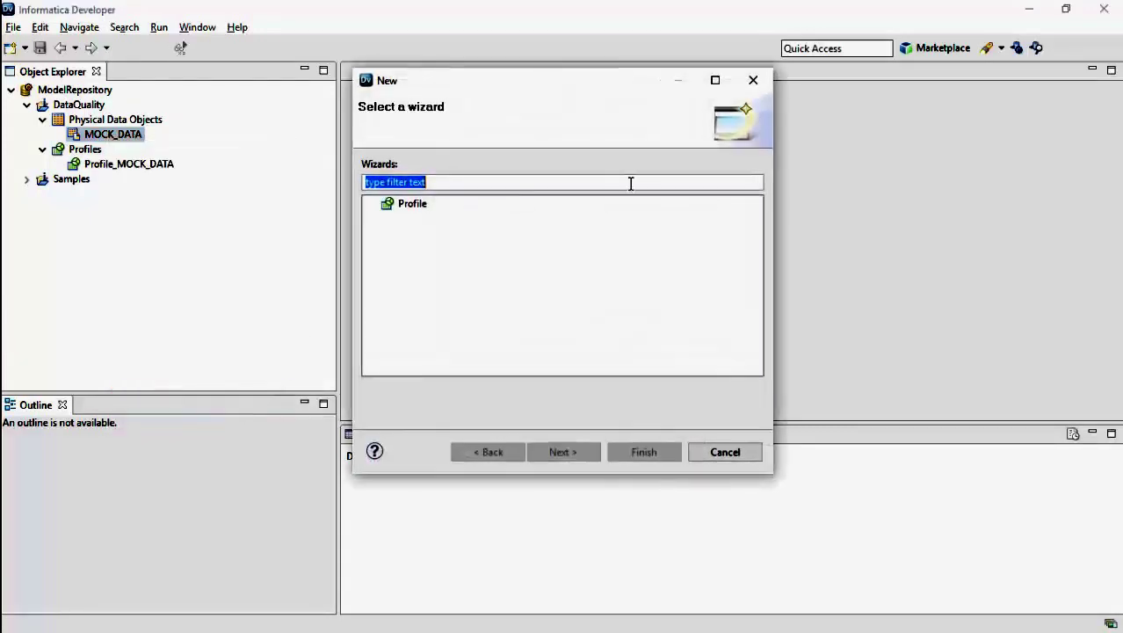
click(409, 203)
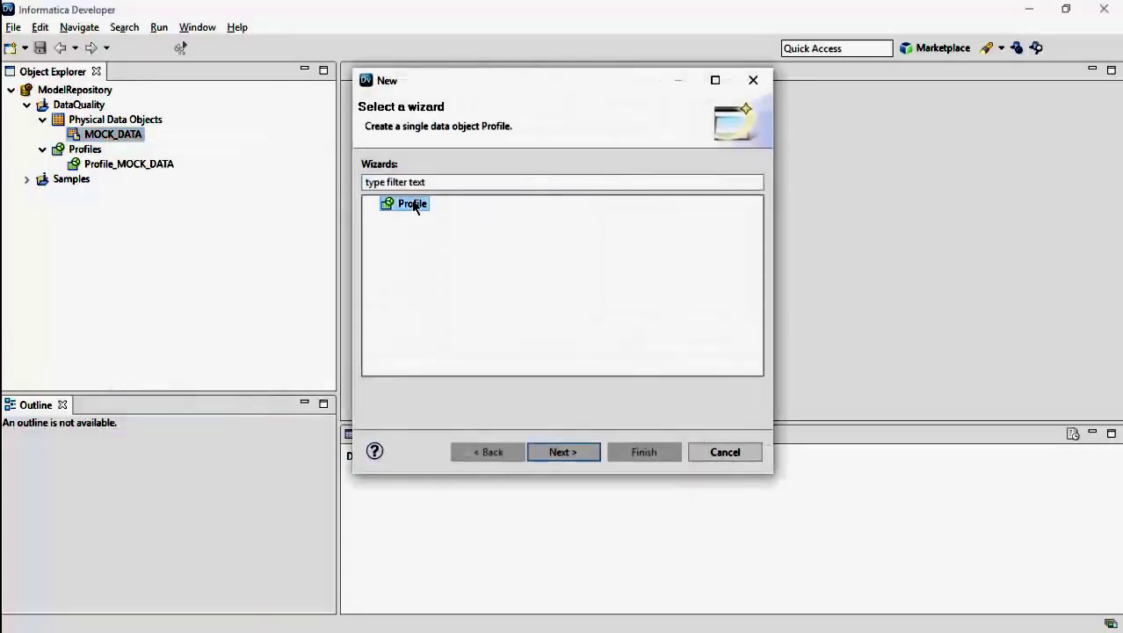
click(567, 454)
key(BackSpace)
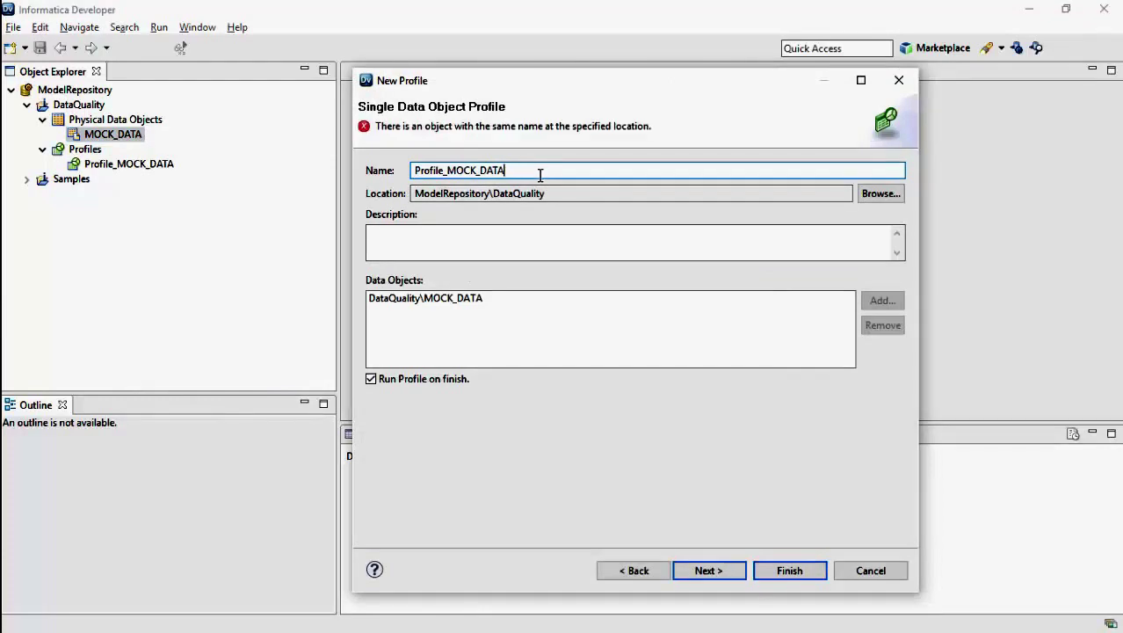
text(Custom)
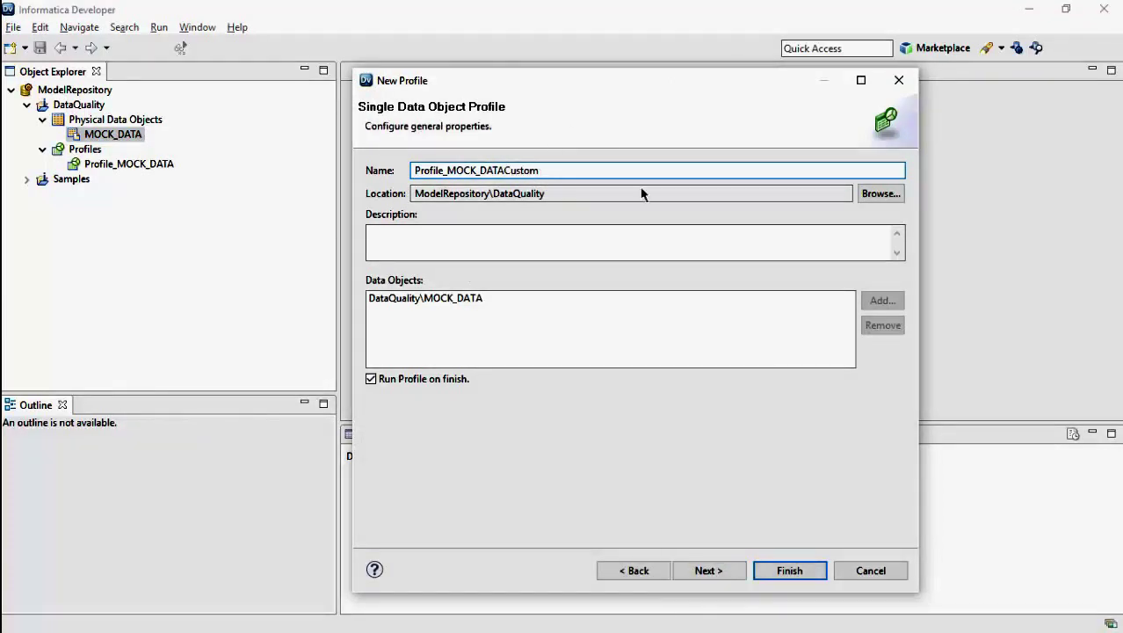
Exclude the first_name, last_name and gender columns from the new profile's column selection.
click(729, 573)
click(453, 183)
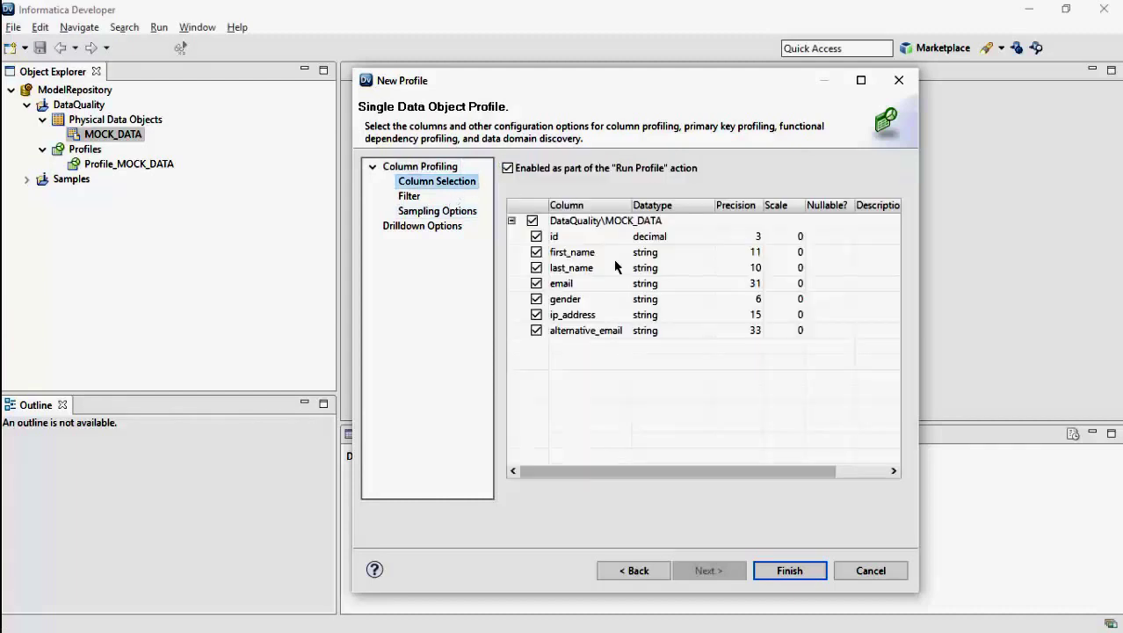
click(536, 252)
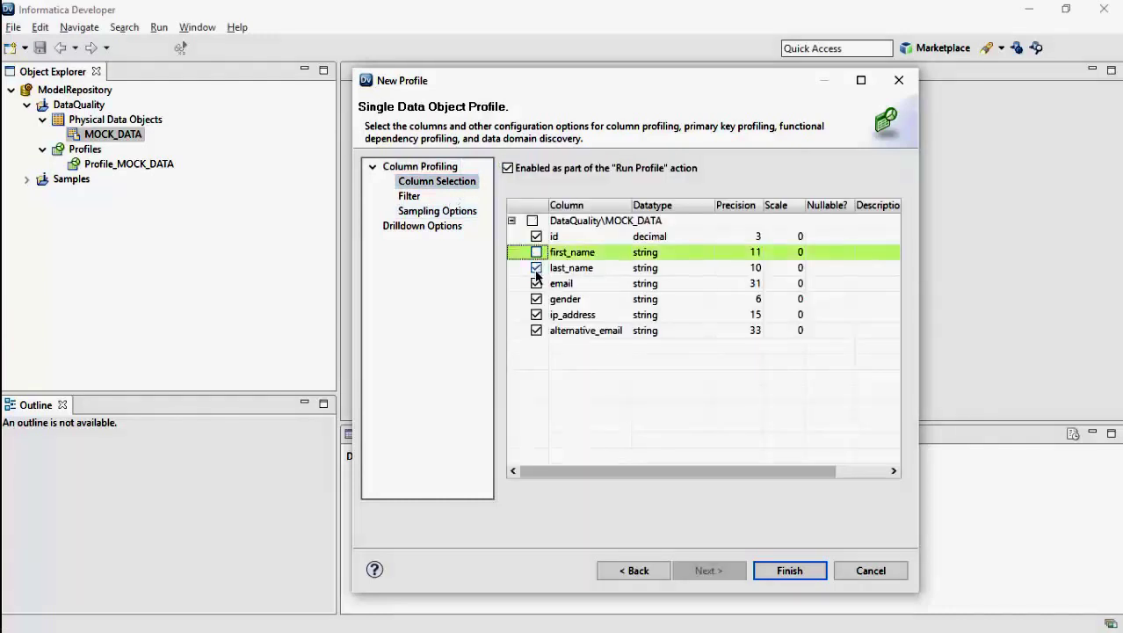
click(536, 268)
click(536, 298)
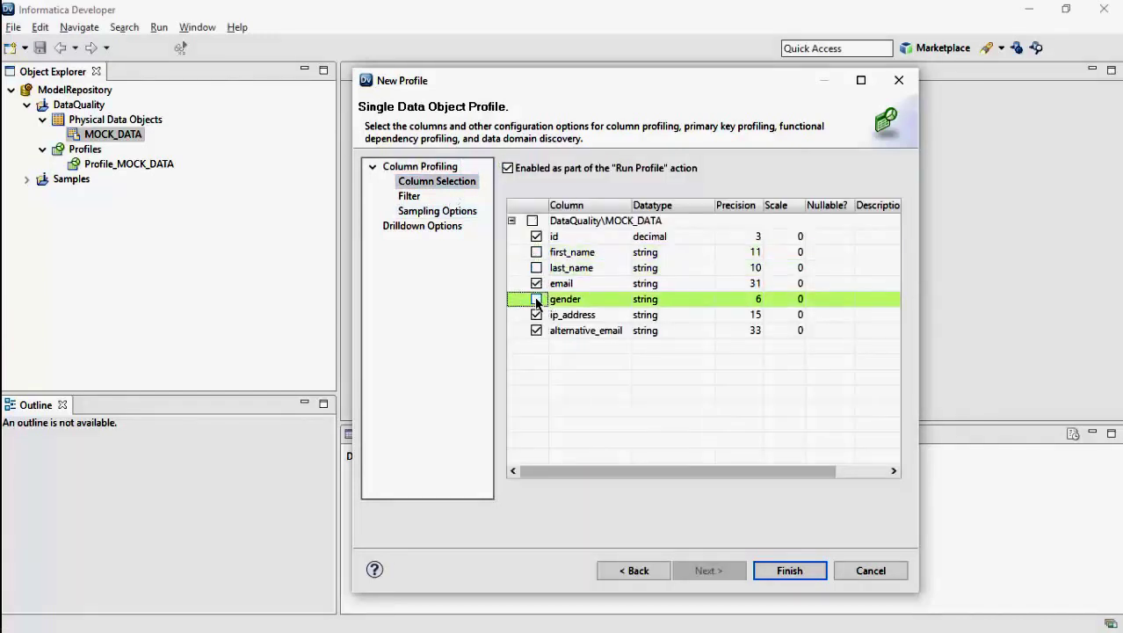
Exclude the ip_address column from the profile and add an active advanced filter named ProfileFilter.
click(537, 315)
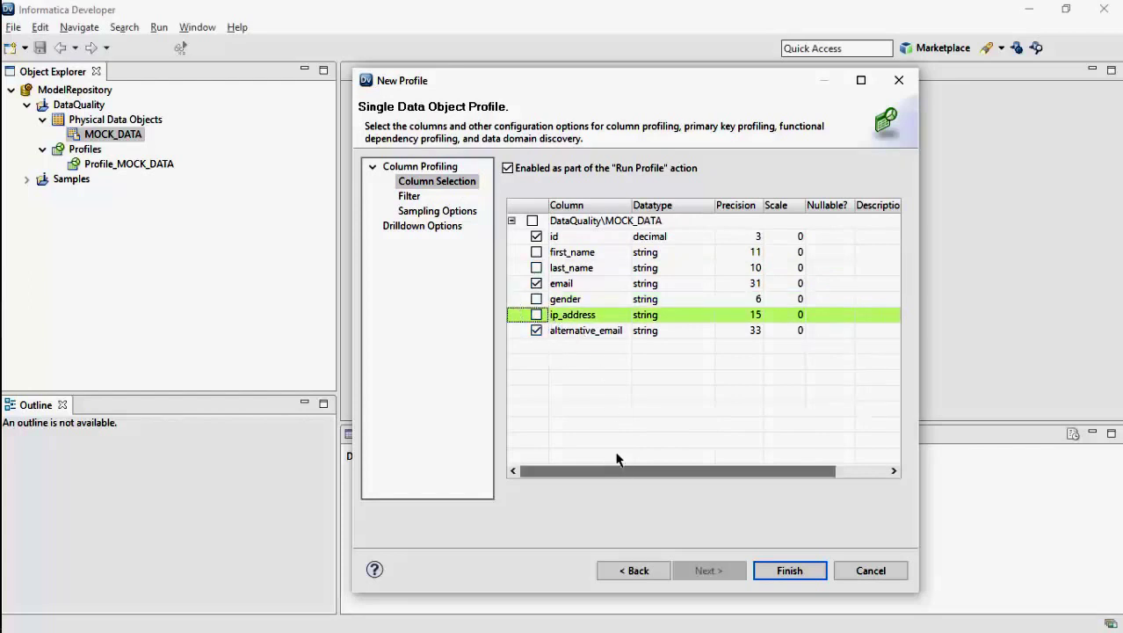
click(411, 197)
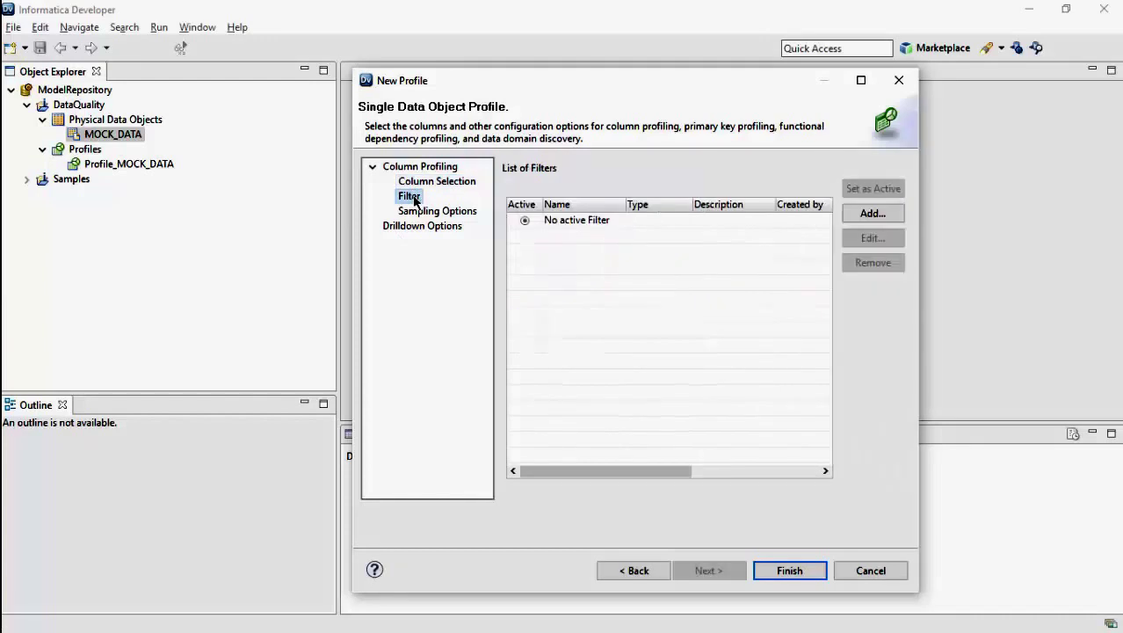
click(869, 213)
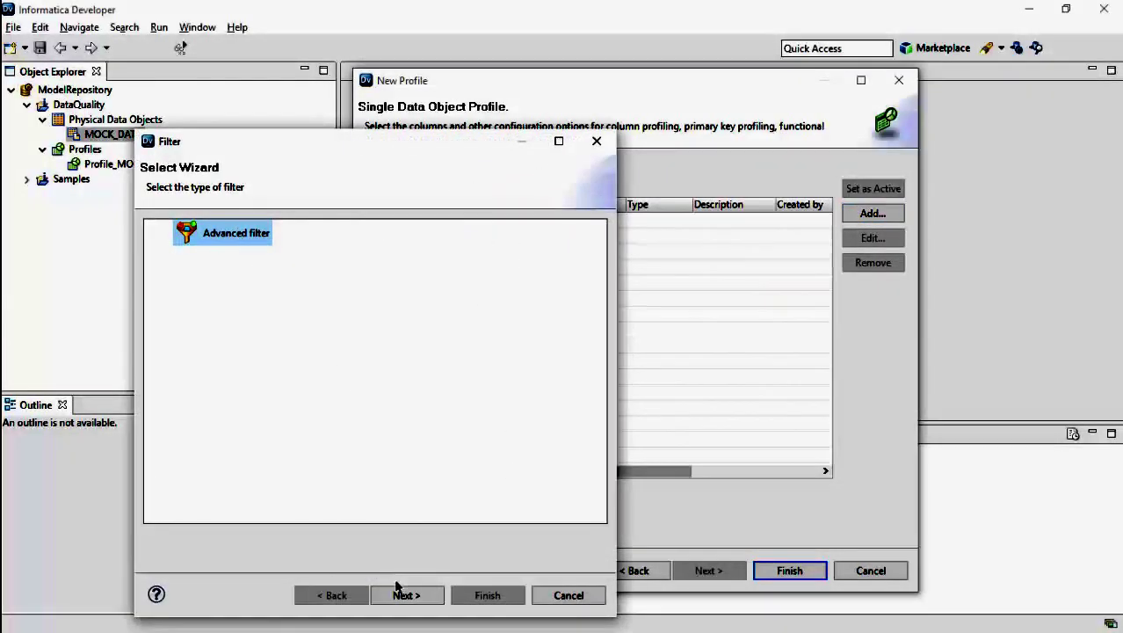
click(402, 594)
click(153, 341)
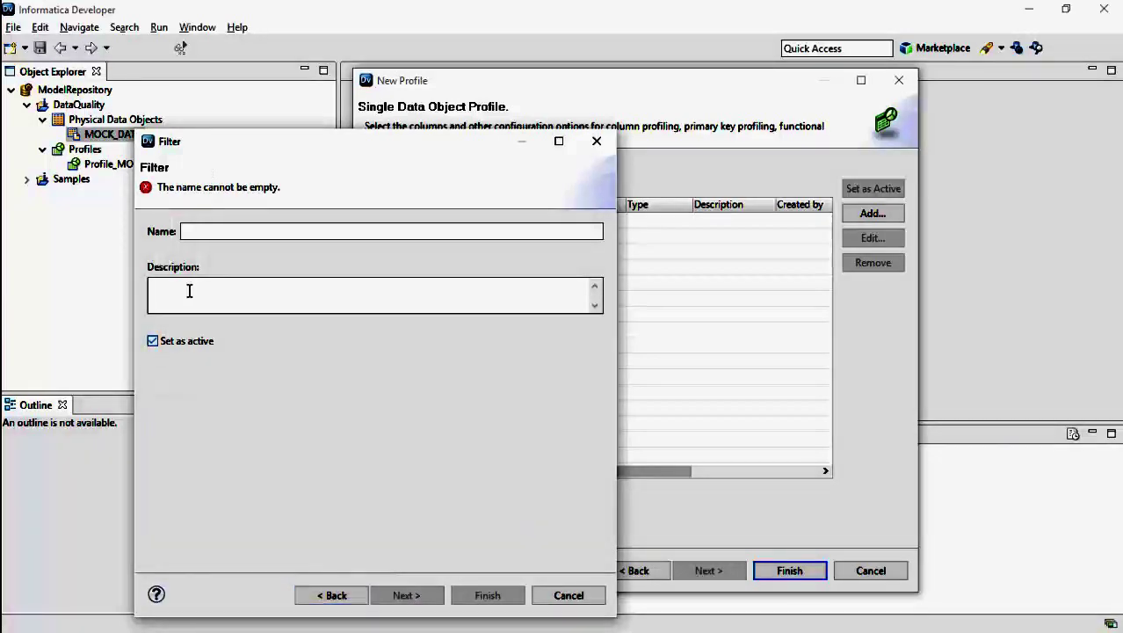
click(218, 231)
text(Prog)
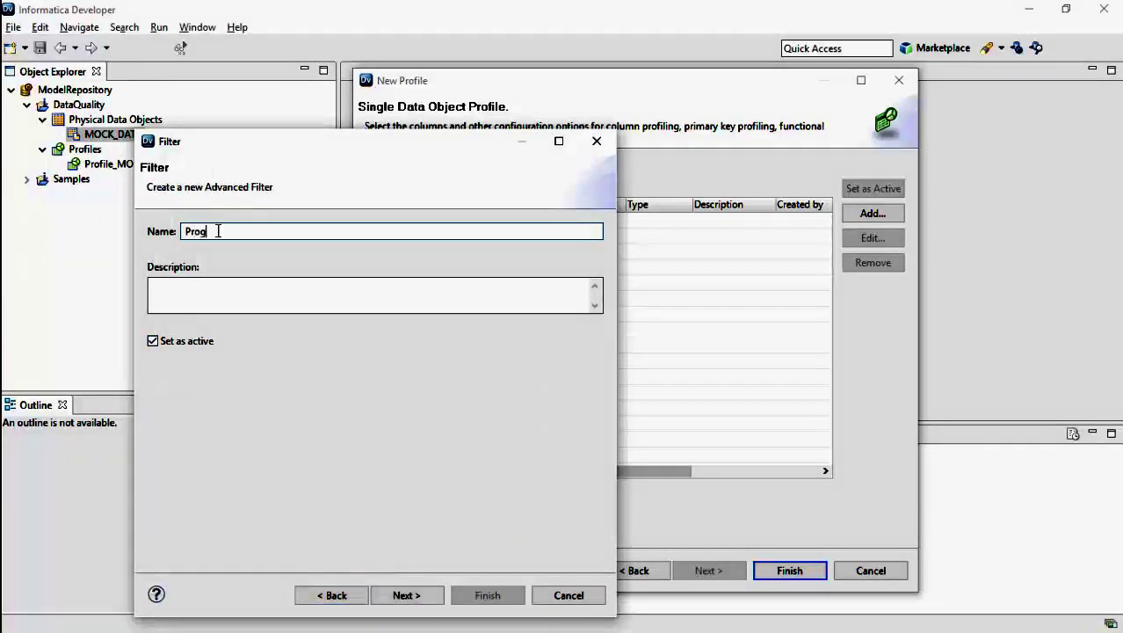
text(ile)
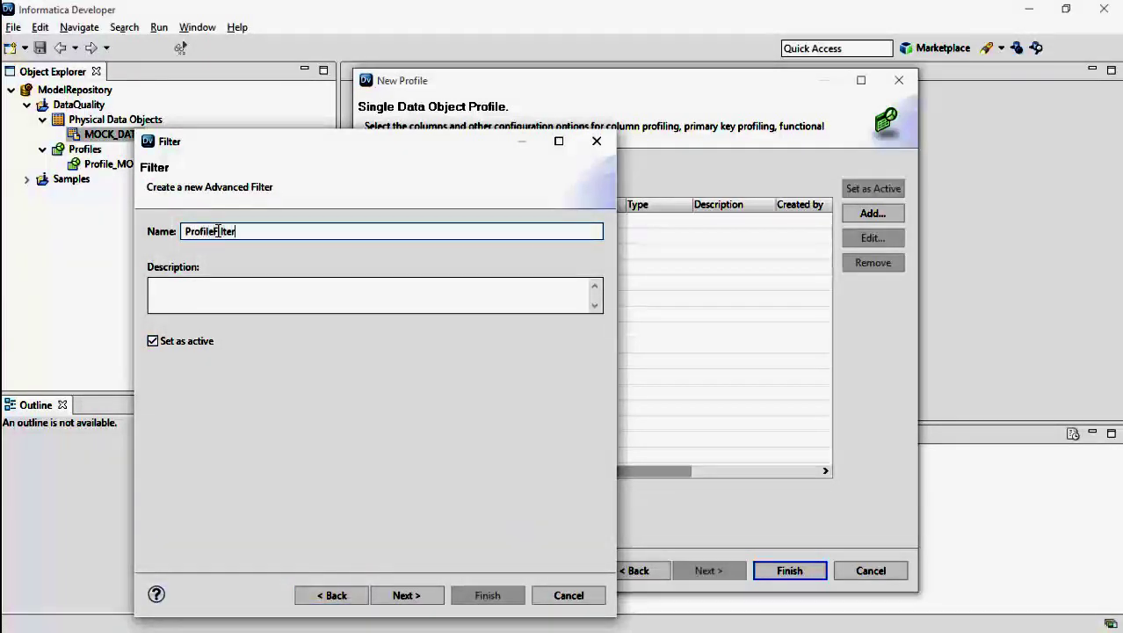
text(Filter)
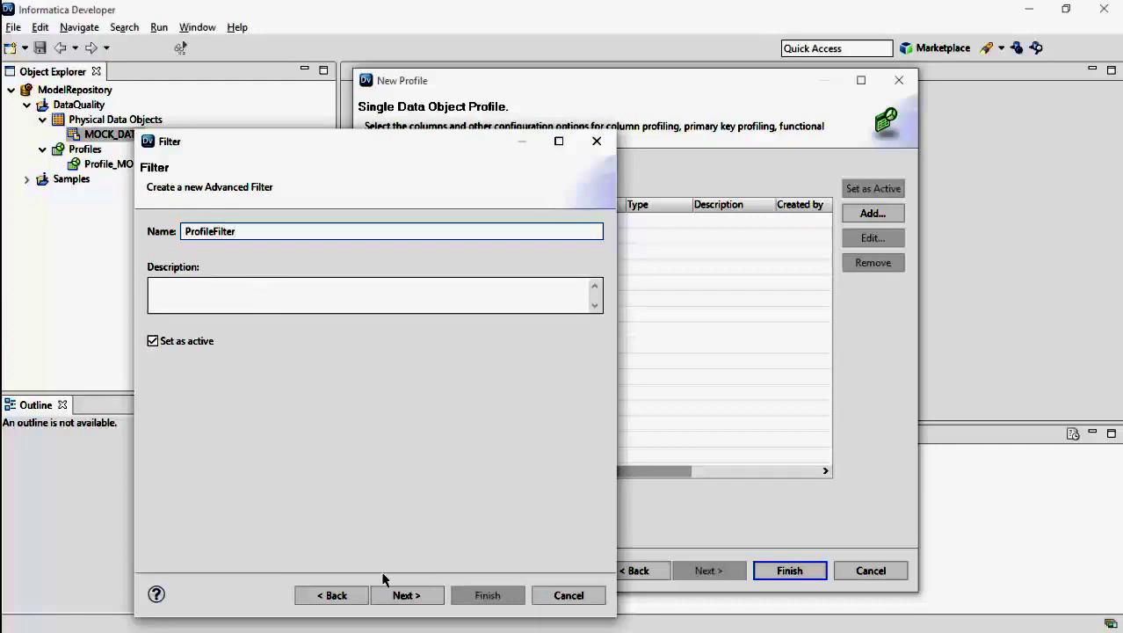
Set the ProfileFilter condition to id > 500 and validate the expression.
click(407, 596)
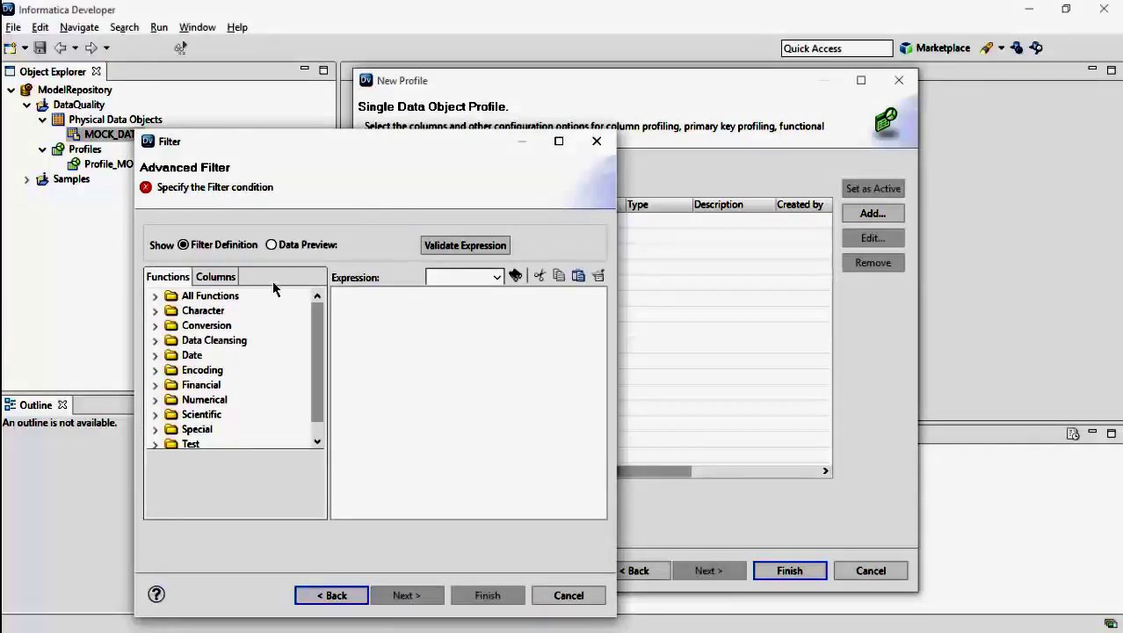
click(424, 351)
text(id > 500)
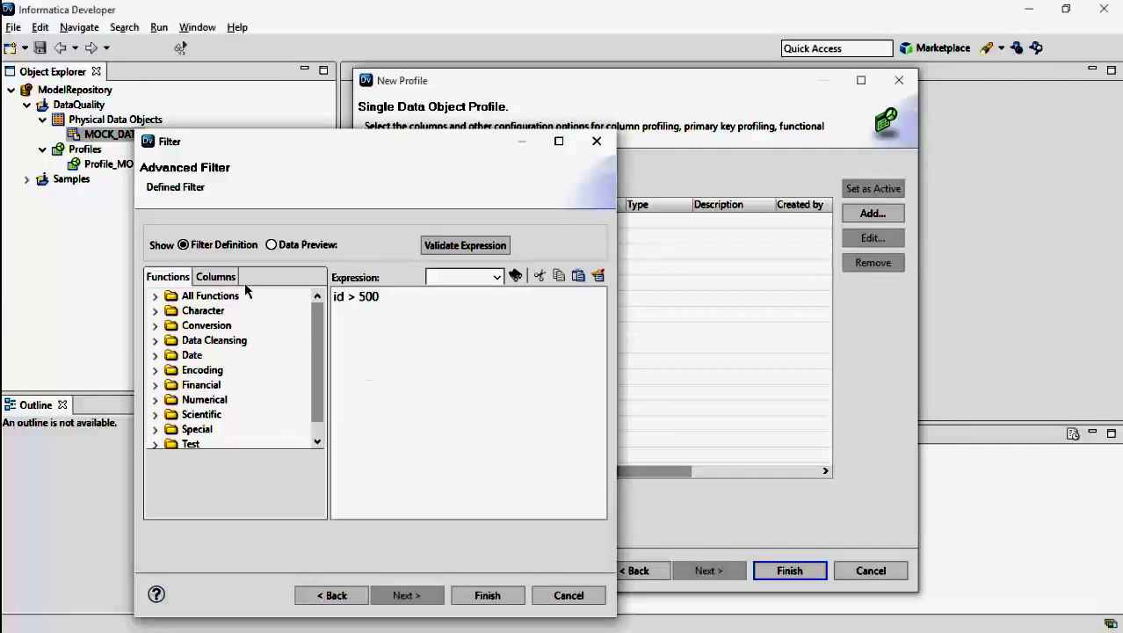
click(499, 249)
click(540, 391)
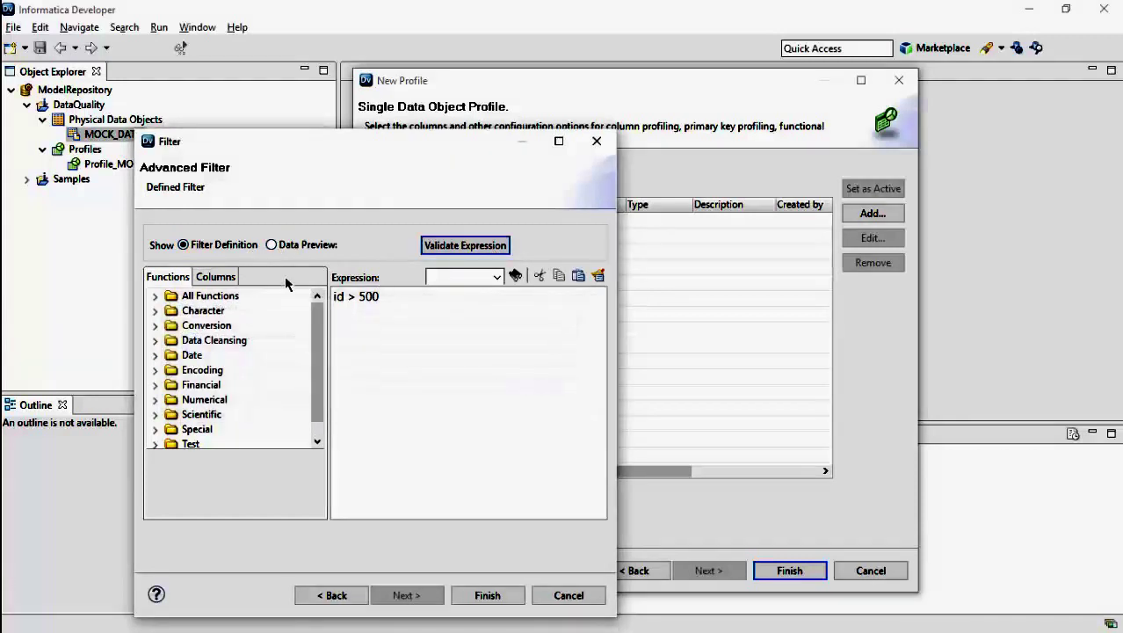
Preview up to 100 rows matching the filter, then save ProfileFilter to the profile's filter list.
click(275, 246)
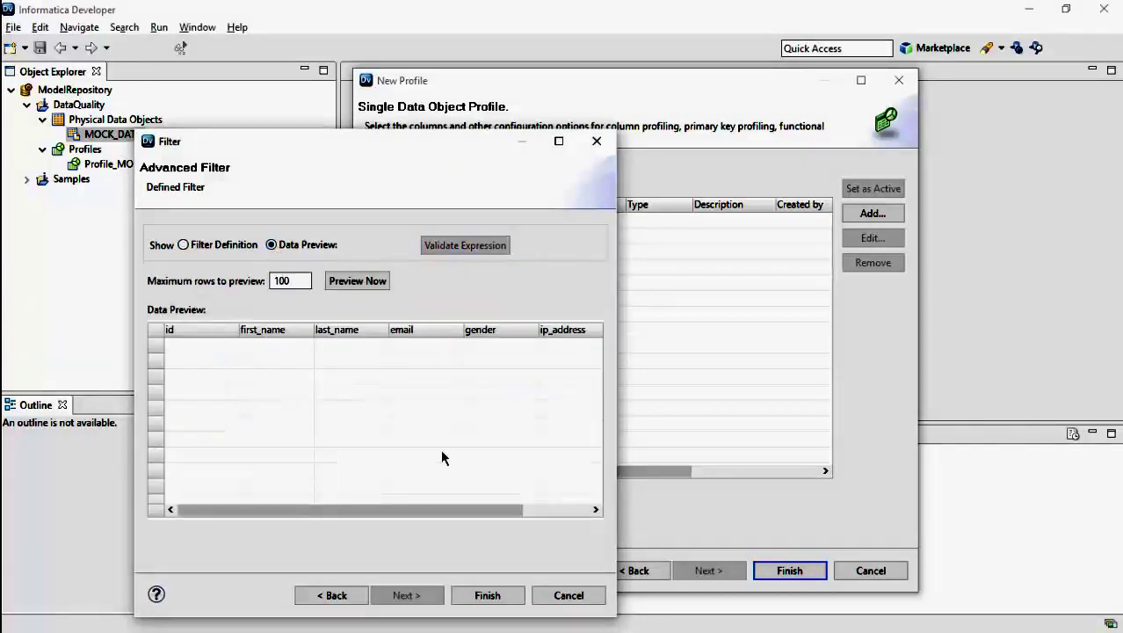
click(357, 281)
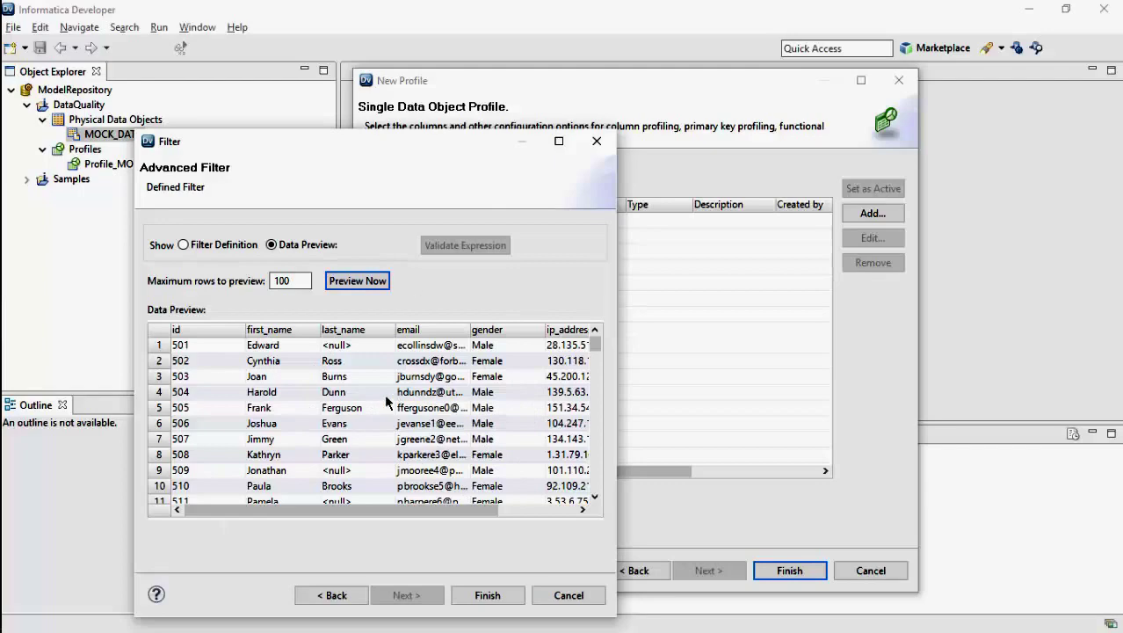
click(490, 596)
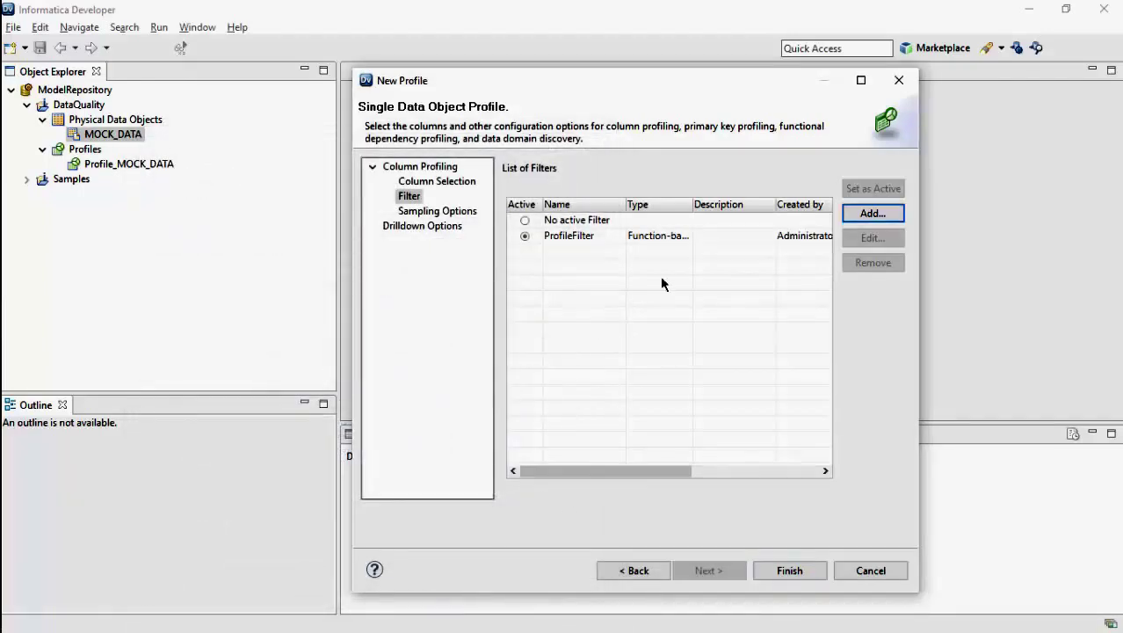
click(580, 237)
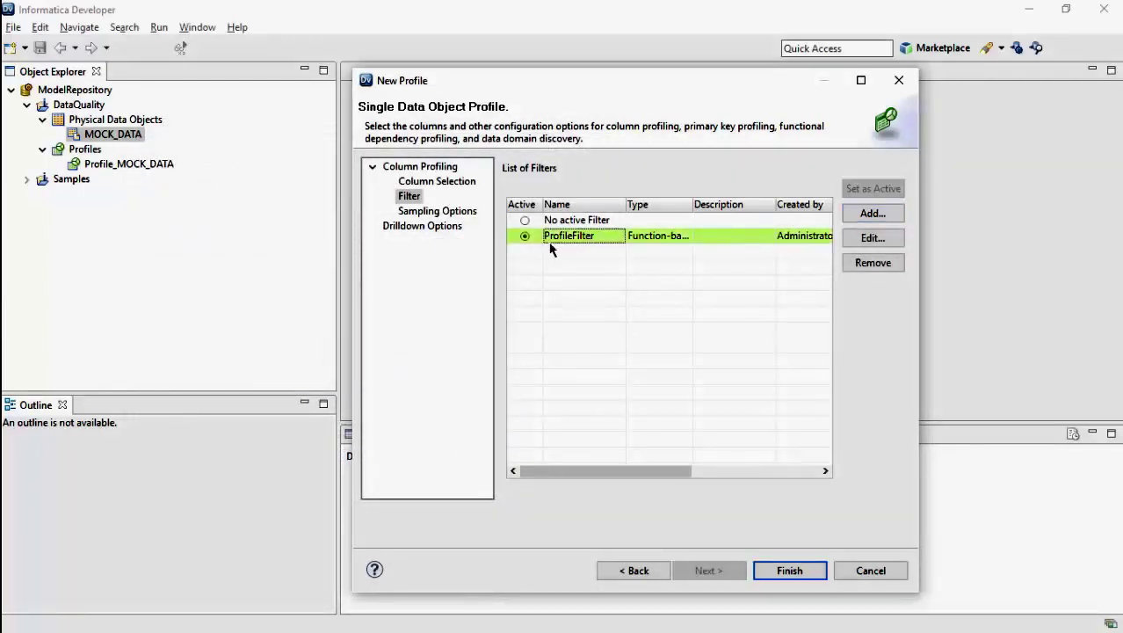
Review the sampling and drilldown options, keeping all rows and row drilldown enabled, and finish creating the profile.
click(452, 213)
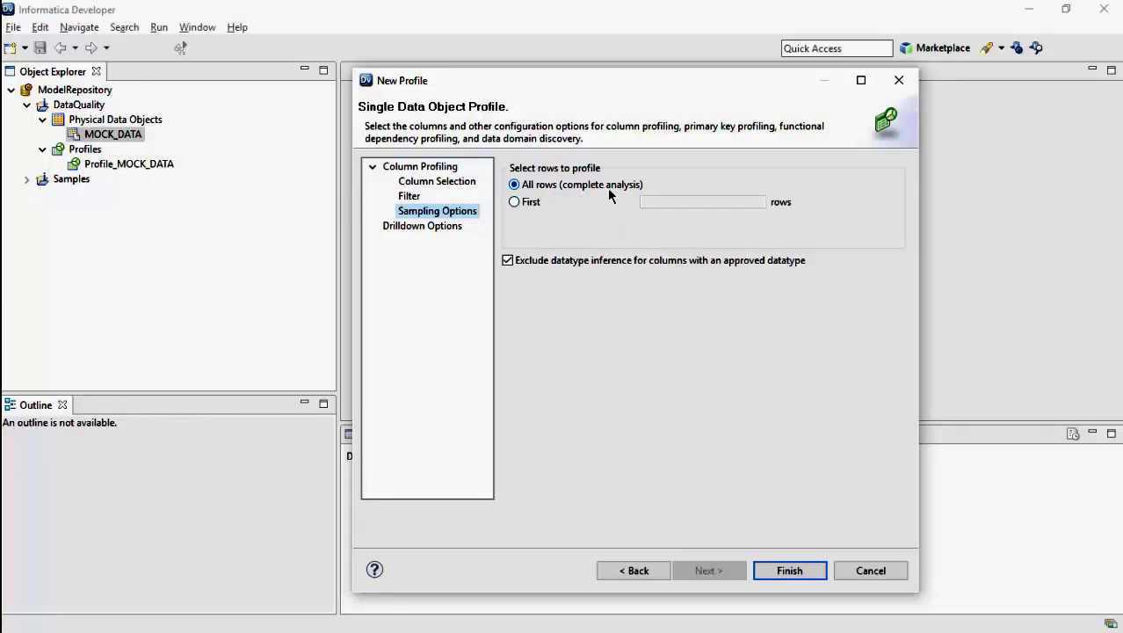
click(447, 227)
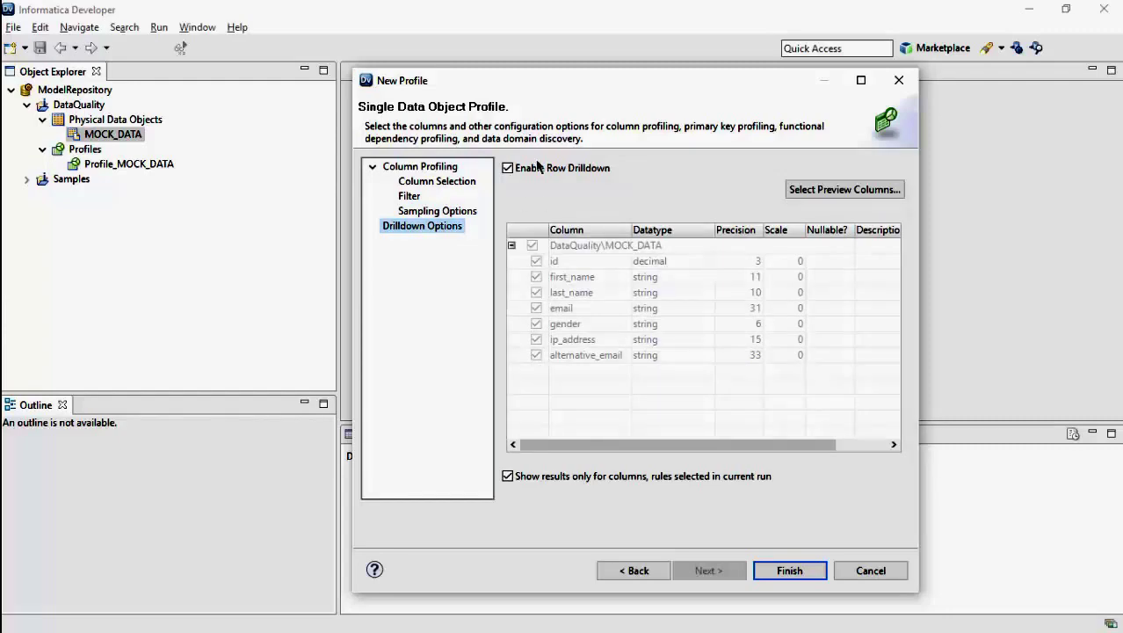
click(788, 572)
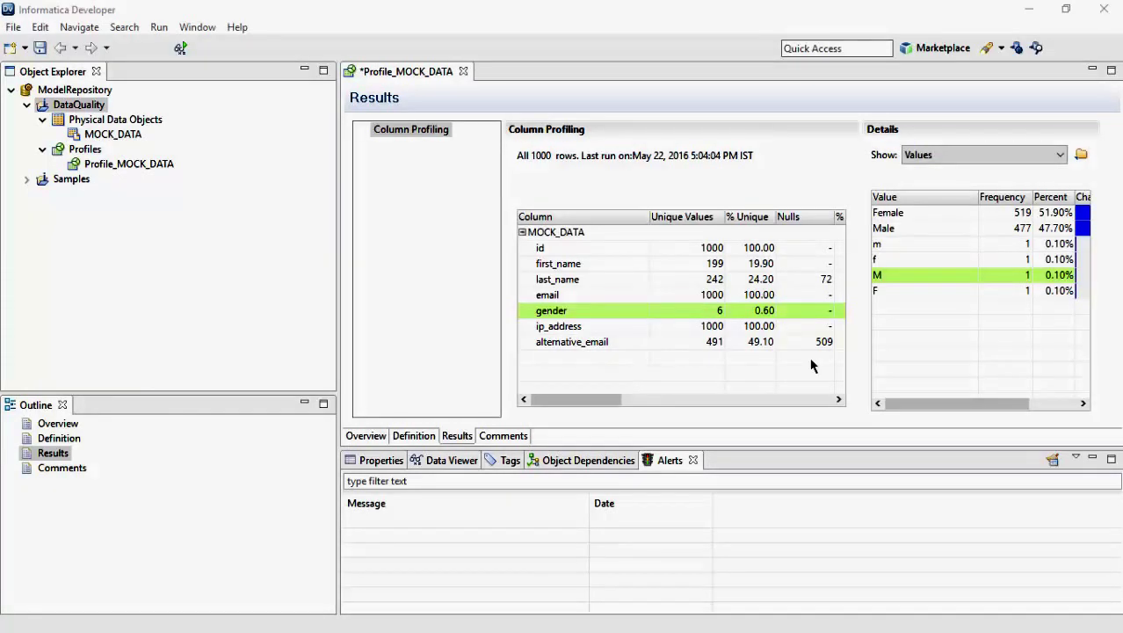
Inspect the gender column's values in Profile_MOCK_DATA, then create a mapplet named Rule_Standardize_Gender in the DataQuality project.
click(567, 313)
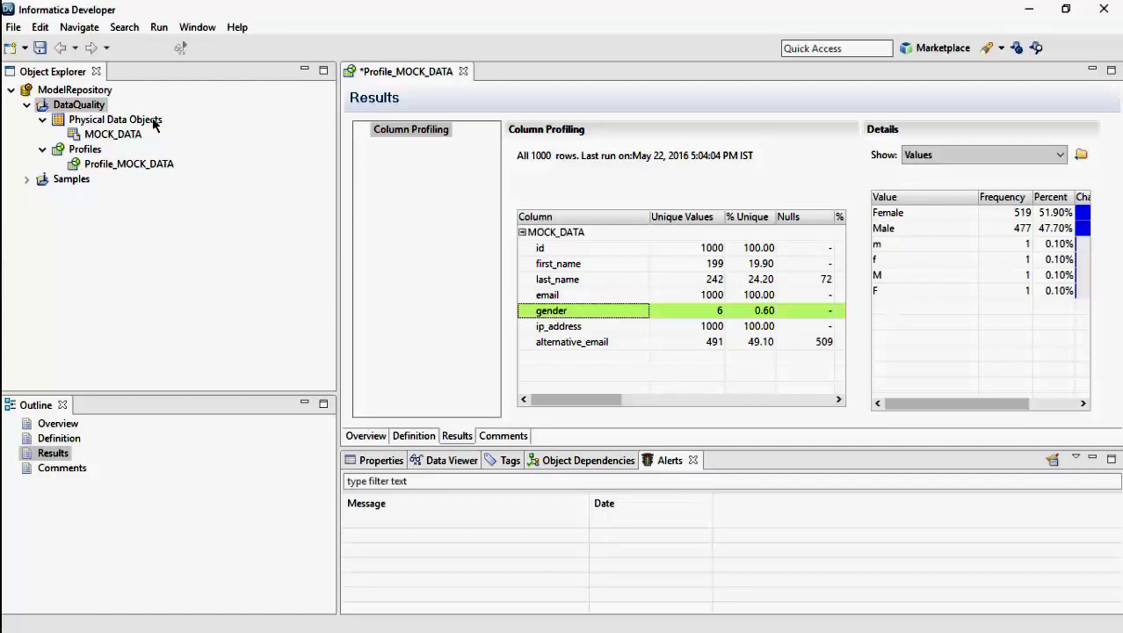
right_click(94, 112)
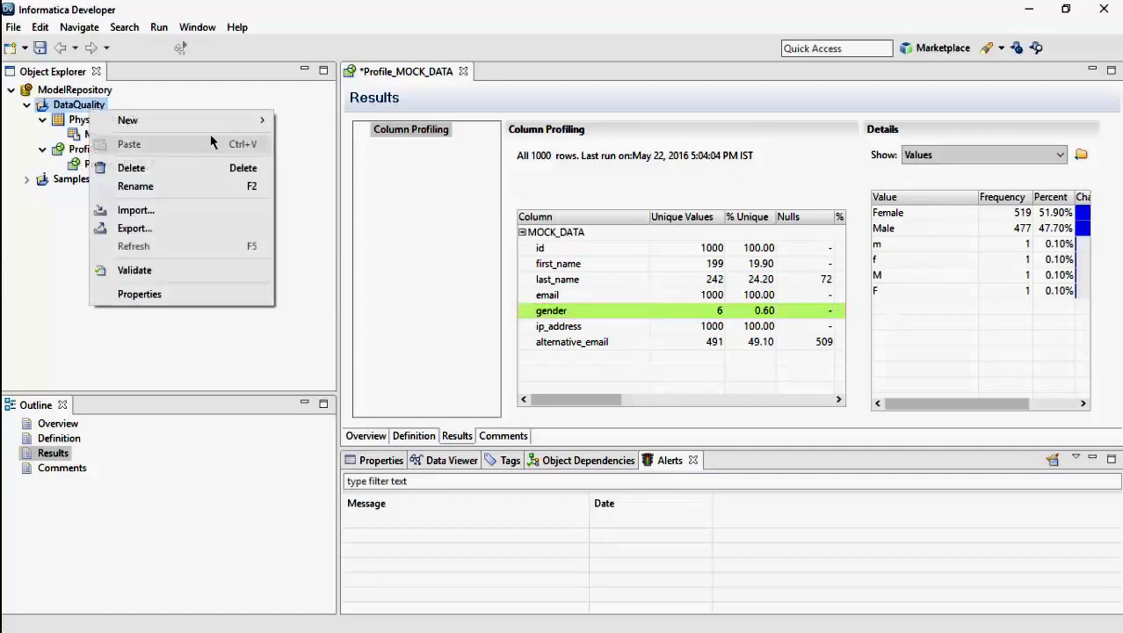
mouse_move(238, 120)
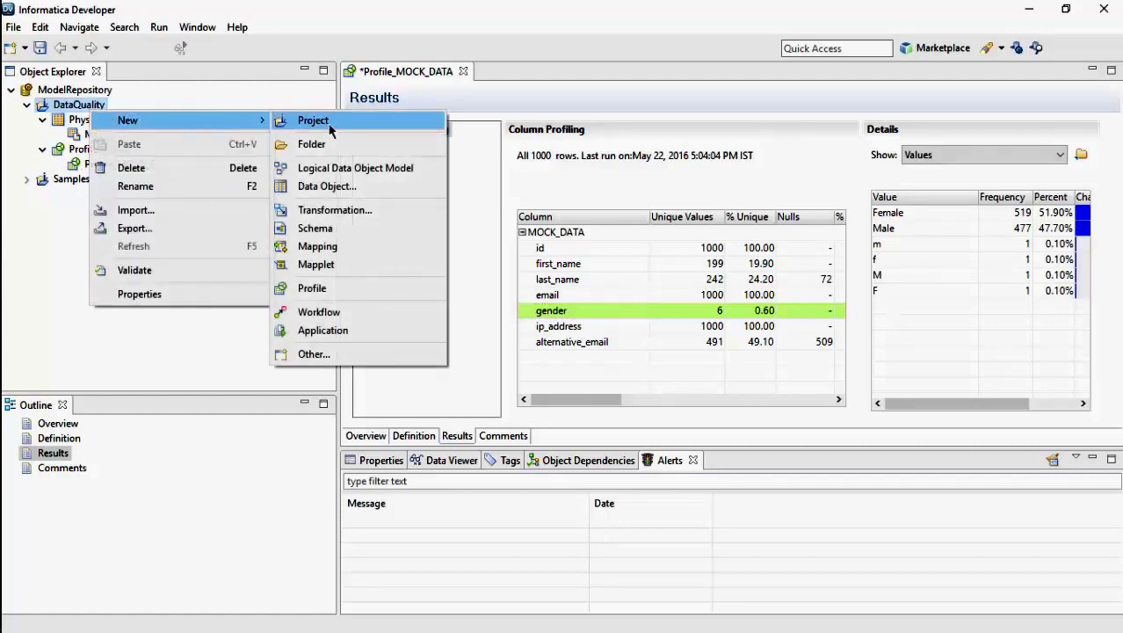
click(344, 266)
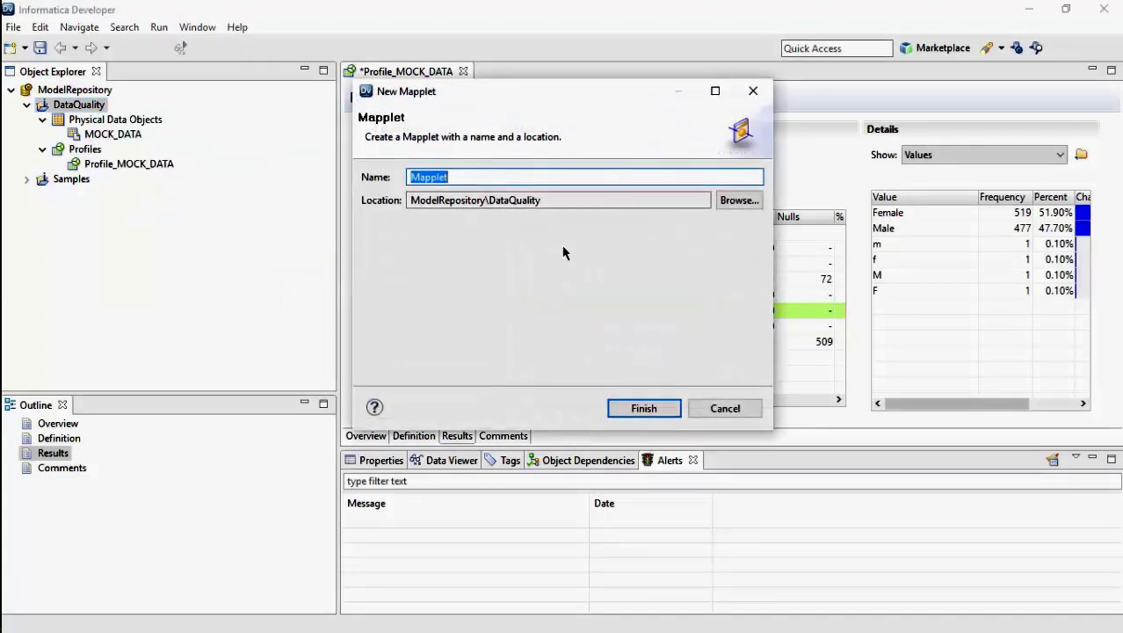
text(Ru)
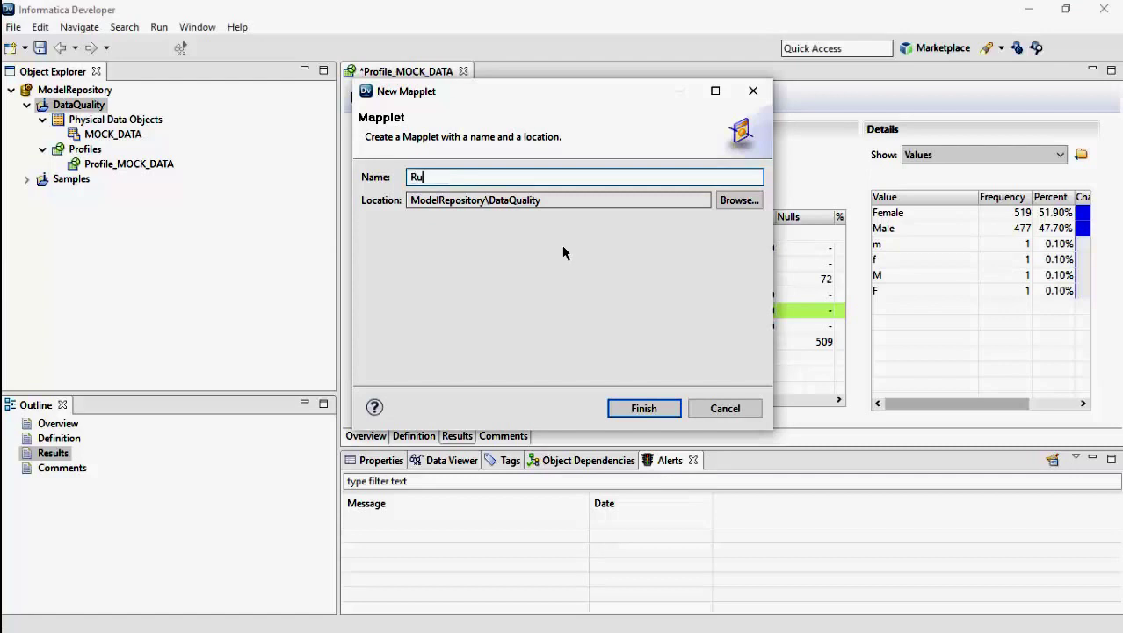
text(le_Standardize_Gender)
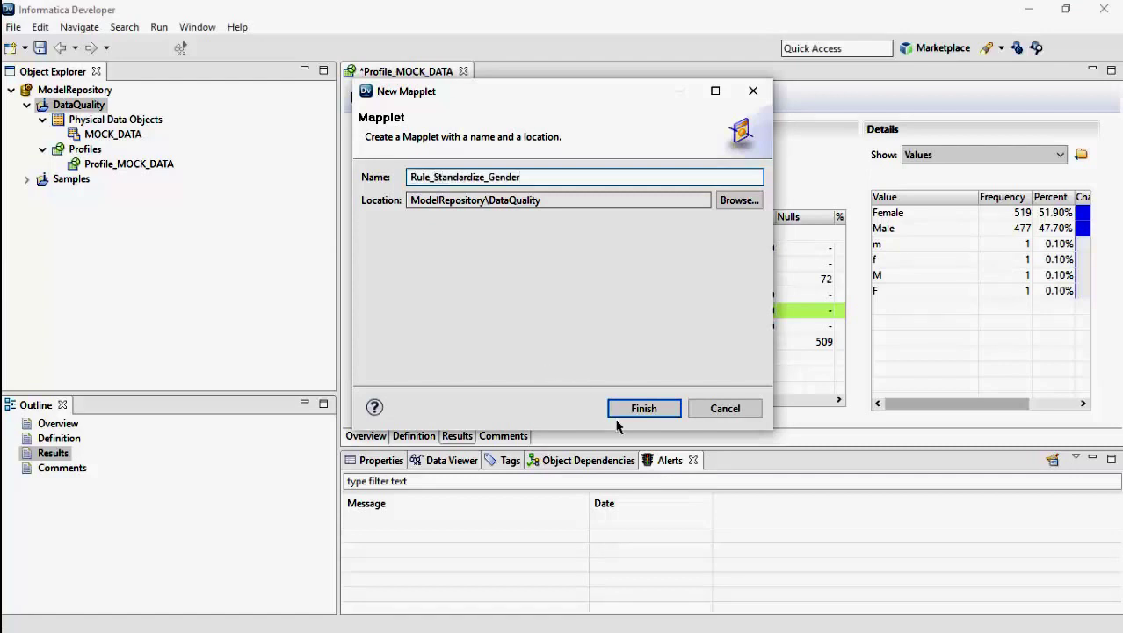
click(645, 410)
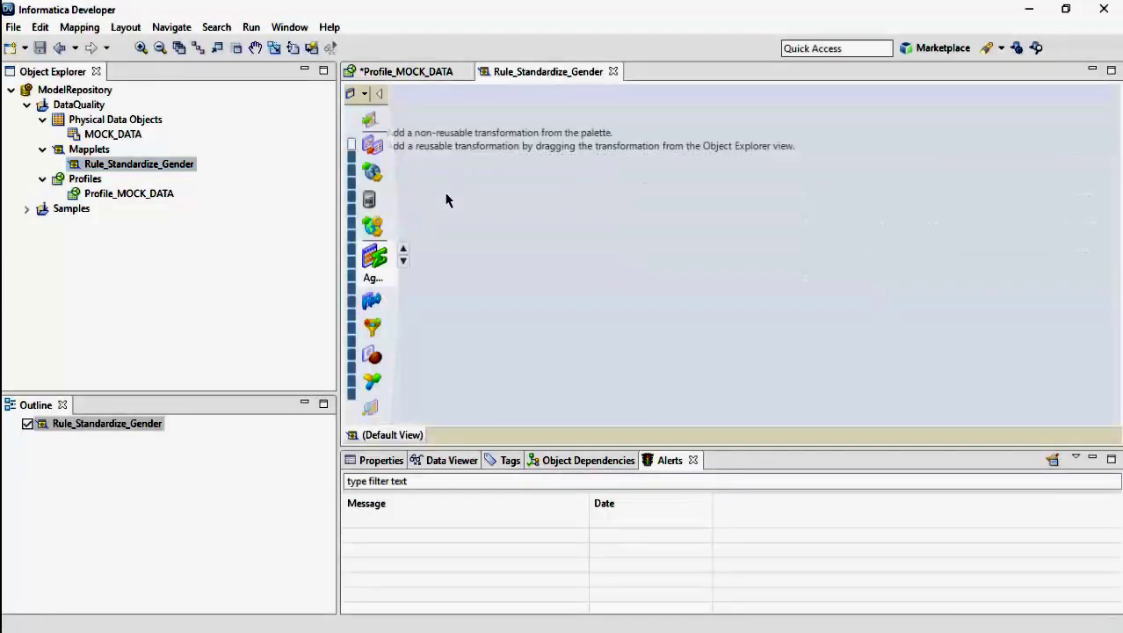
Add an Input, an Output and an Expression transformation to the mapplet, placing the Expression between the other two.
click(404, 262)
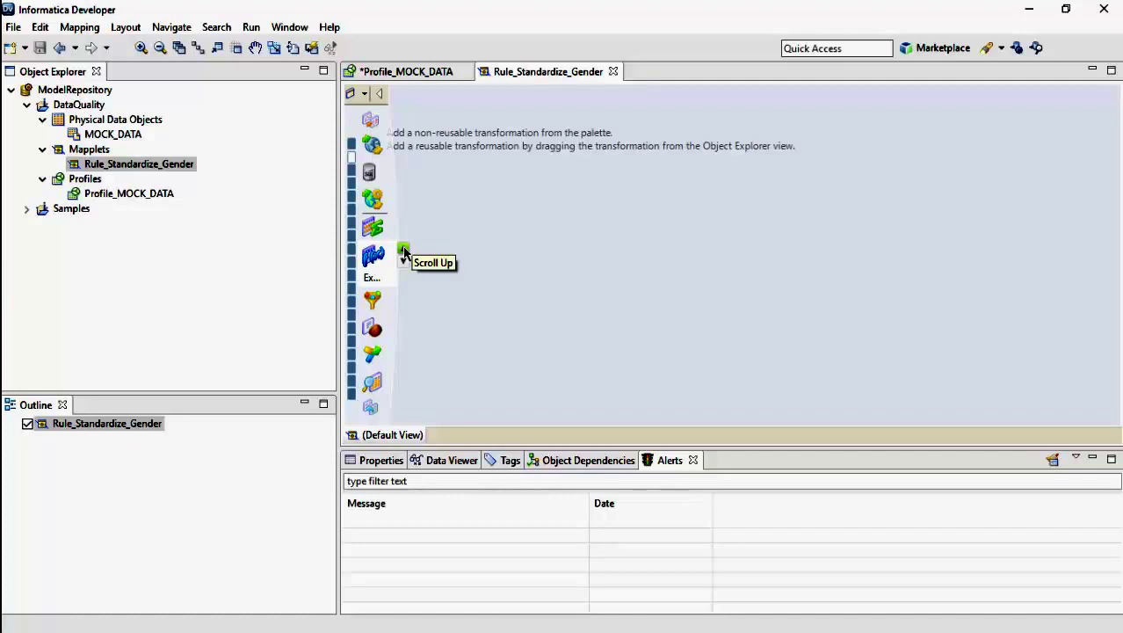
click(403, 250)
click(404, 251)
click(403, 250)
click(404, 250)
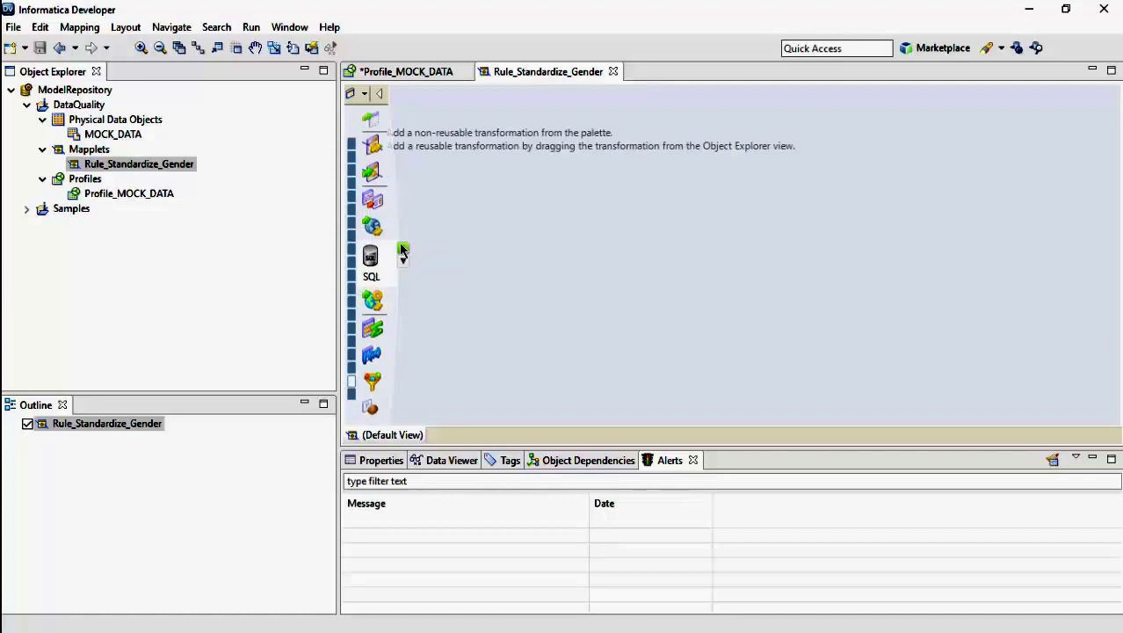
click(373, 145)
click(457, 207)
click(372, 172)
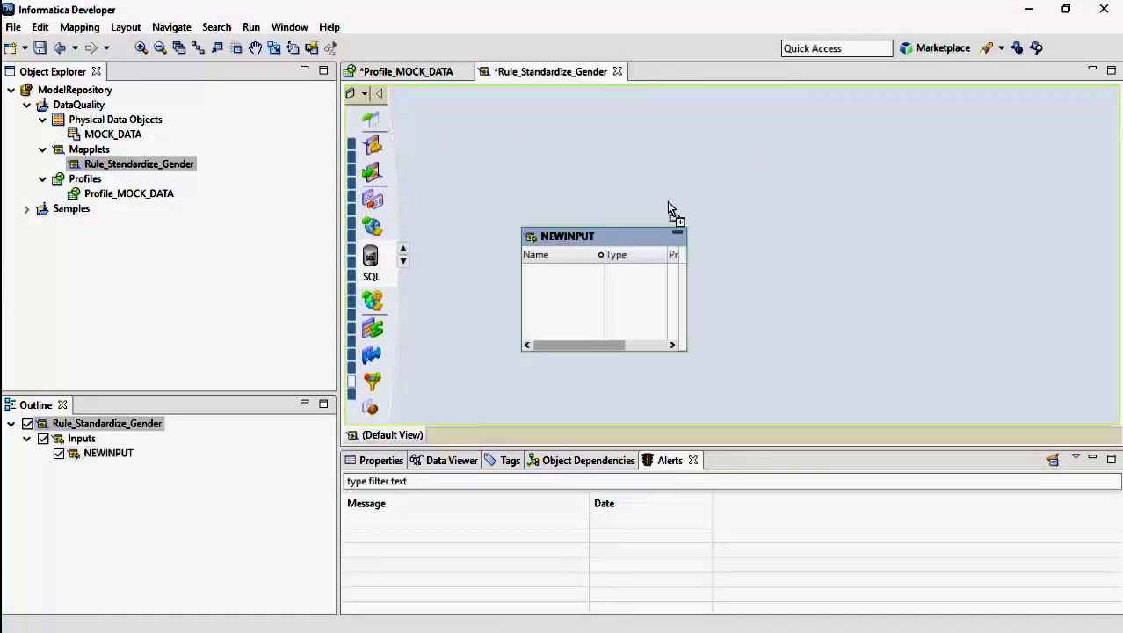
click(928, 233)
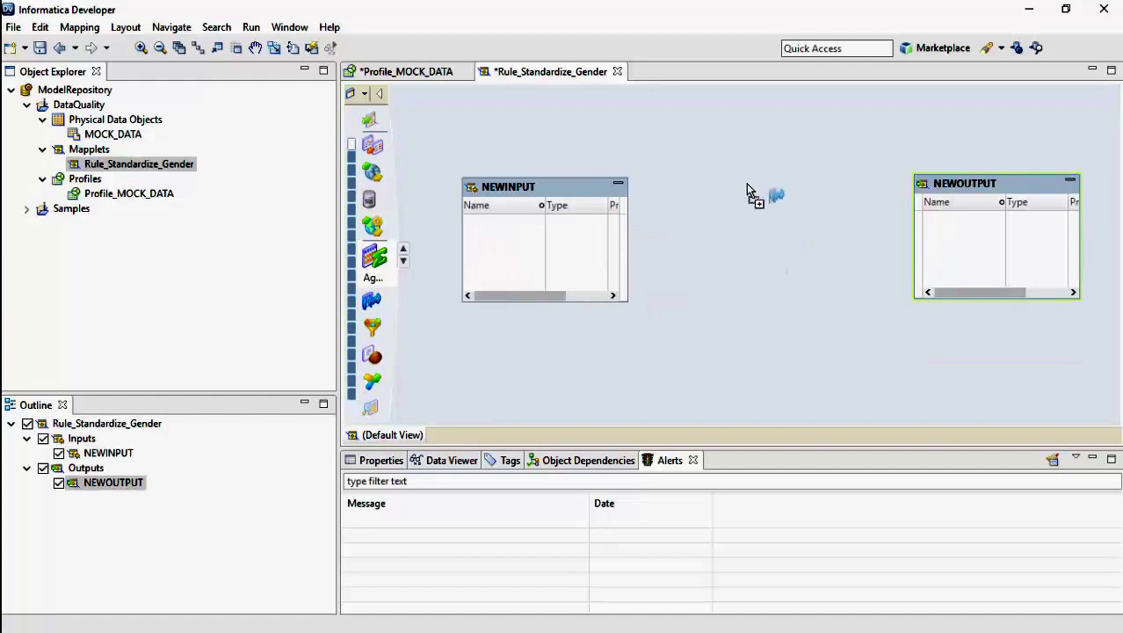
click(737, 191)
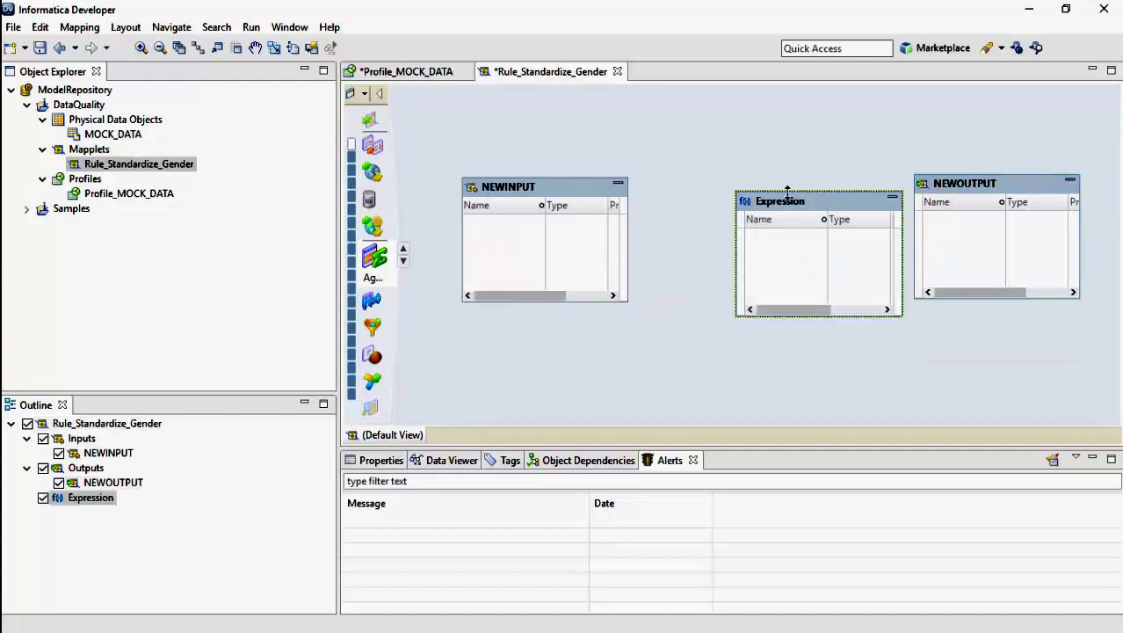
drag(788, 203, 751, 191)
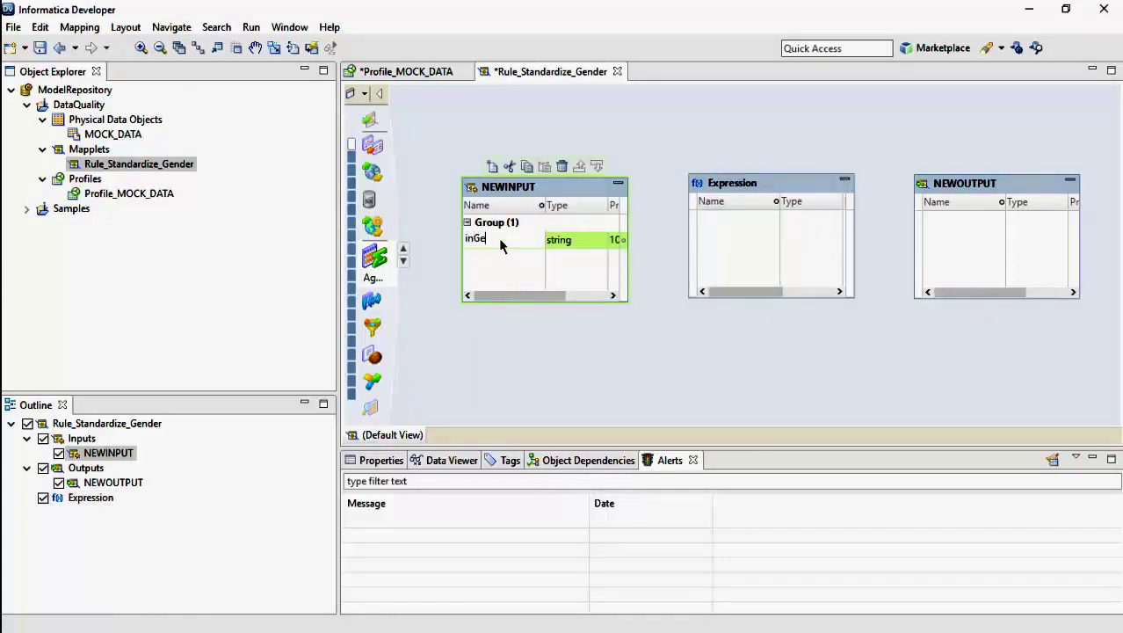
Name the mapplet input's port inGender and link it to the Expression, and add an outGender port there linked to the mapplet output.
text(nder)
drag(498, 238, 808, 224)
click(719, 161)
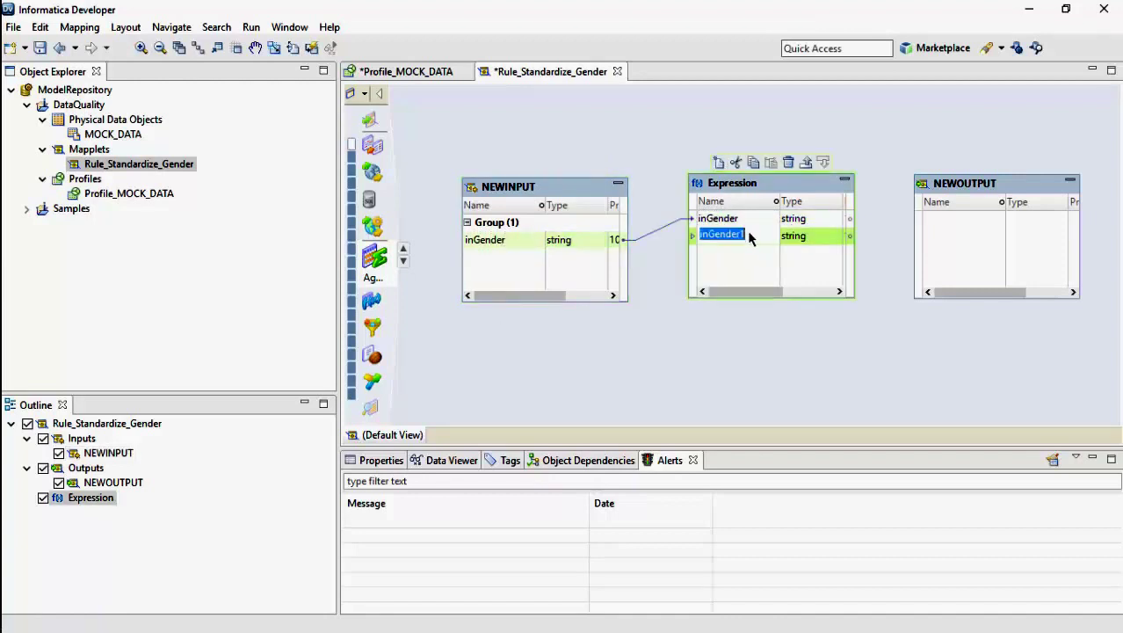
text(out)
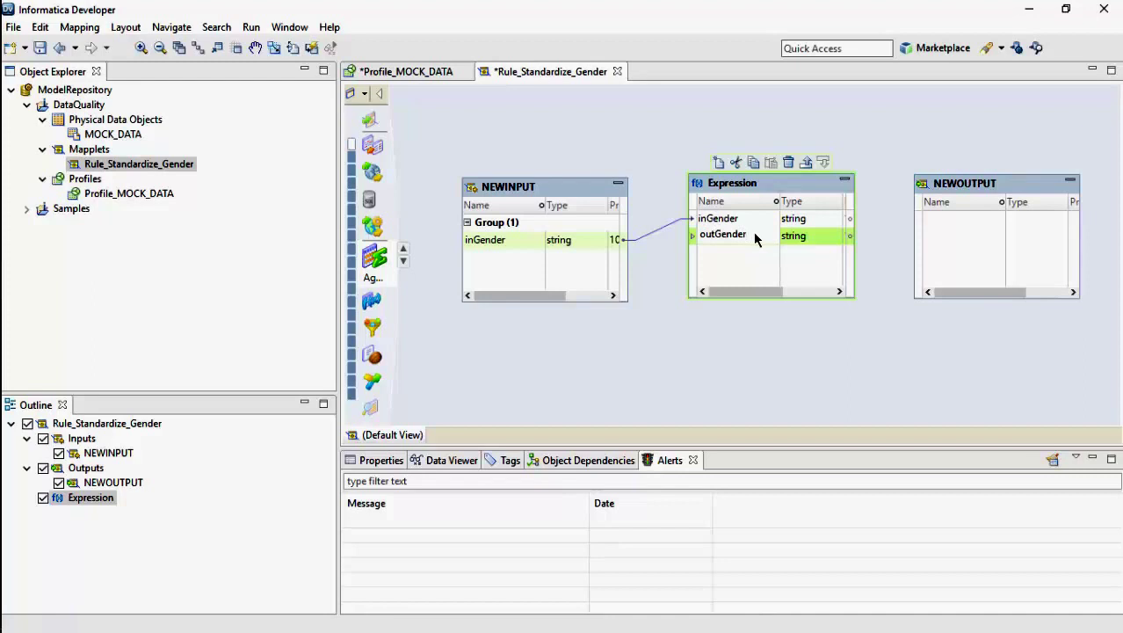
drag(754, 236, 948, 239)
Make the Expression's outGender port output-only and give it the validated expression iif(inGender='M' or inGender='m' or inGender='Male','Male','Female').
click(778, 218)
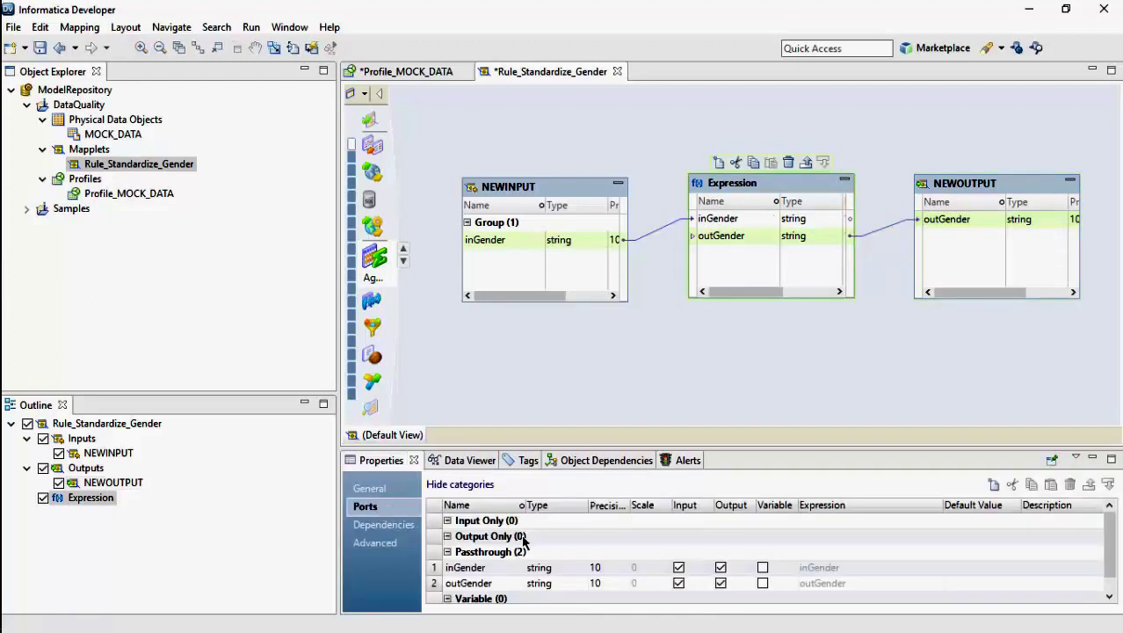
click(679, 583)
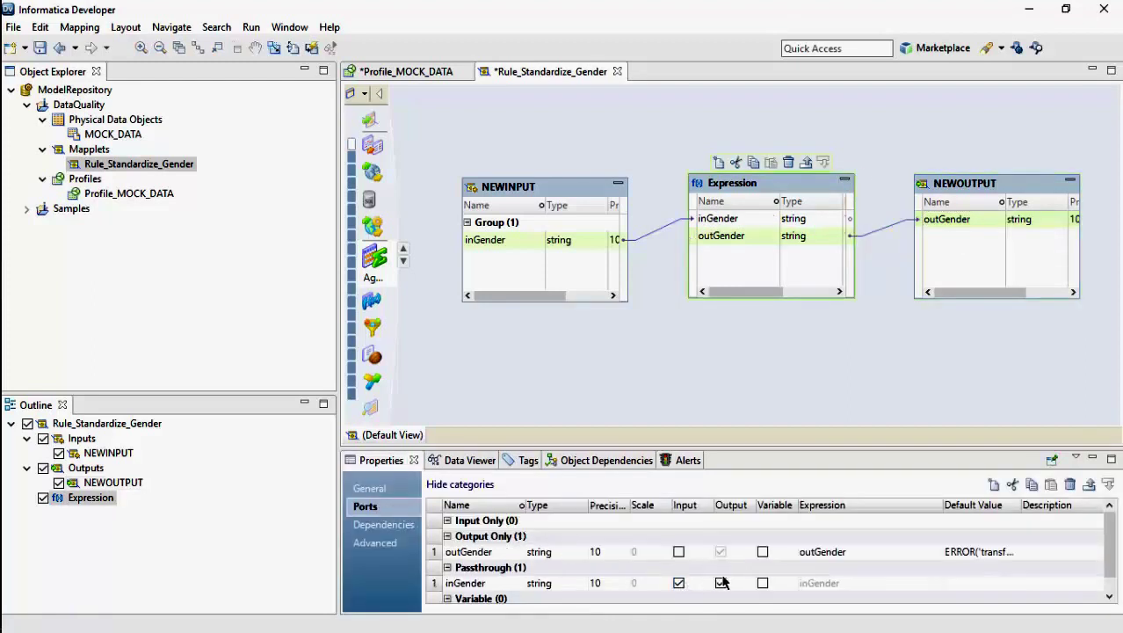
click(937, 552)
click(937, 552)
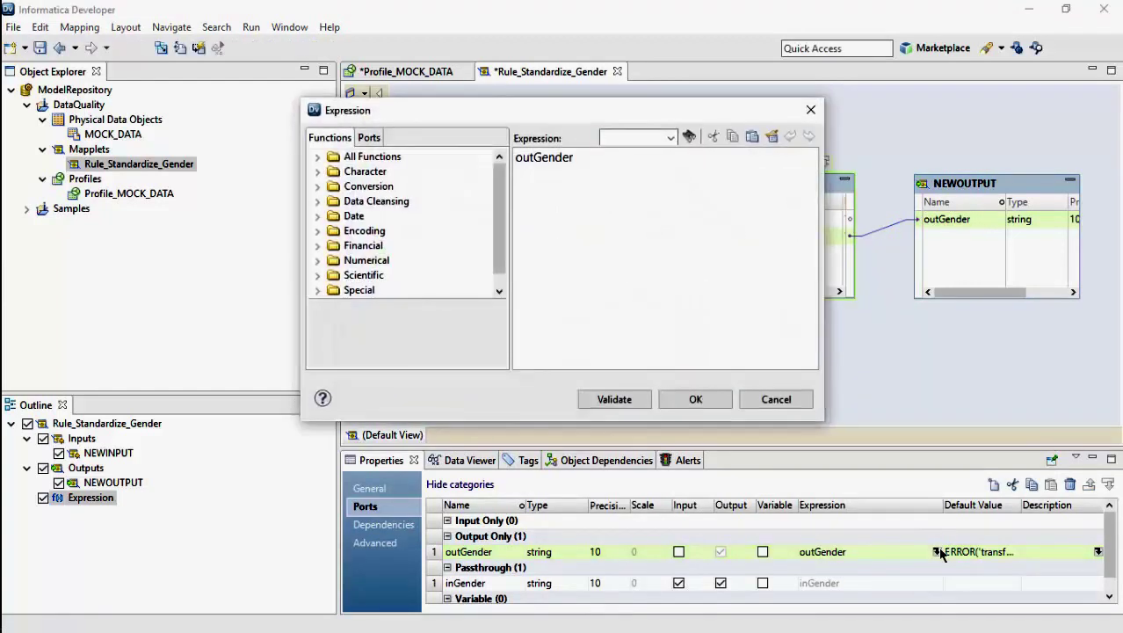
drag(639, 156, 479, 141)
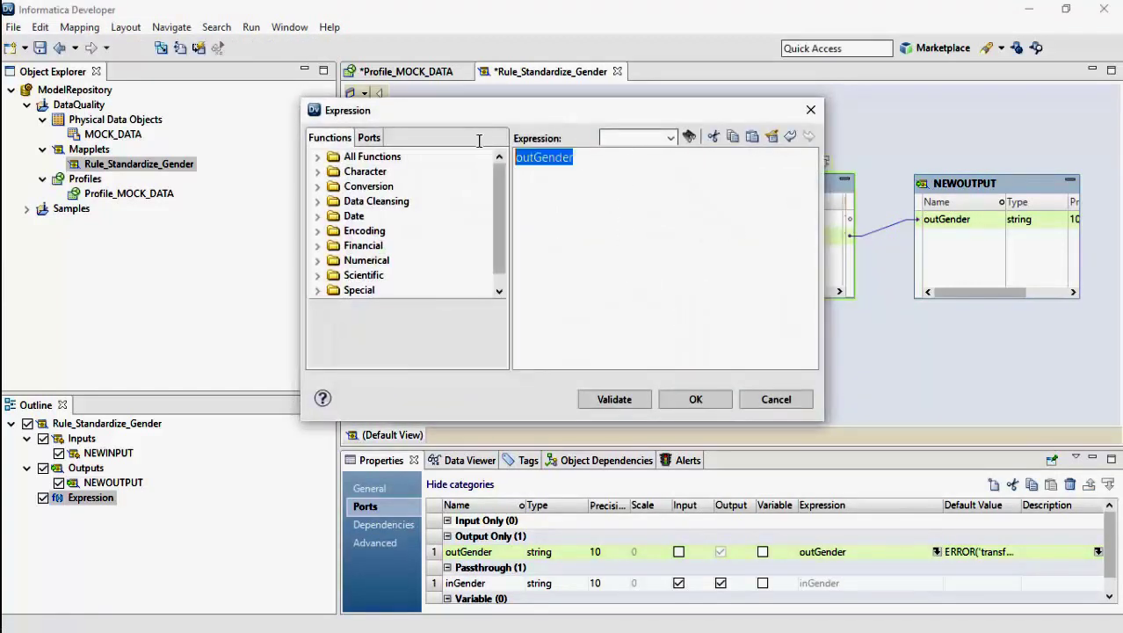
text(iif(inGender='M' or inGender='m' or inGender='Male','Male','Female'))
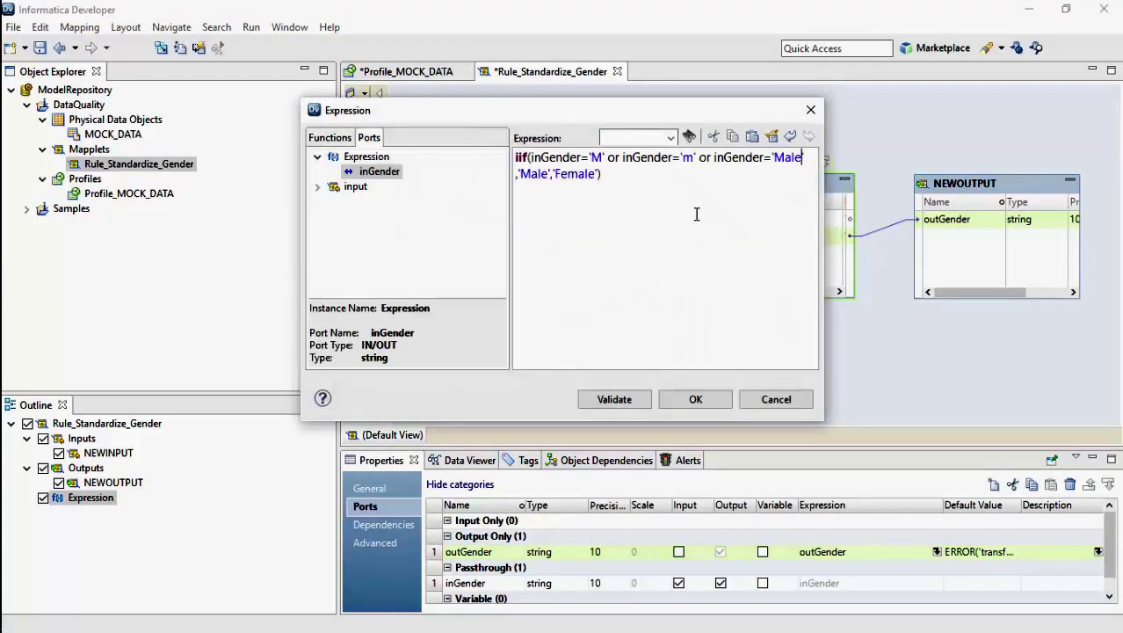
click(615, 399)
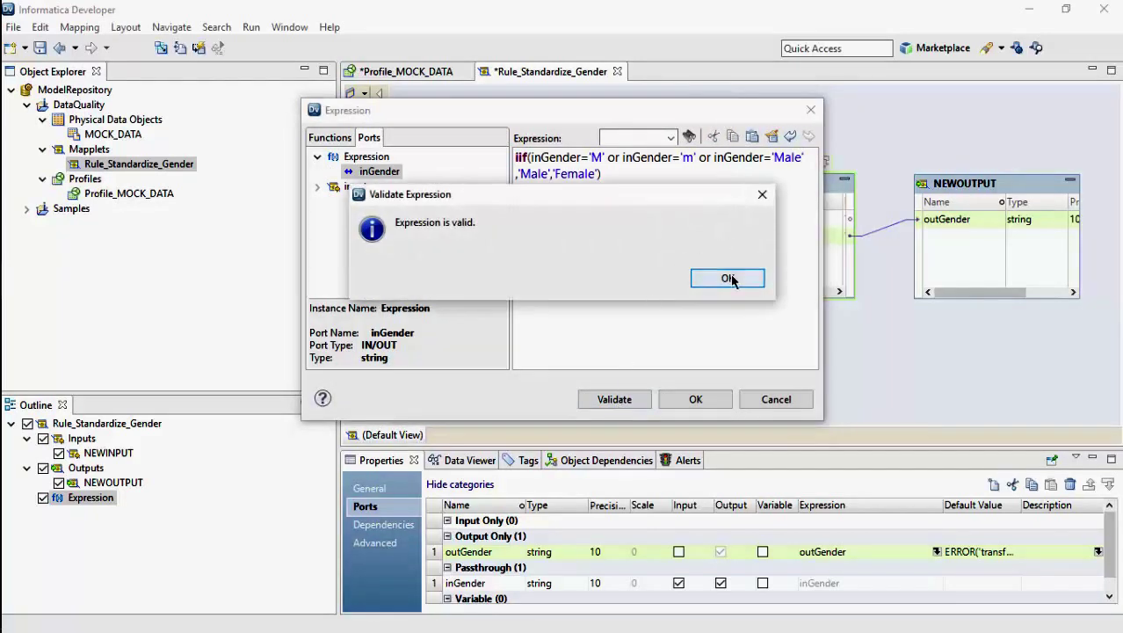
click(727, 278)
click(696, 399)
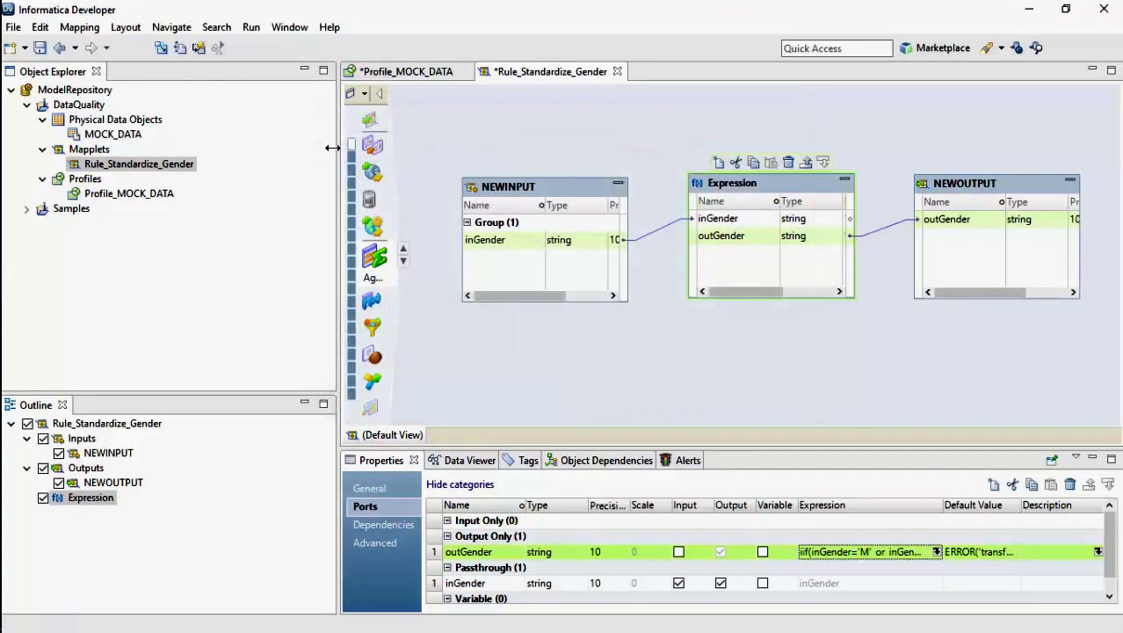
Validate the Rule_Standardize_Gender mapplet as a rule and save it.
right_click(176, 176)
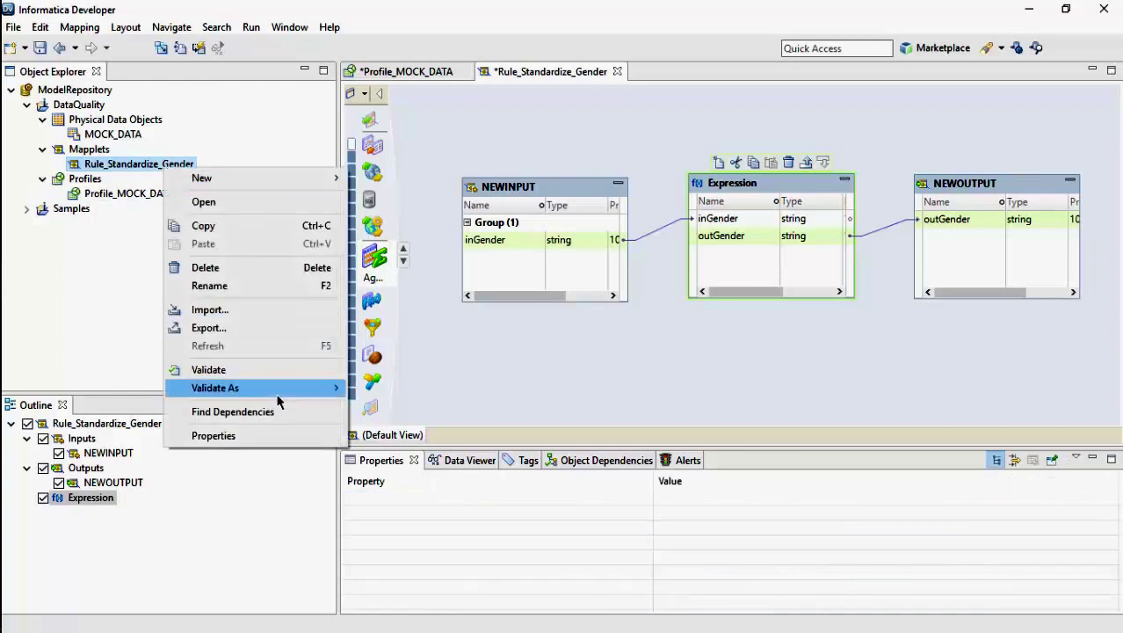
mouse_move(272, 388)
click(382, 406)
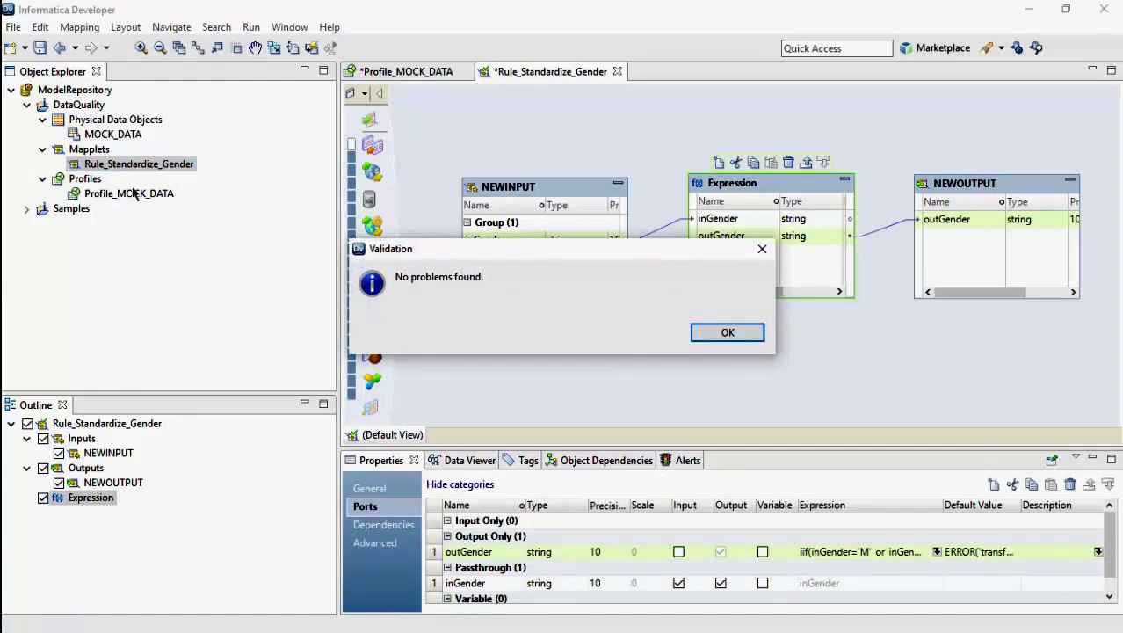
click(726, 333)
key(ctrl+s)
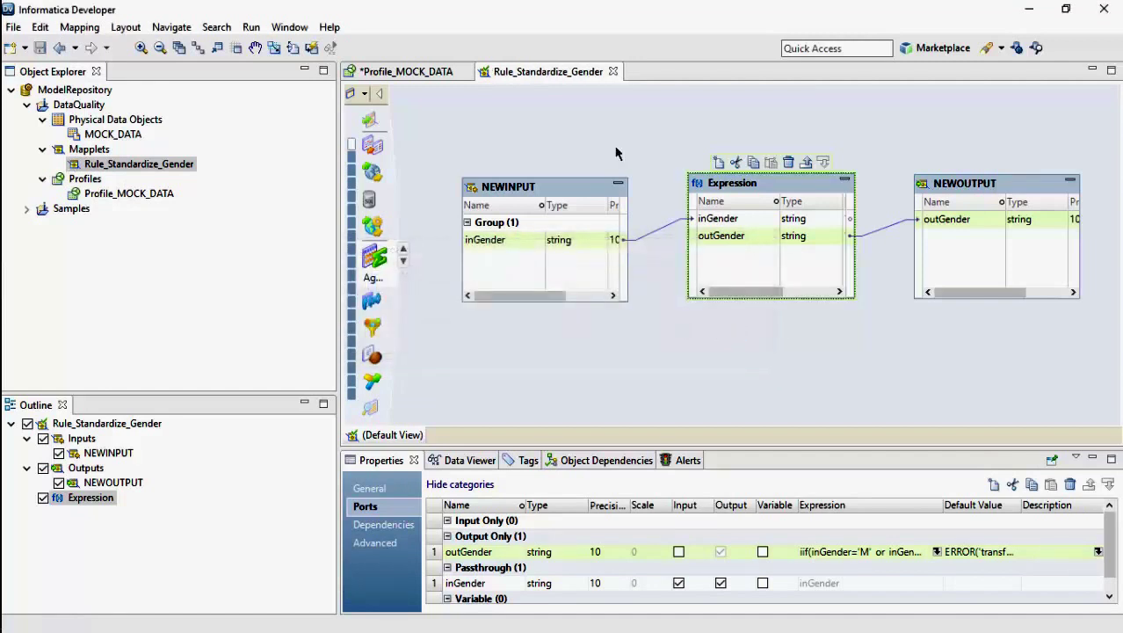
click(78, 164)
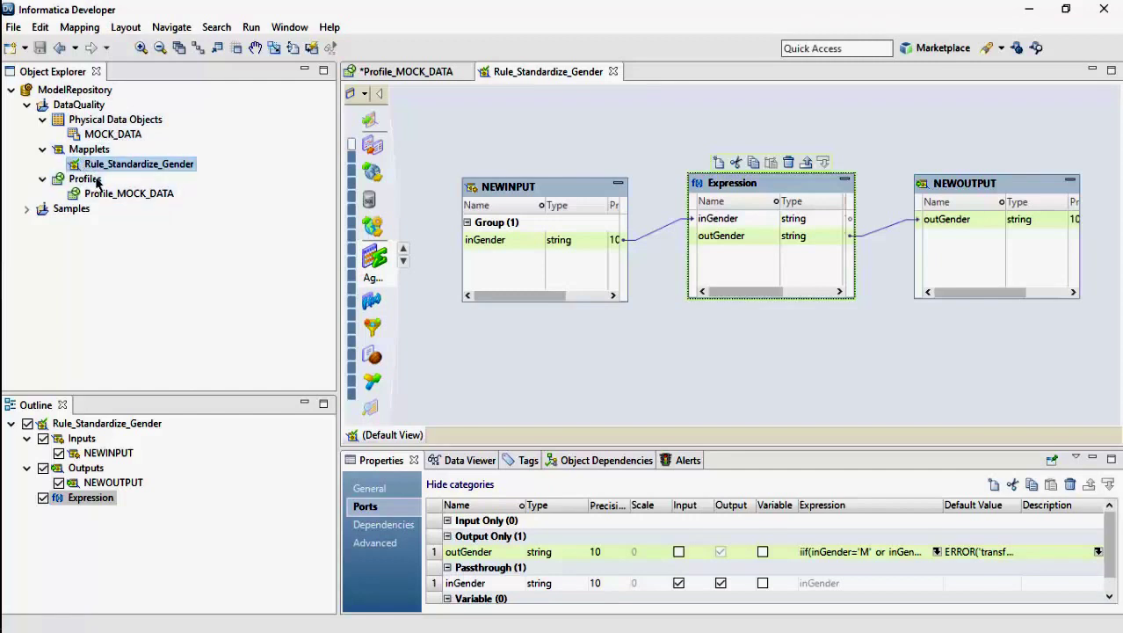
Add Rule_Standardize_Gender to the rules in Profile_MOCK_DATA's definition, using the gender column as the inGender input.
click(400, 72)
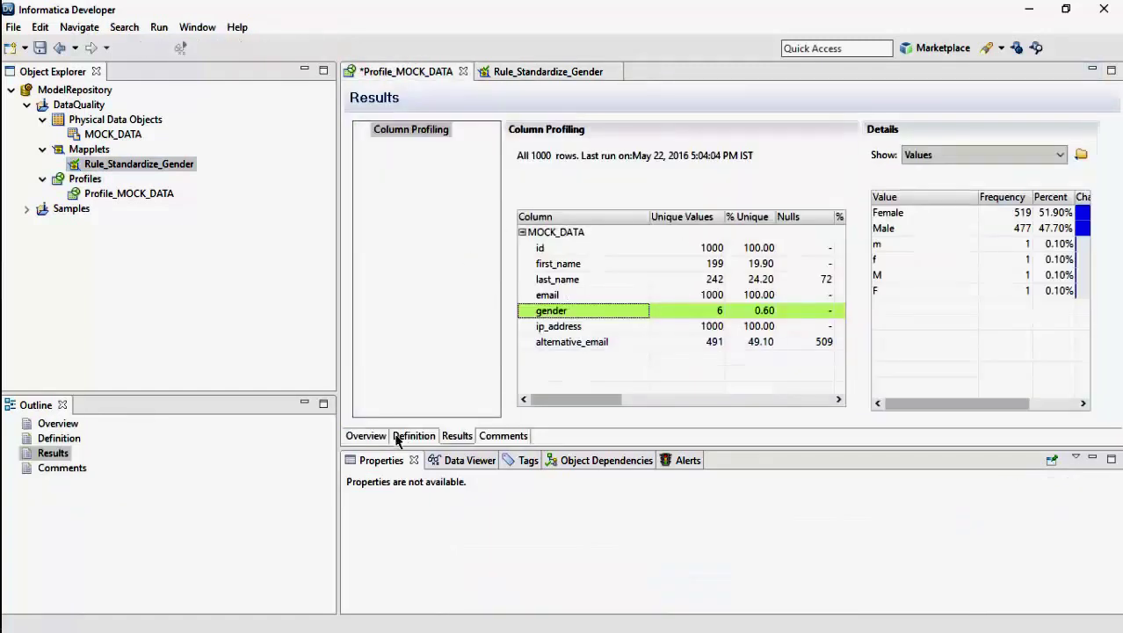
click(402, 439)
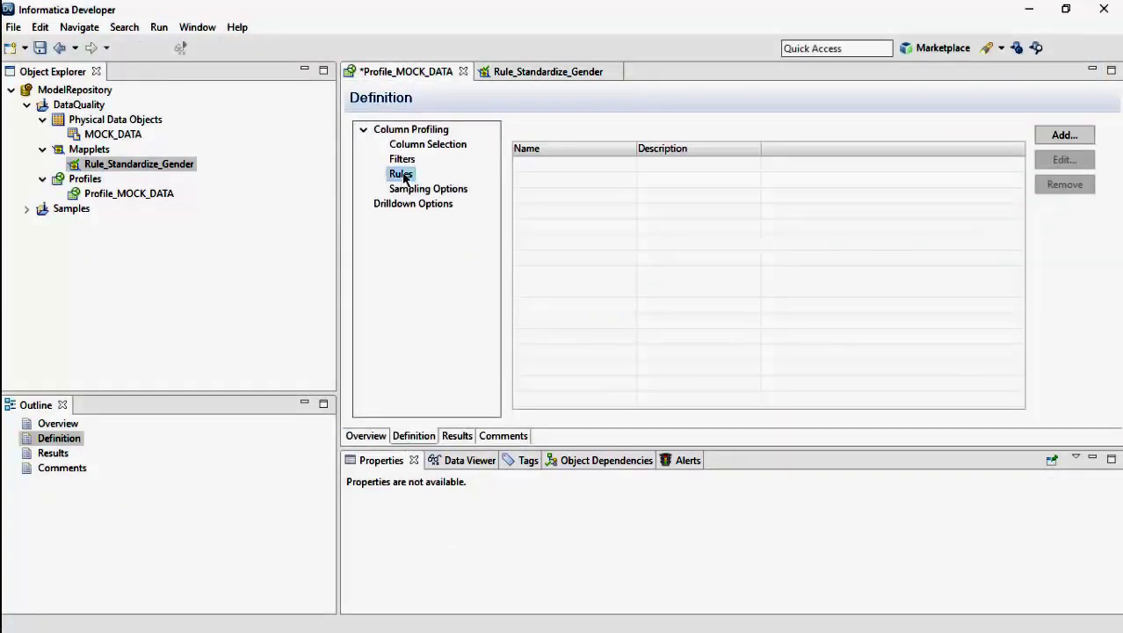
click(1069, 138)
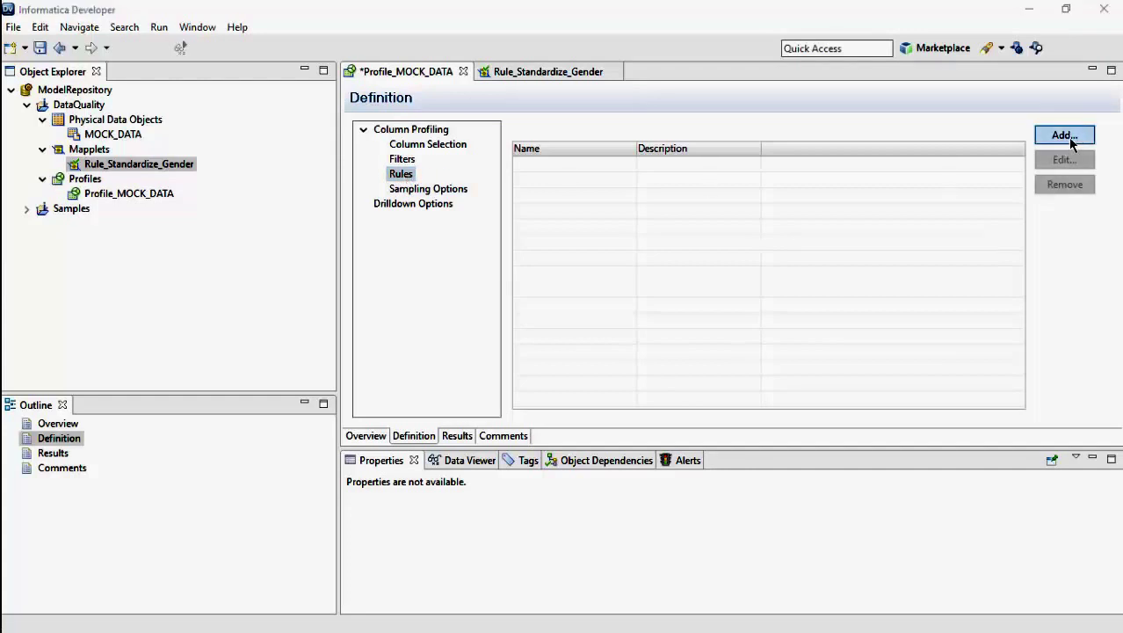
click(703, 184)
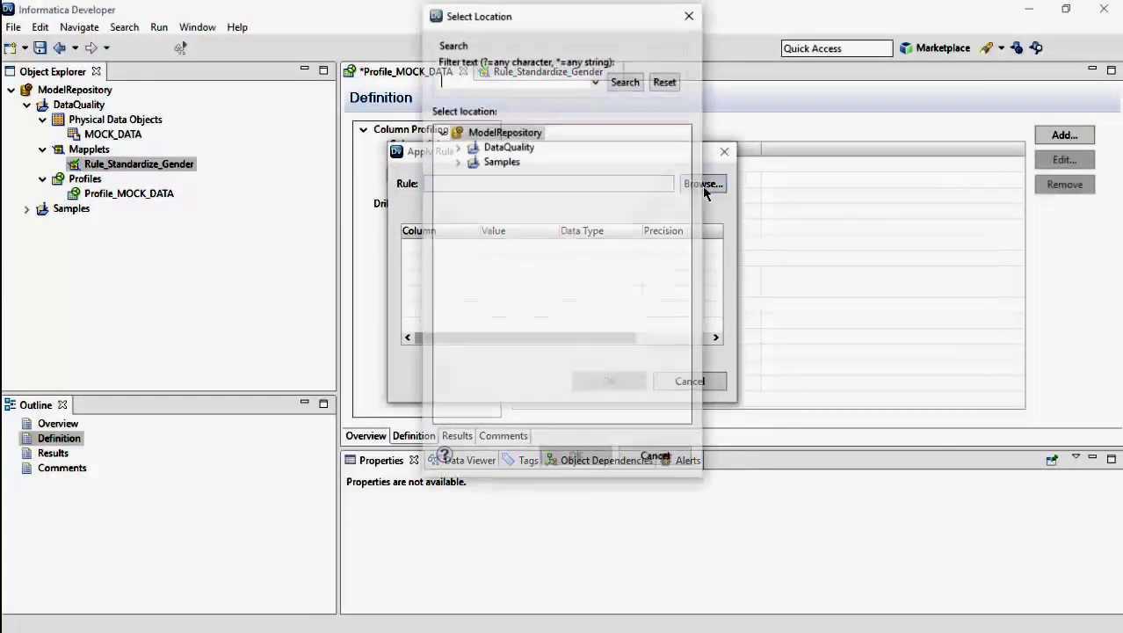
double_click(502, 147)
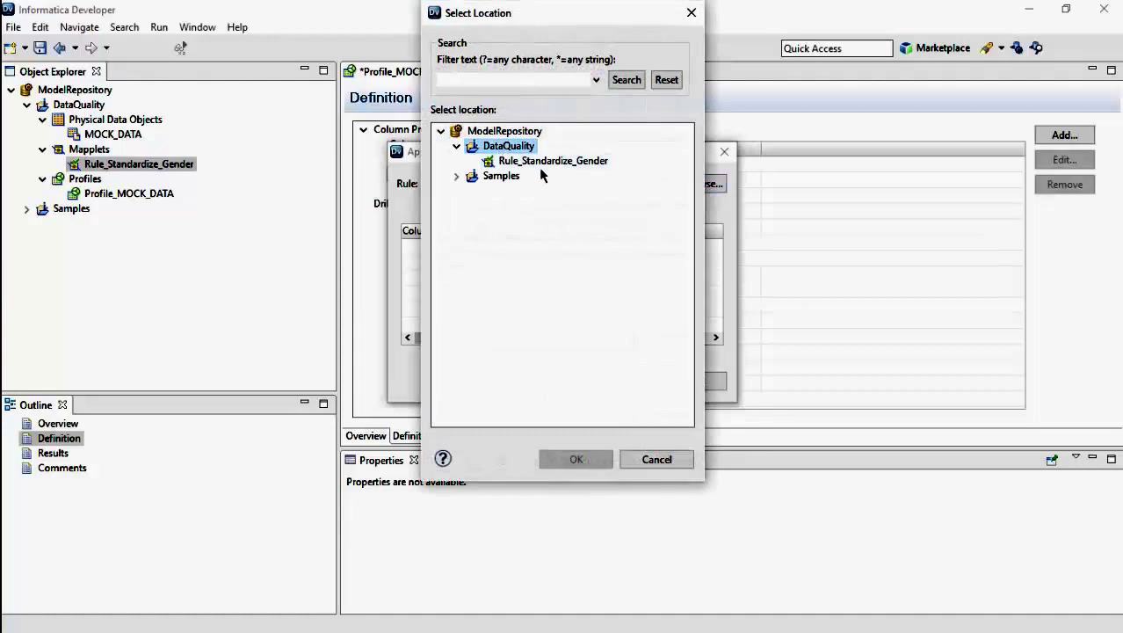
double_click(573, 160)
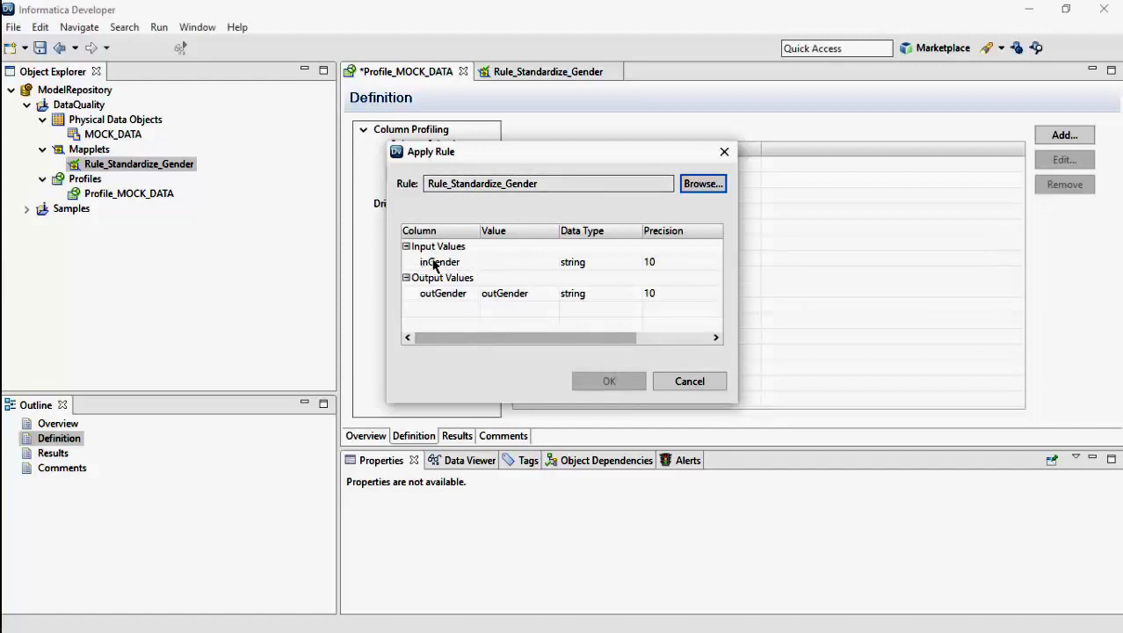
click(514, 261)
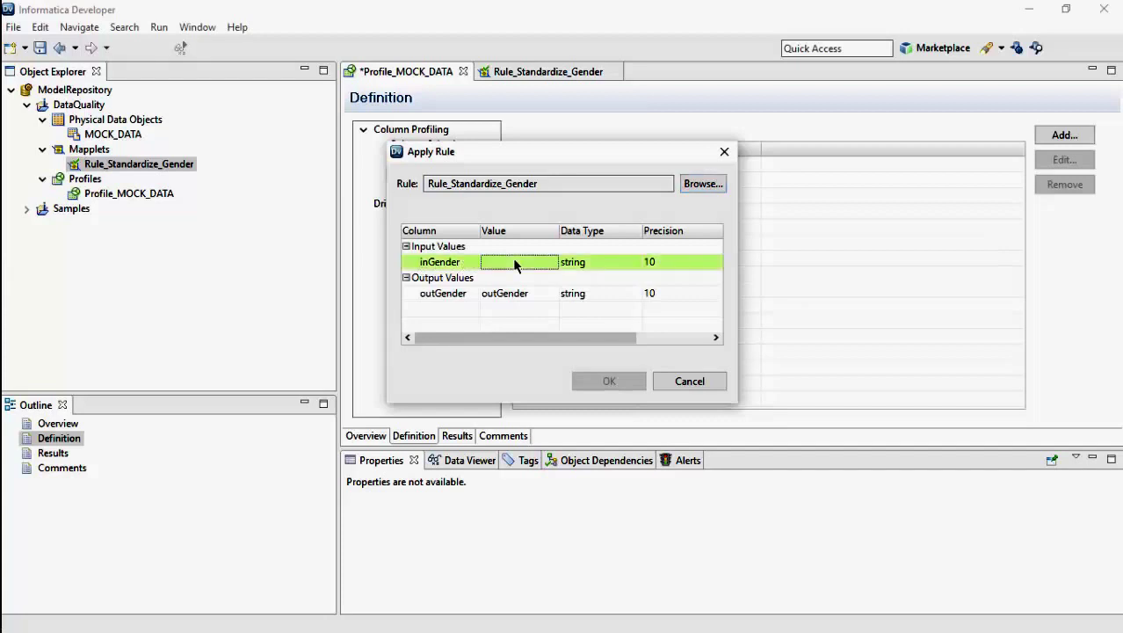
click(553, 263)
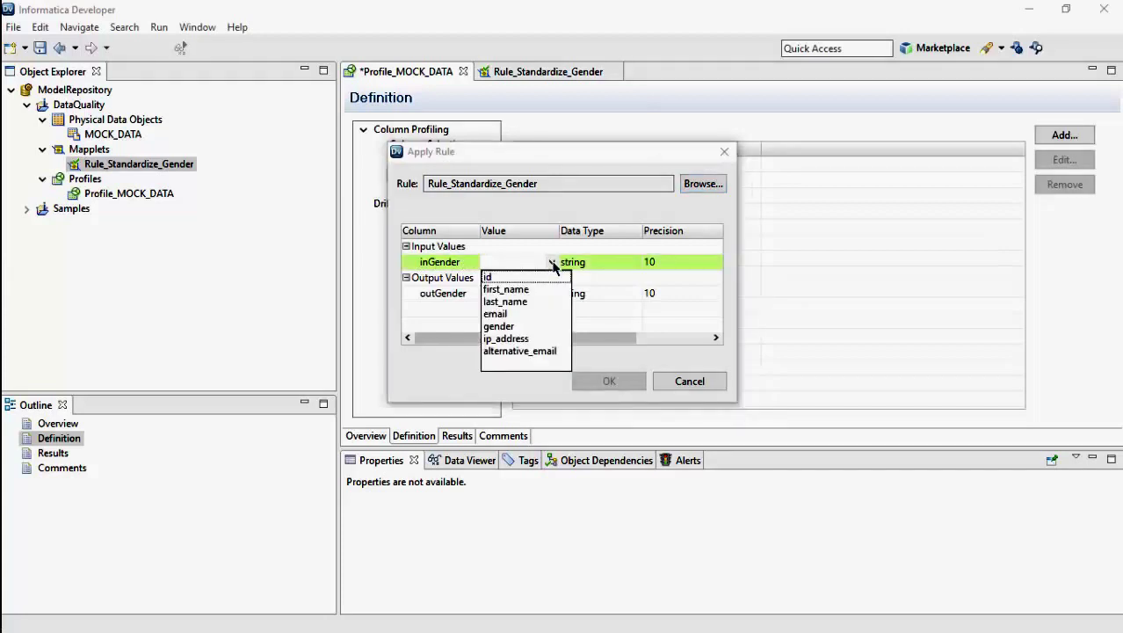
click(501, 327)
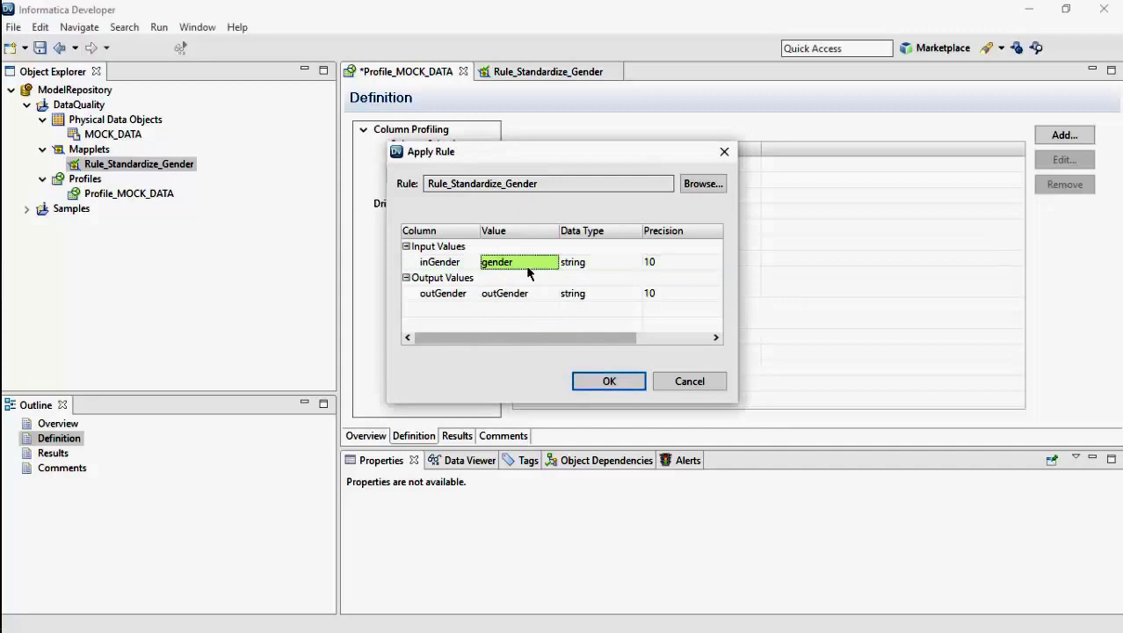
click(610, 381)
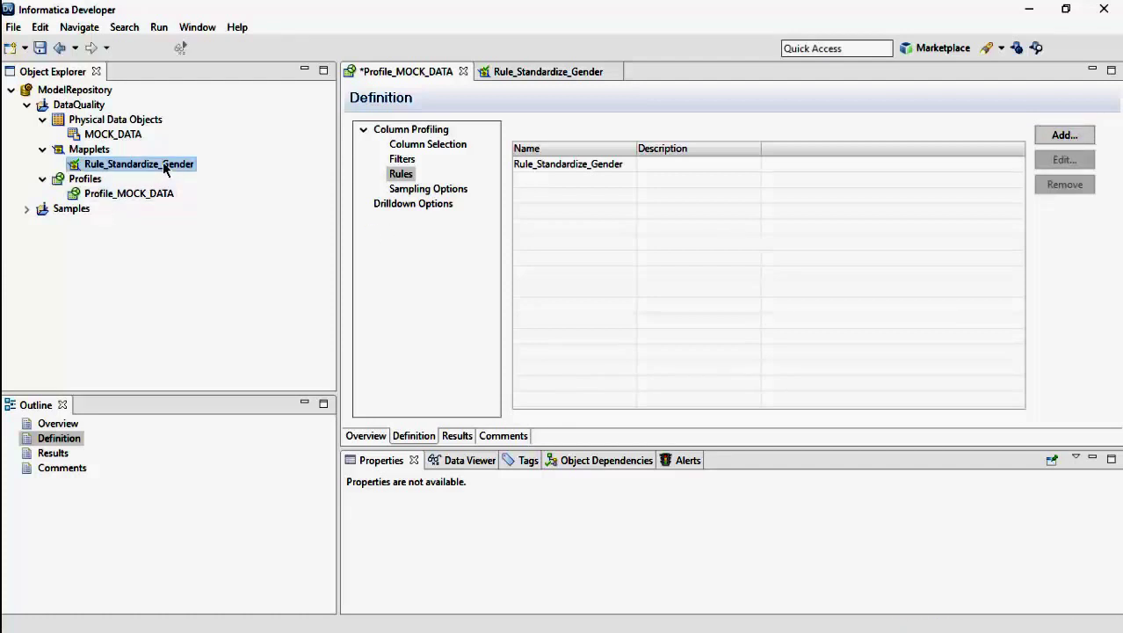
Run Profile_MOCK_DATA and compare the values of the gender and outGender columns in its results.
right_click(145, 198)
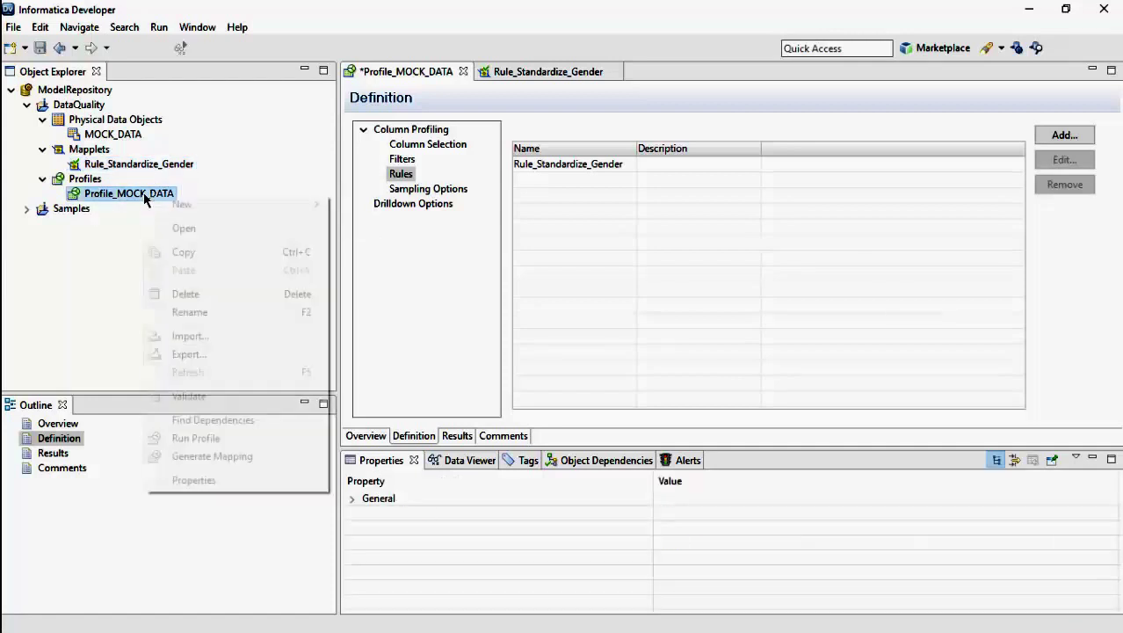
click(262, 446)
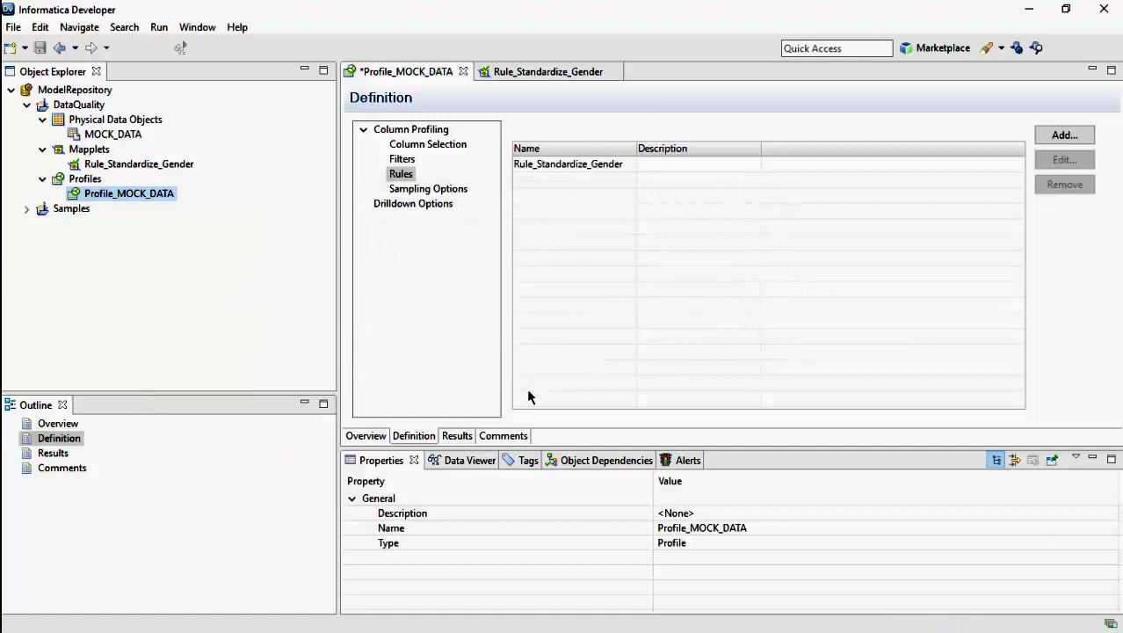
click(457, 436)
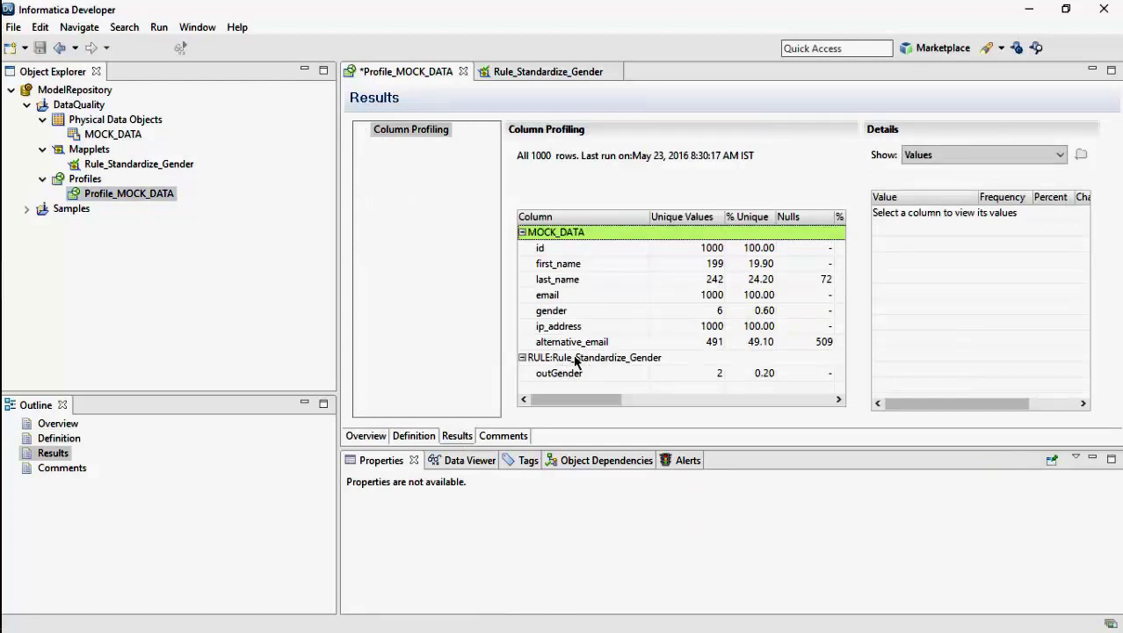
click(555, 313)
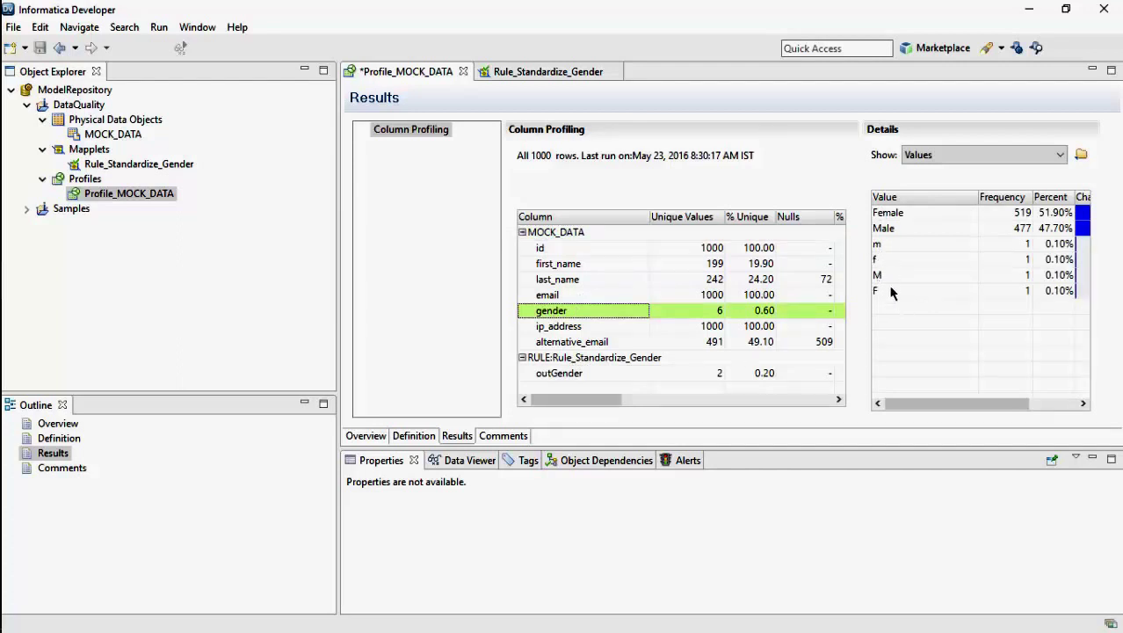
click(563, 374)
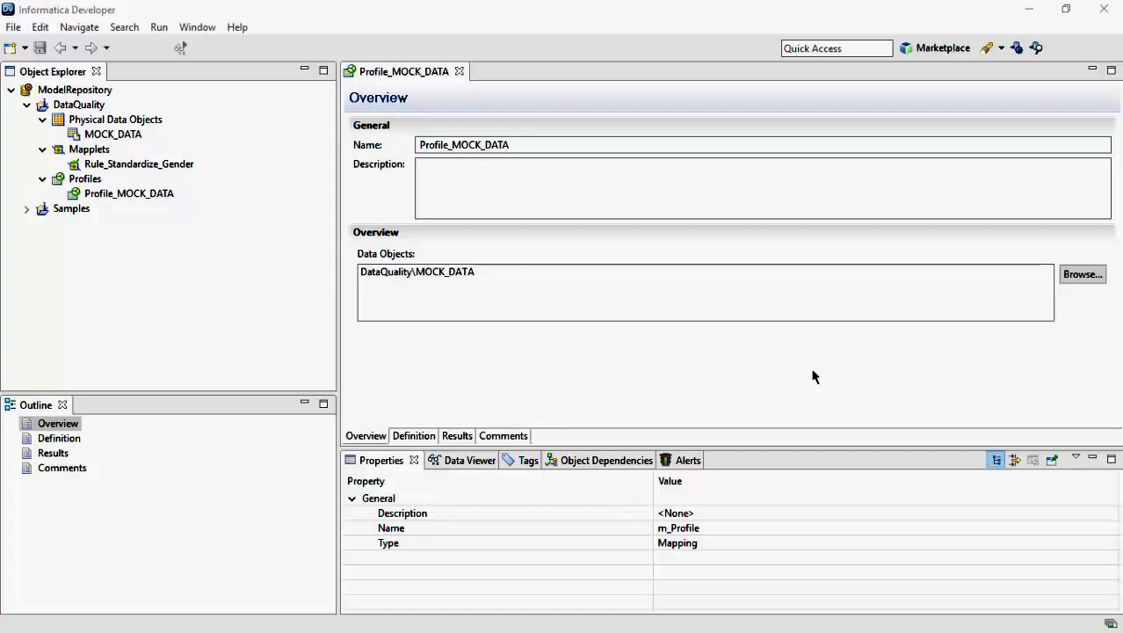
Review Profile_MOCK_DATA's definition: column selection, filters, rules, sampling options and drilldown options.
click(406, 438)
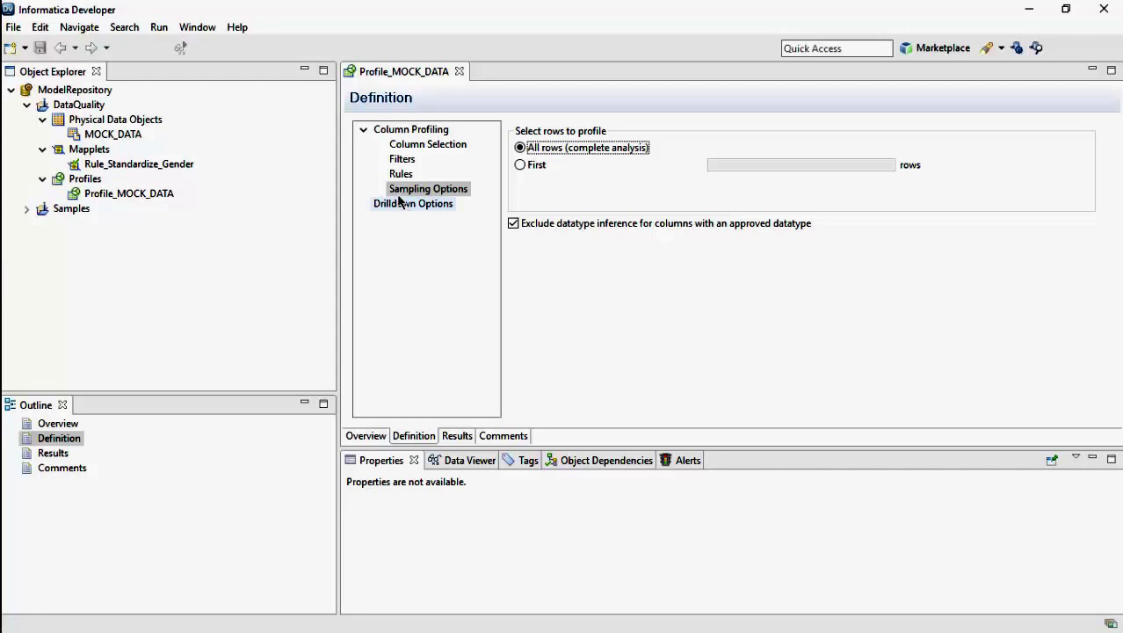
click(419, 131)
click(433, 151)
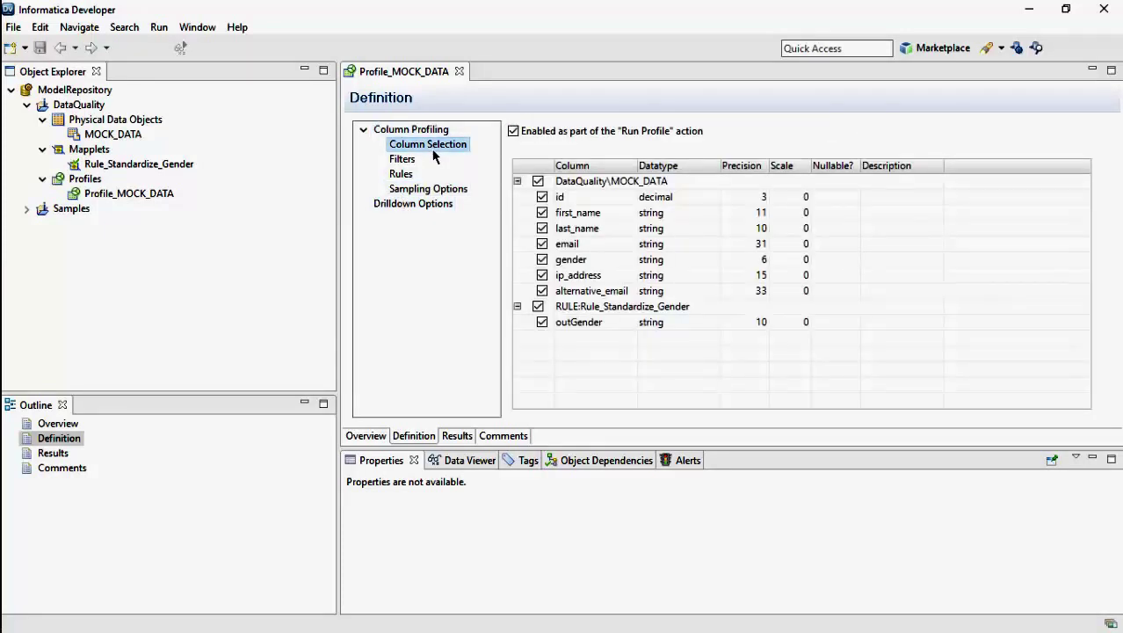
click(403, 160)
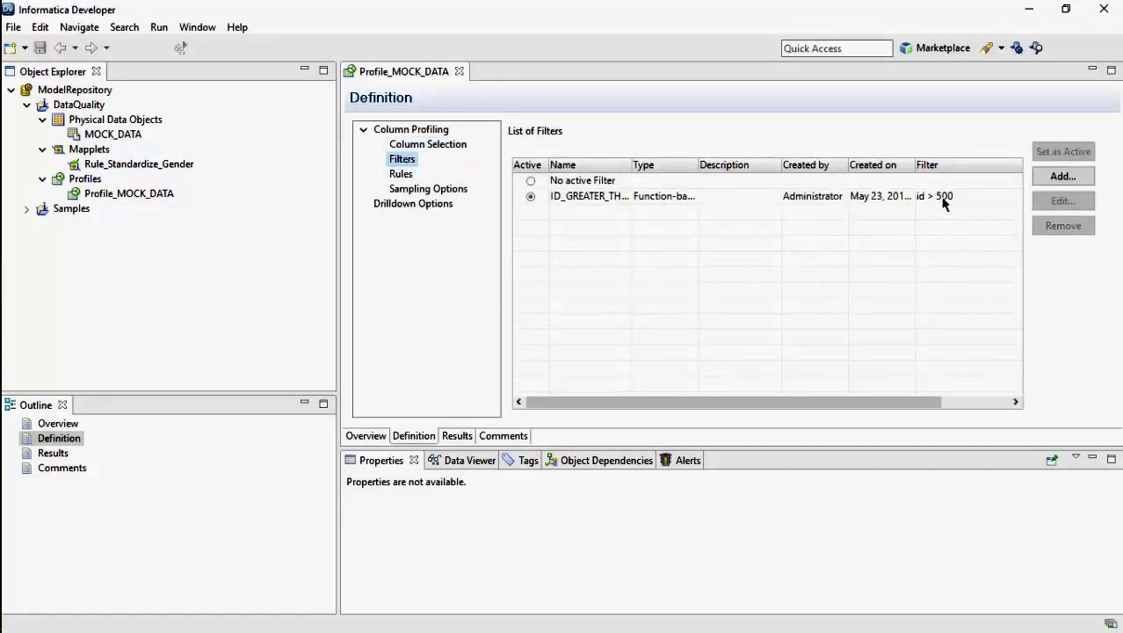
click(406, 179)
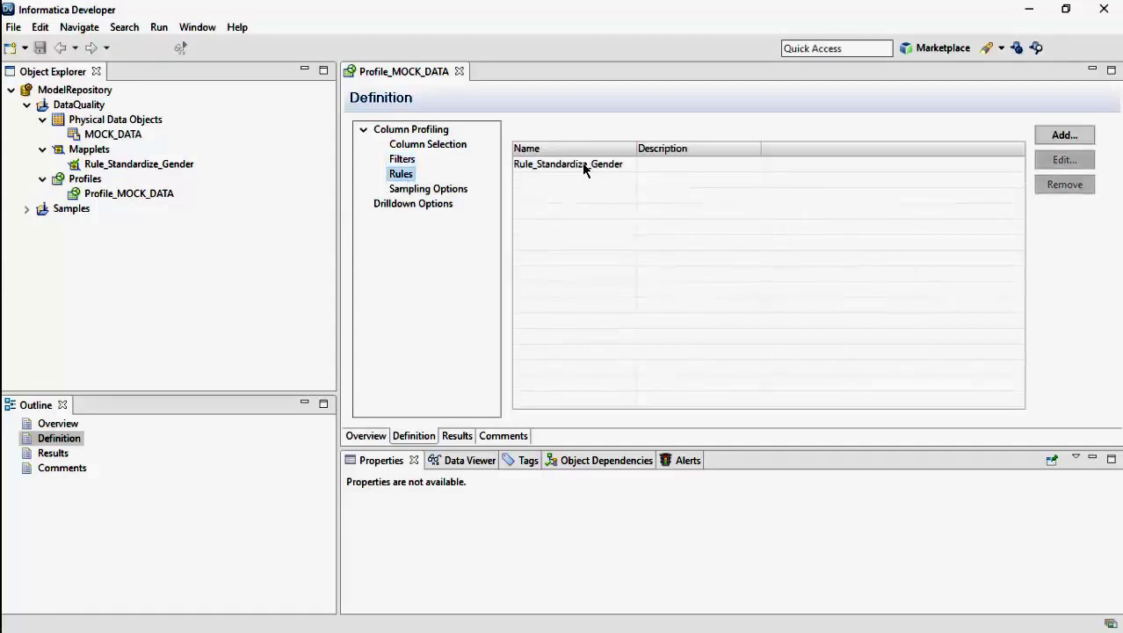
click(424, 190)
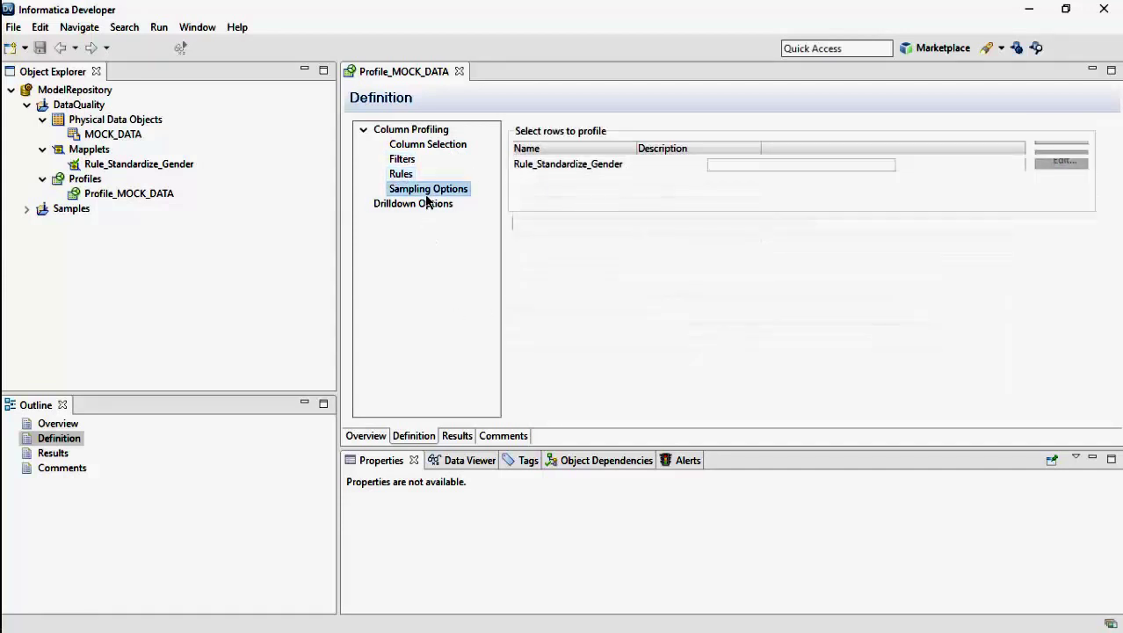
click(433, 205)
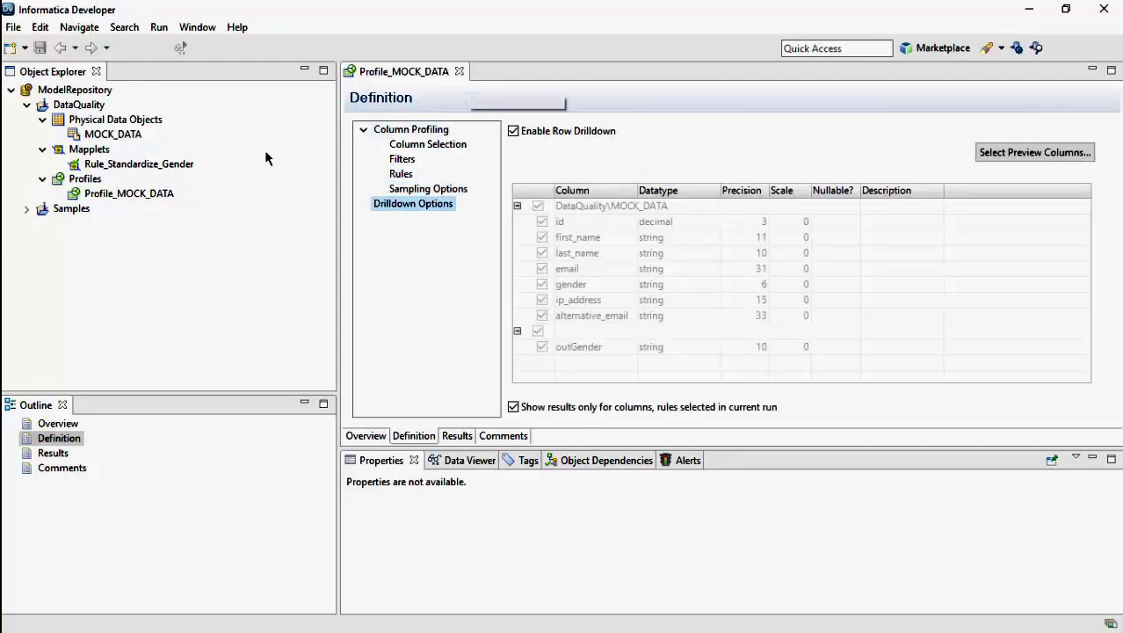
Generate a mapping named Mapping from Profile_MOCK_DATA in the DataQuality project.
right_click(160, 199)
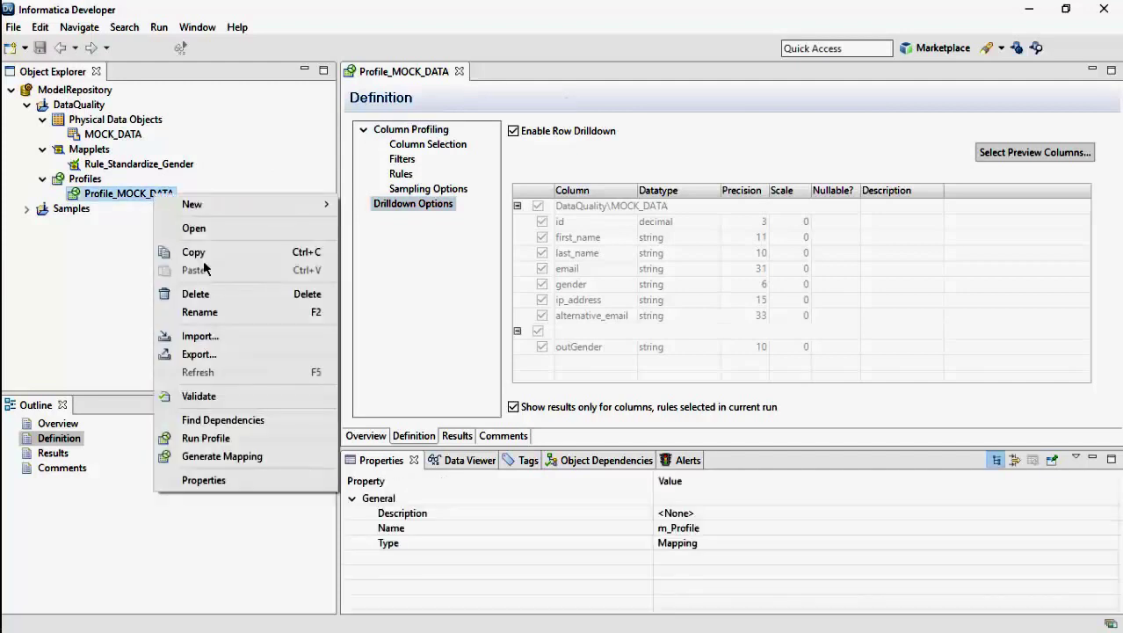
click(291, 460)
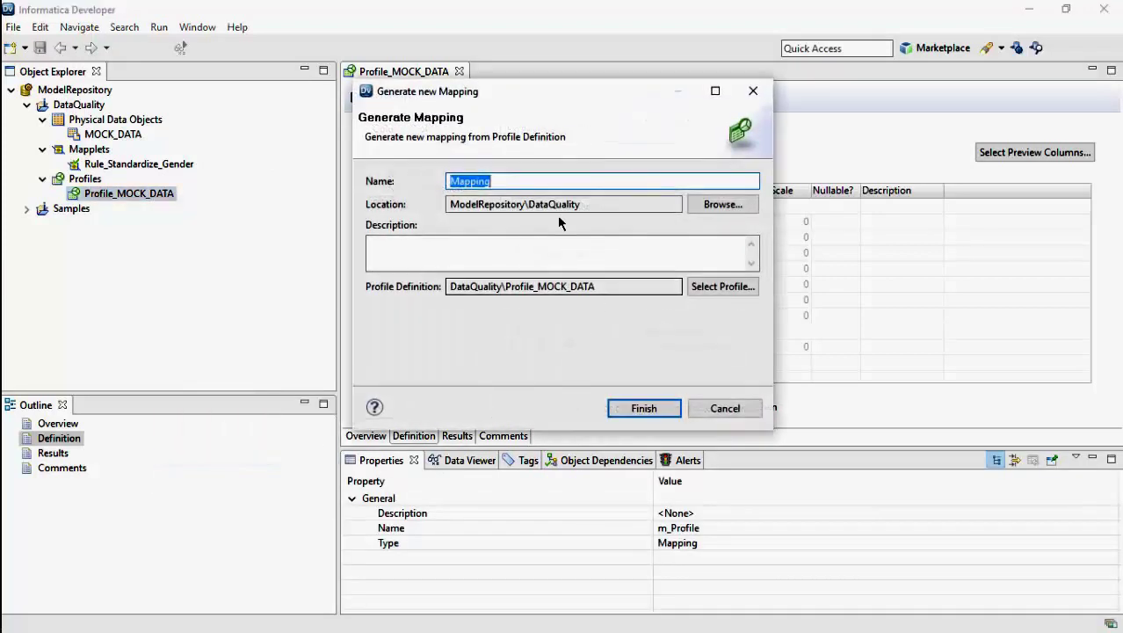
click(528, 176)
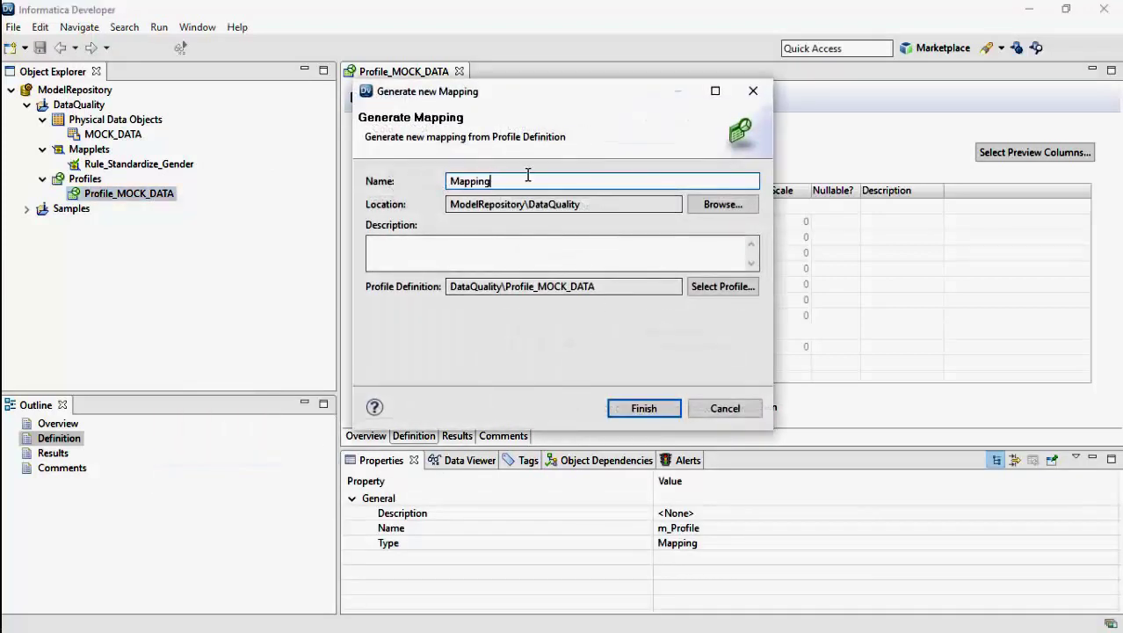
click(647, 410)
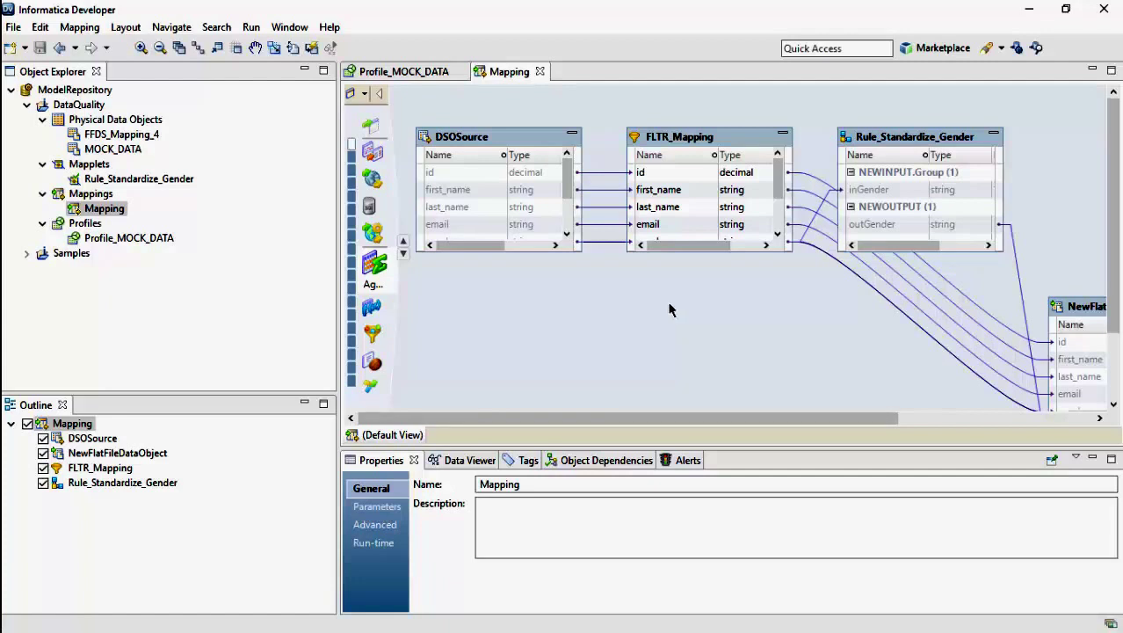
Examine the FLTR_Mapping filter and the Rule_Standardize_Gender mapplet in the generated mapping.
click(686, 137)
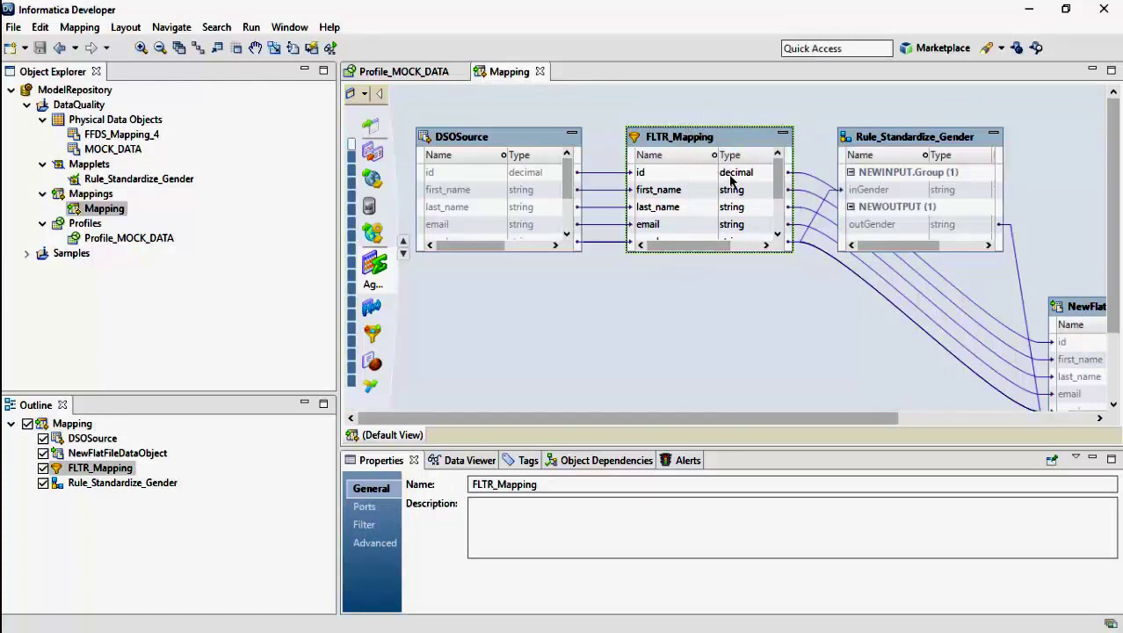
click(914, 150)
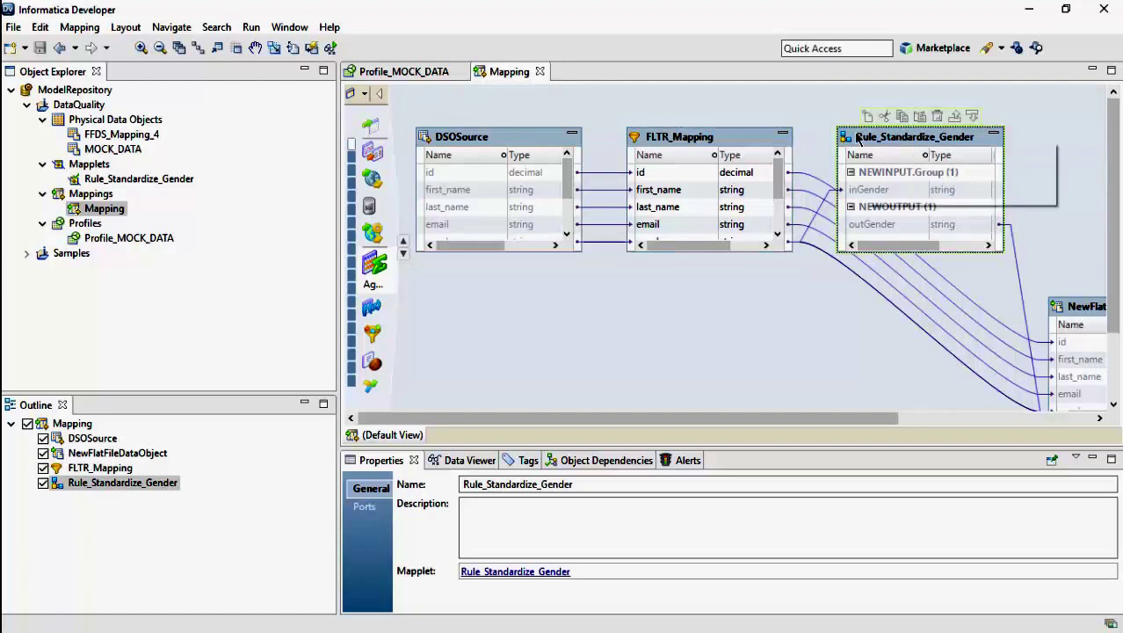
mouse_move(860, 140)
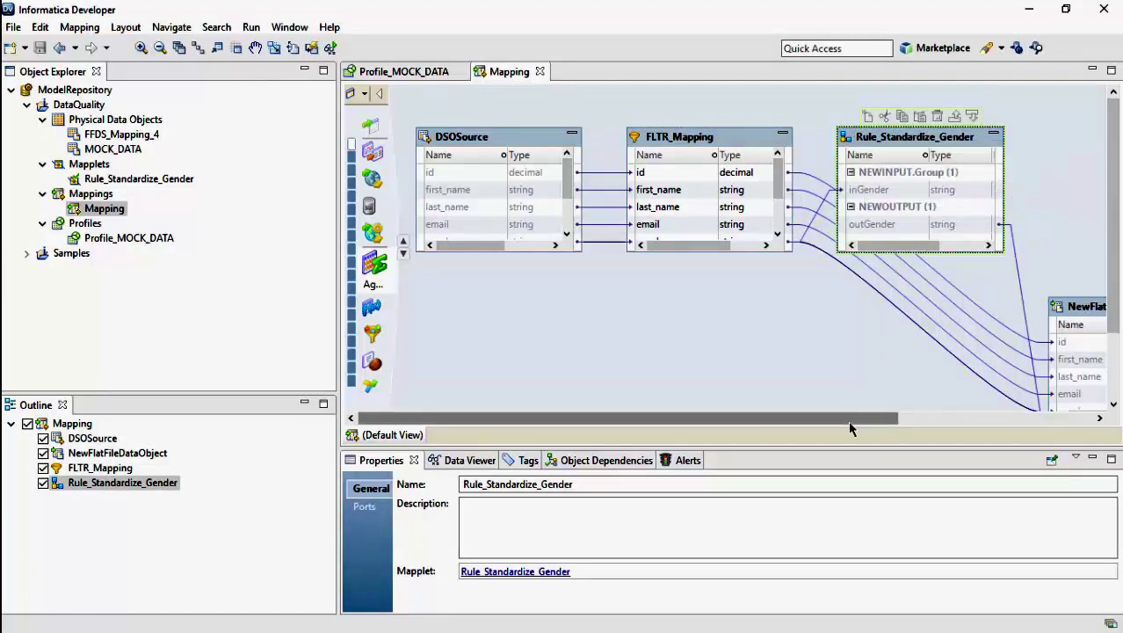
drag(850, 428, 780, 426)
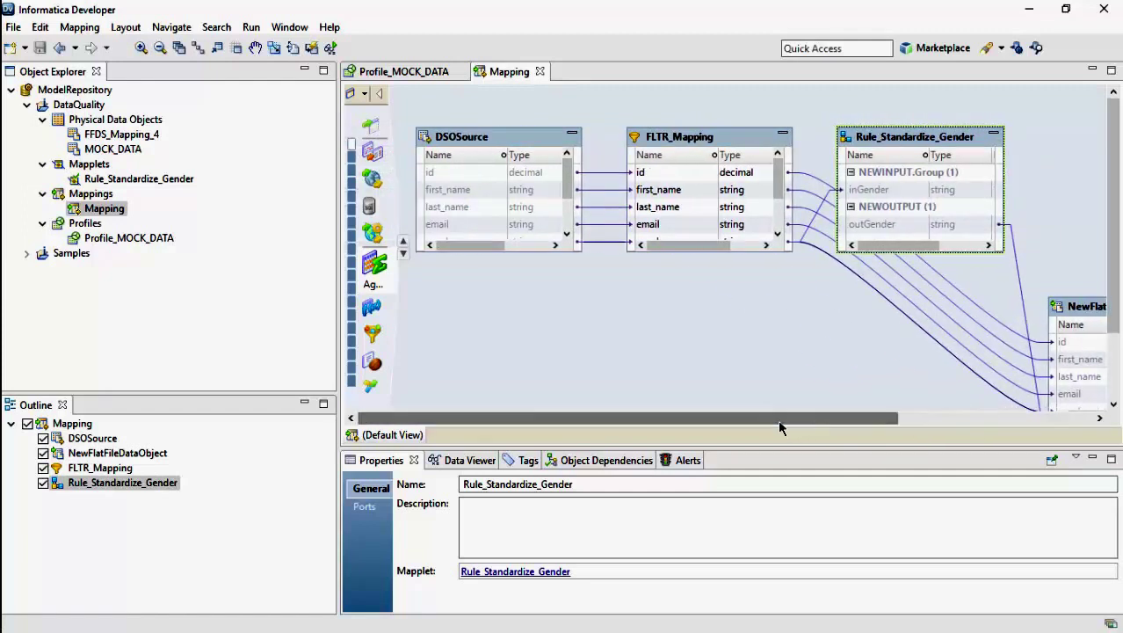